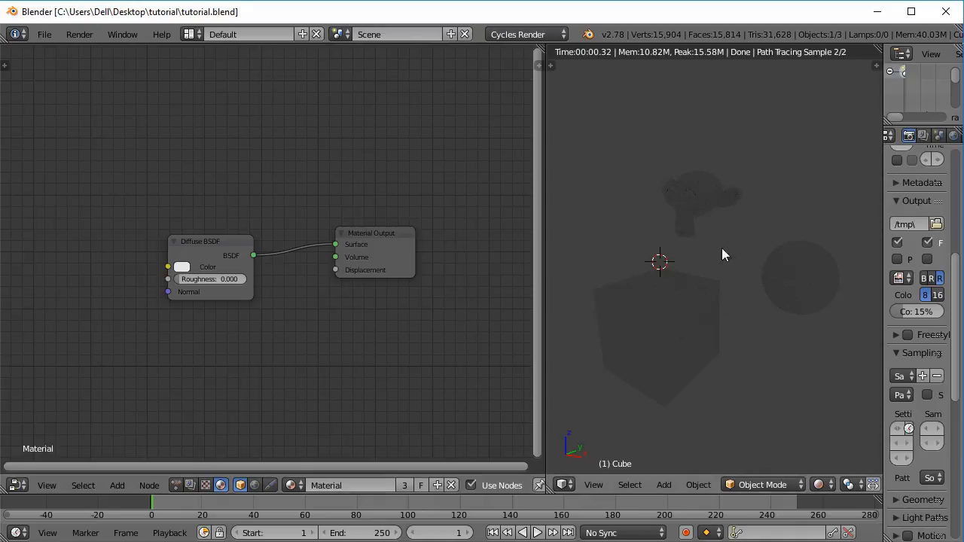
Step: Add a Normal vector node above the Diffuse BSDF and preview its Dot output on the objects through a Viewer node
middle_drag(273, 367, 296, 379)
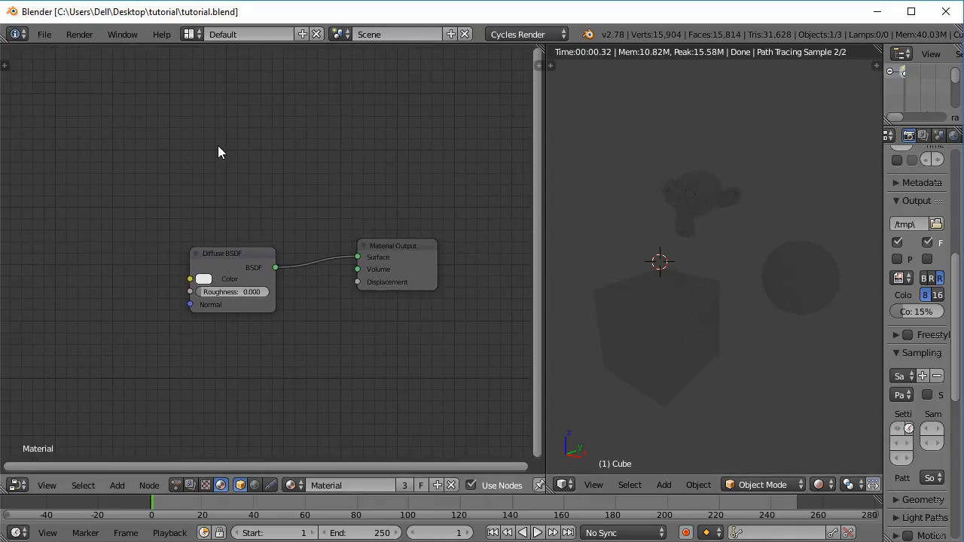
key(shift+a)
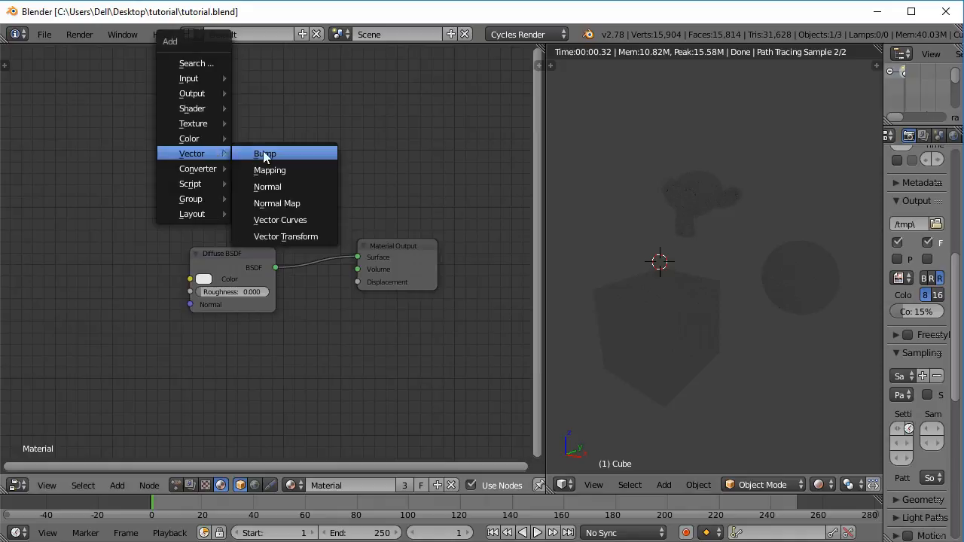
click(268, 188)
click(190, 143)
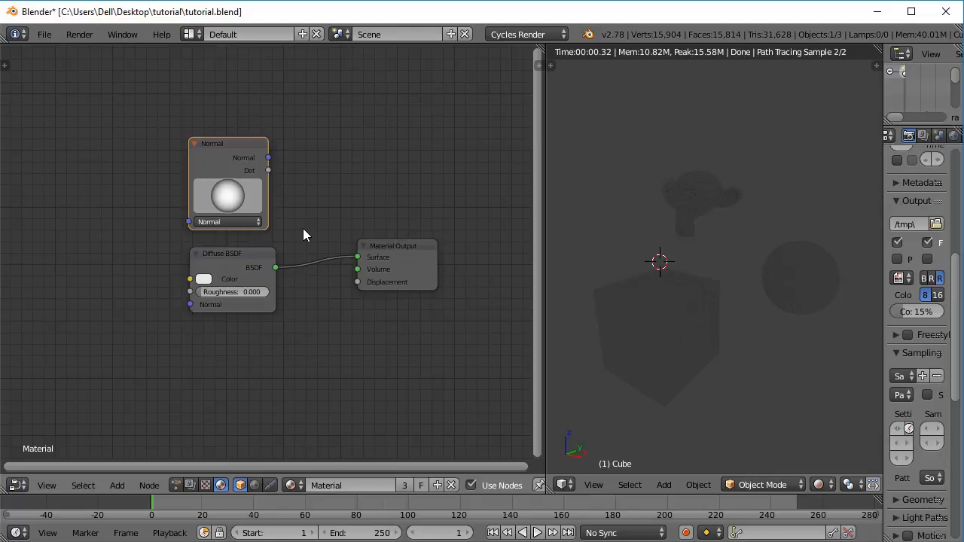
drag(268, 170, 319, 155)
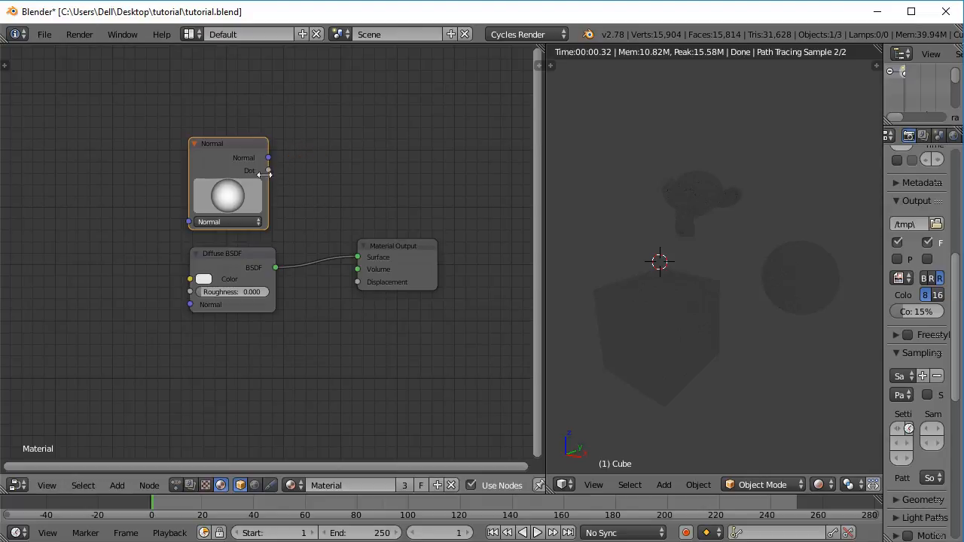
ctrl+shift+click(206, 162)
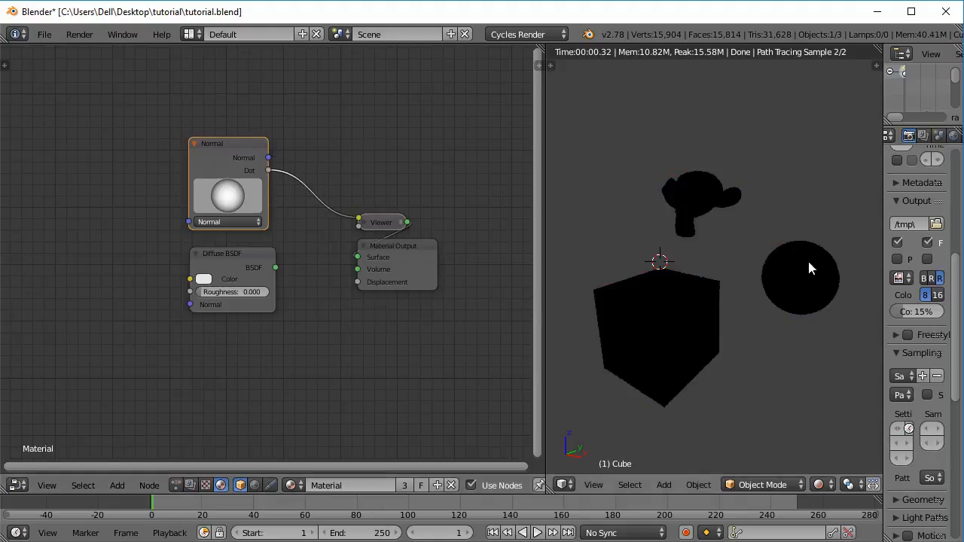
mouse_move(733, 325)
middle_down()
mouse_move(760, 316)
mouse_move(723, 313)
middle_up()
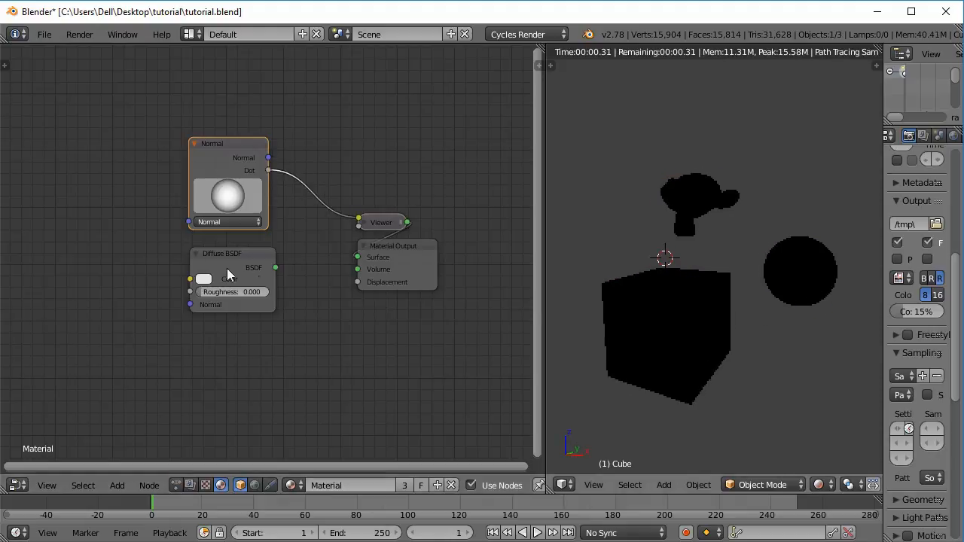
Step: Add a Texture Coordinate node to the left of the Normal node and a Geometry node directly below it
drag(187, 221, 135, 186)
middle_drag(157, 297, 265, 312)
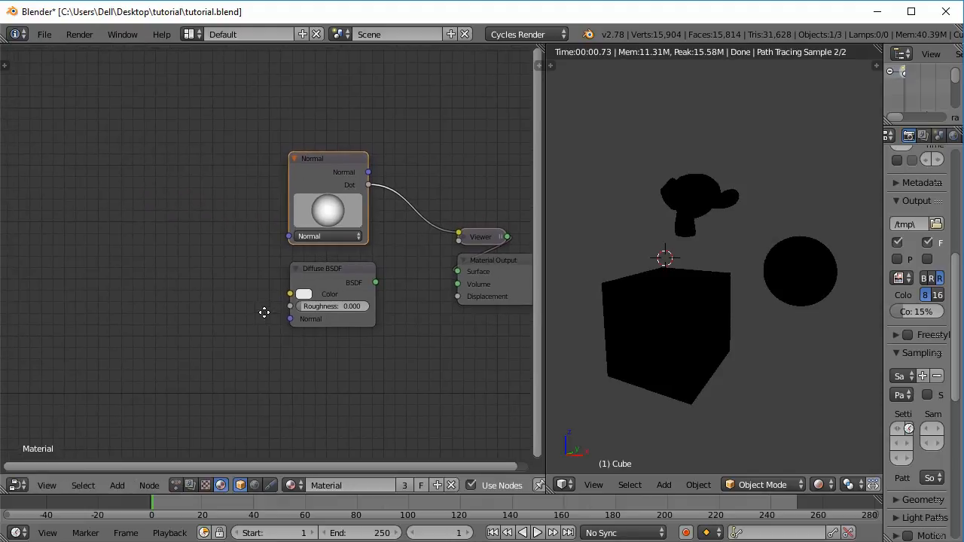
key(shift+a)
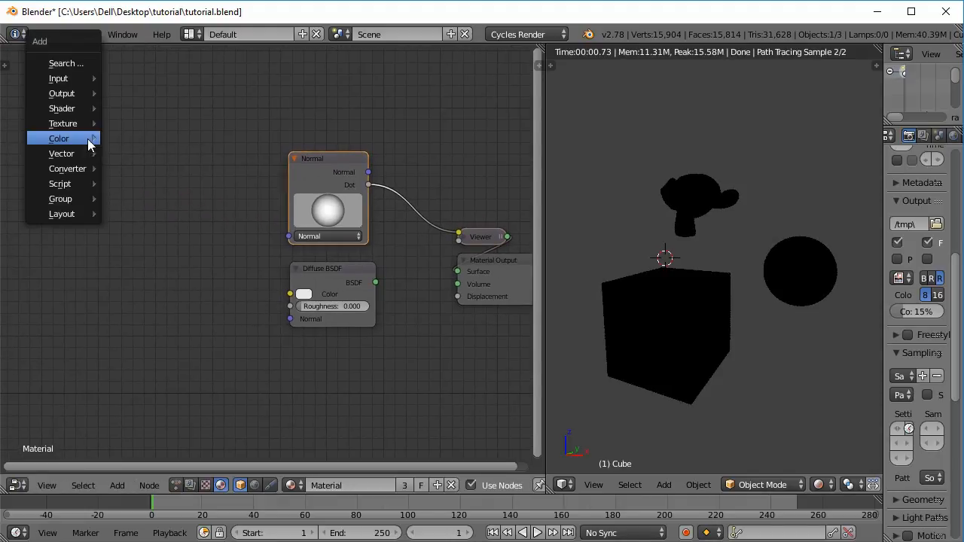
mouse_move(83, 78)
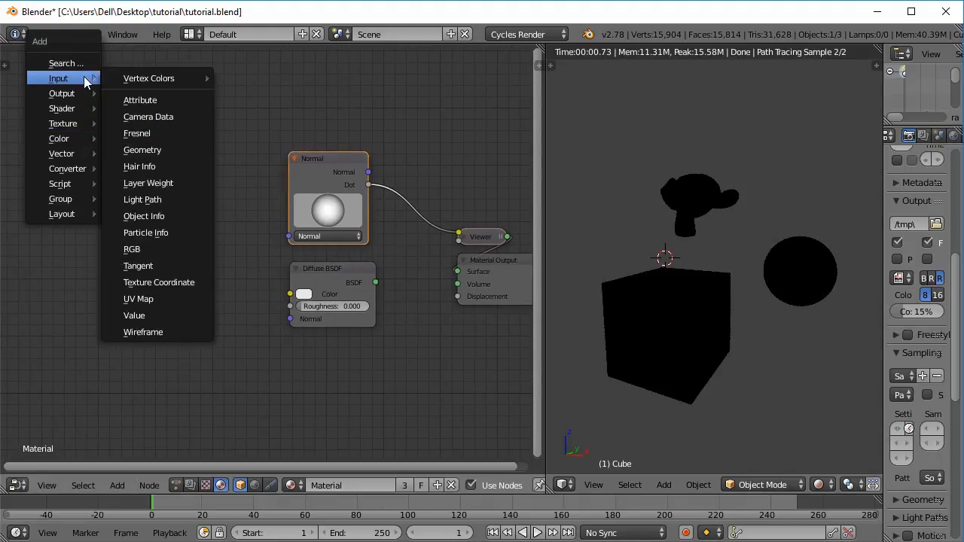
click(145, 283)
click(56, 103)
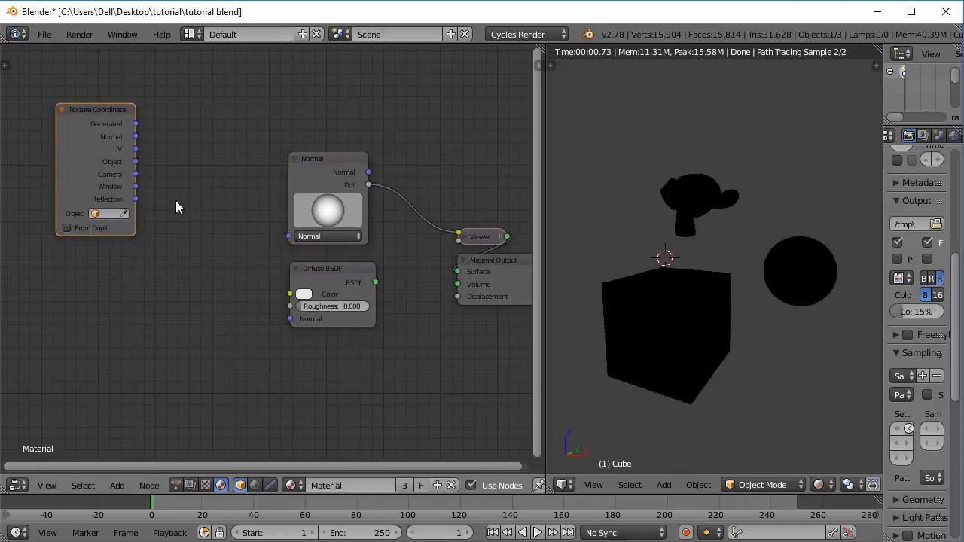
key(shift+a)
mouse_move(183, 165)
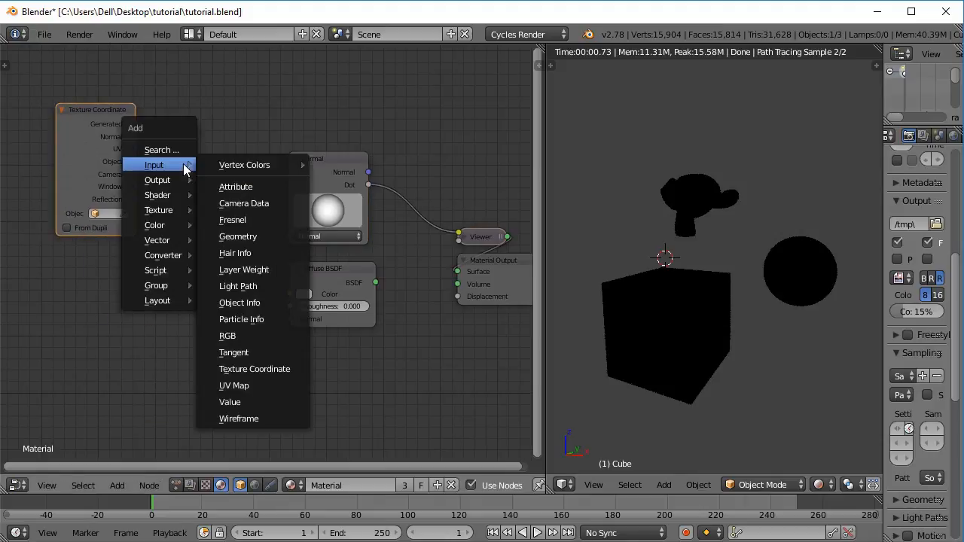
click(238, 236)
click(55, 247)
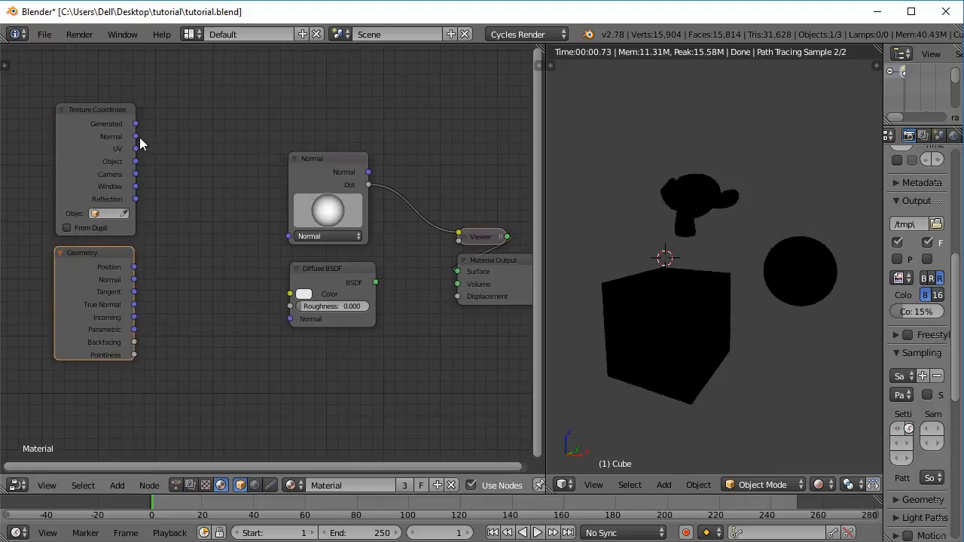
drag(139, 137, 144, 133)
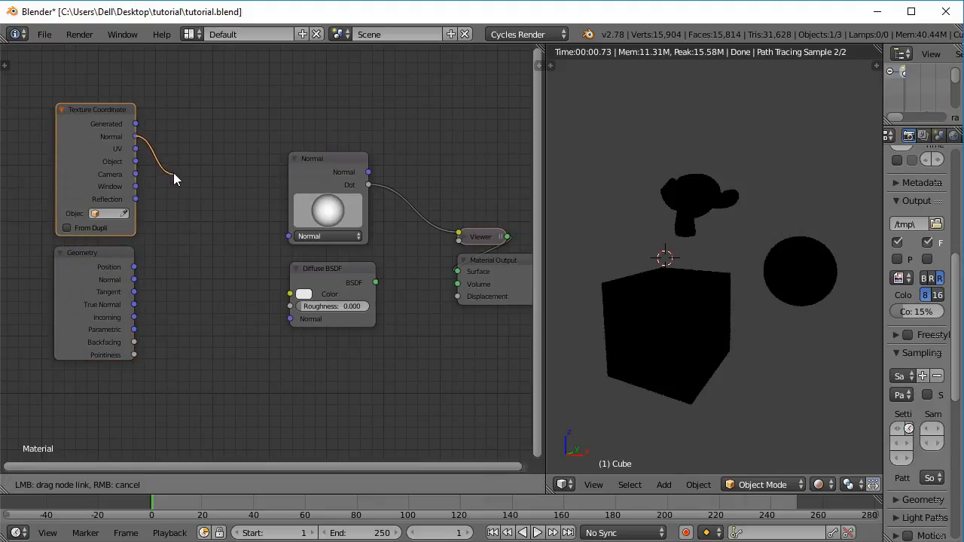
drag(174, 177, 174, 178)
drag(134, 280, 139, 286)
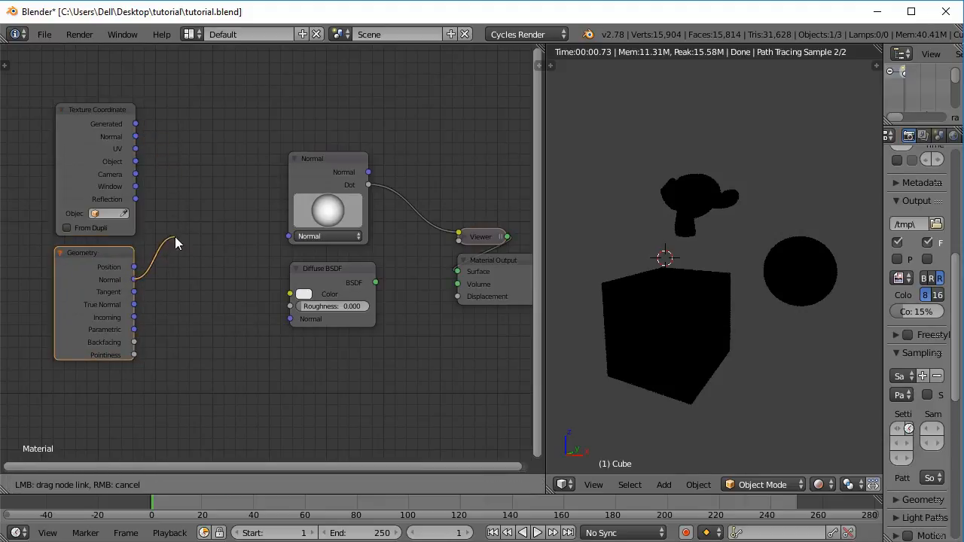
drag(178, 250, 187, 261)
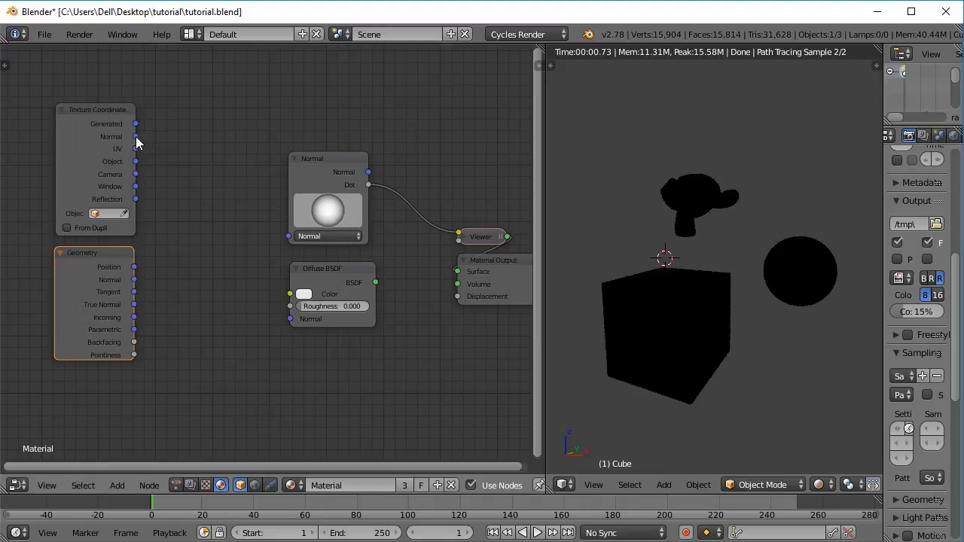
Step: Connect the Texture Coordinate's Normal output to the Normal node's input and inspect the shading on the objects
drag(135, 136, 288, 236)
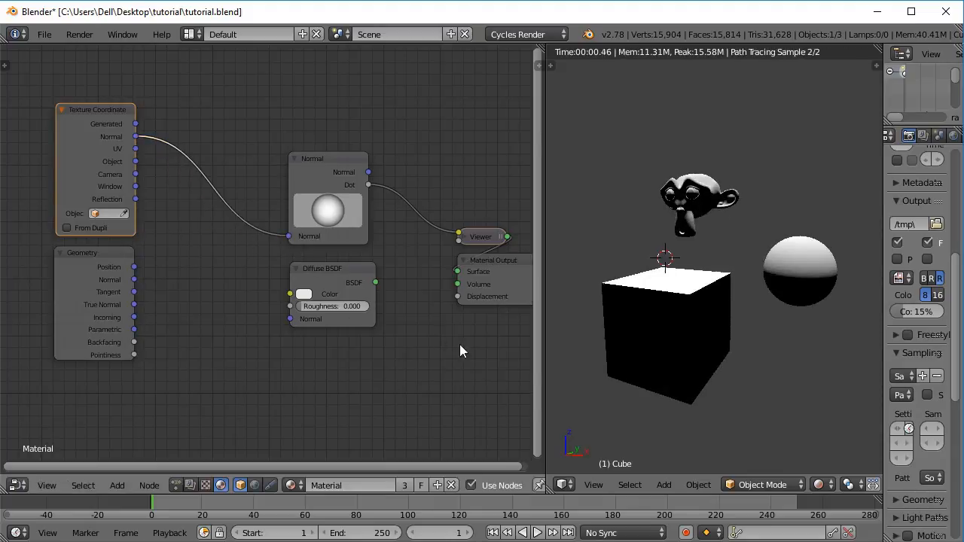
middle_drag(459, 344, 367, 351)
middle_drag(762, 334, 758, 346)
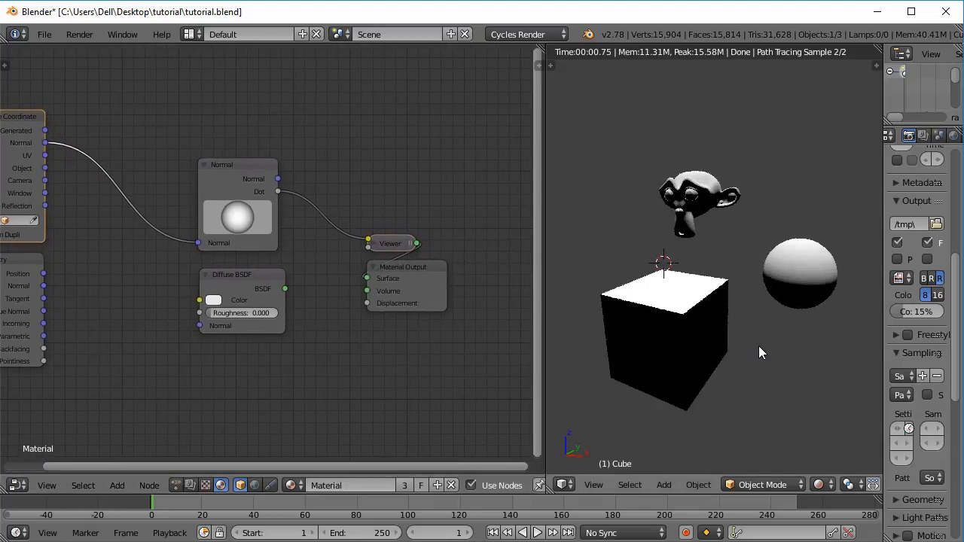
middle_drag(761, 312, 685, 324)
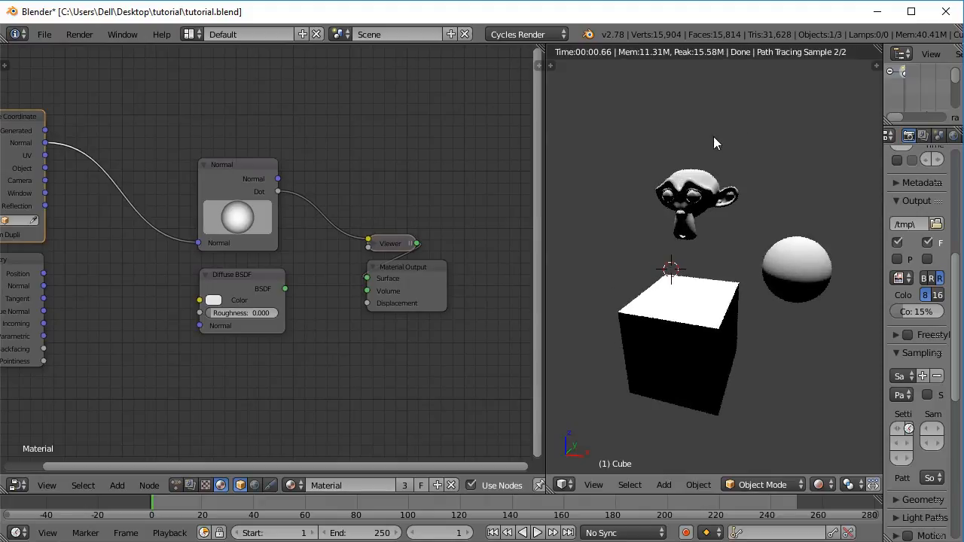
middle_drag(728, 269, 733, 325)
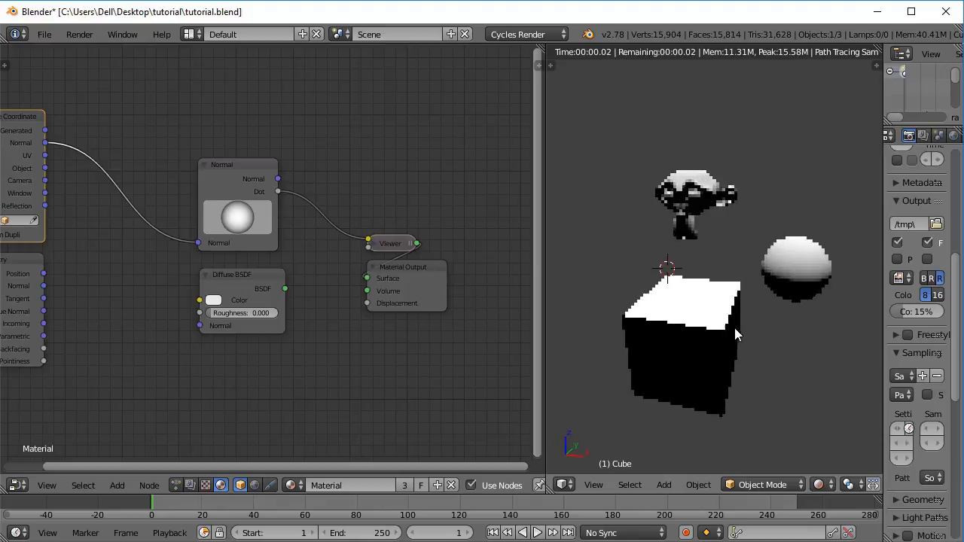
Step: Replace the Diffuse BSDF with an Emission shader linked to the Material Output's Surface, and delete the Viewer node
click(258, 282)
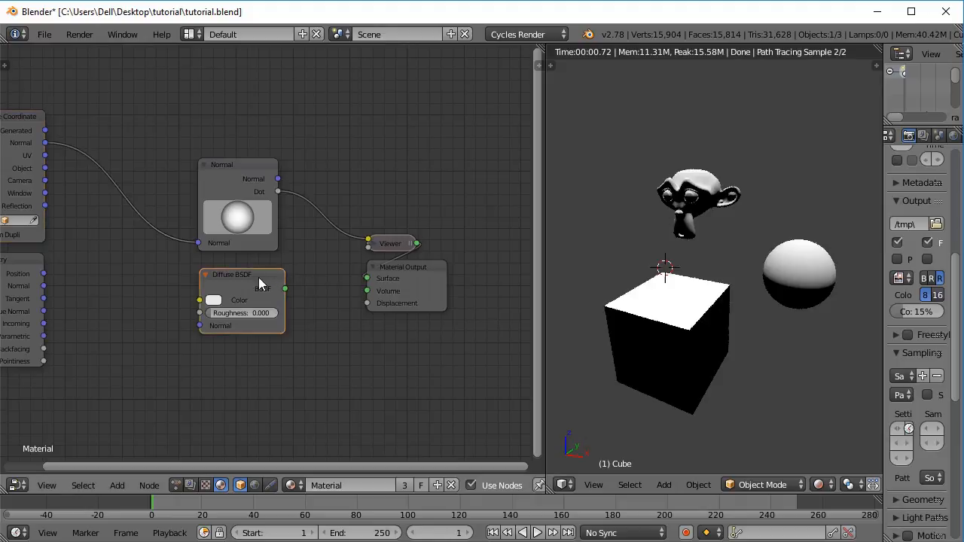
key(x)
key(shift+a)
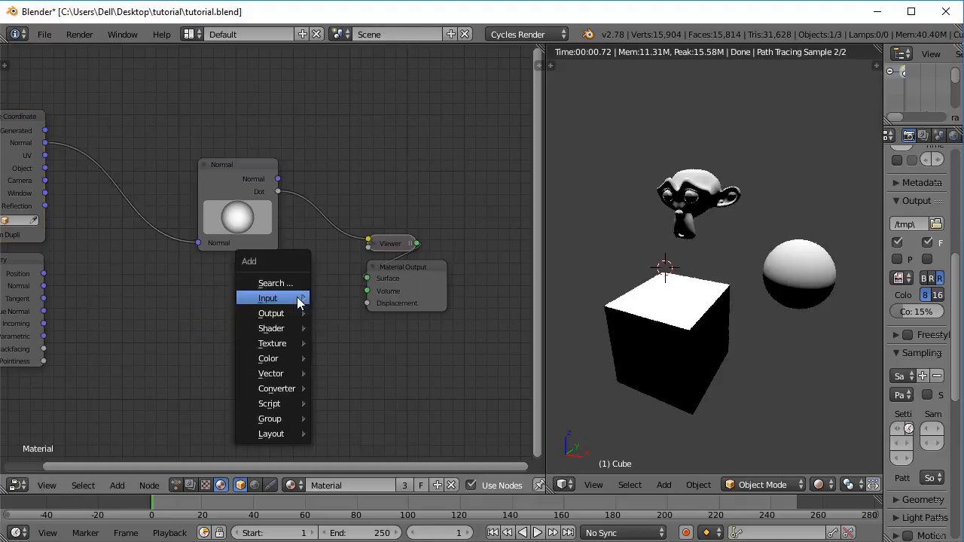
mouse_move(293, 329)
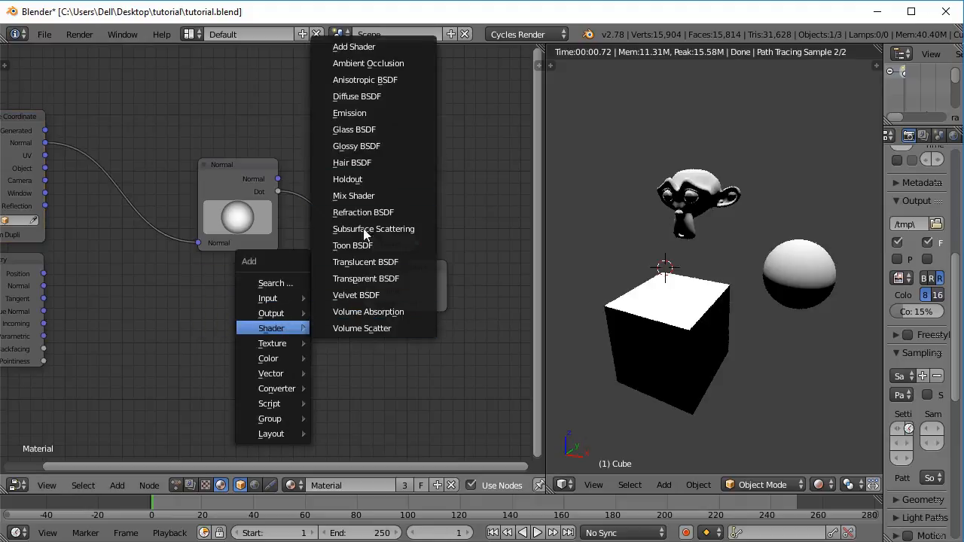
click(355, 114)
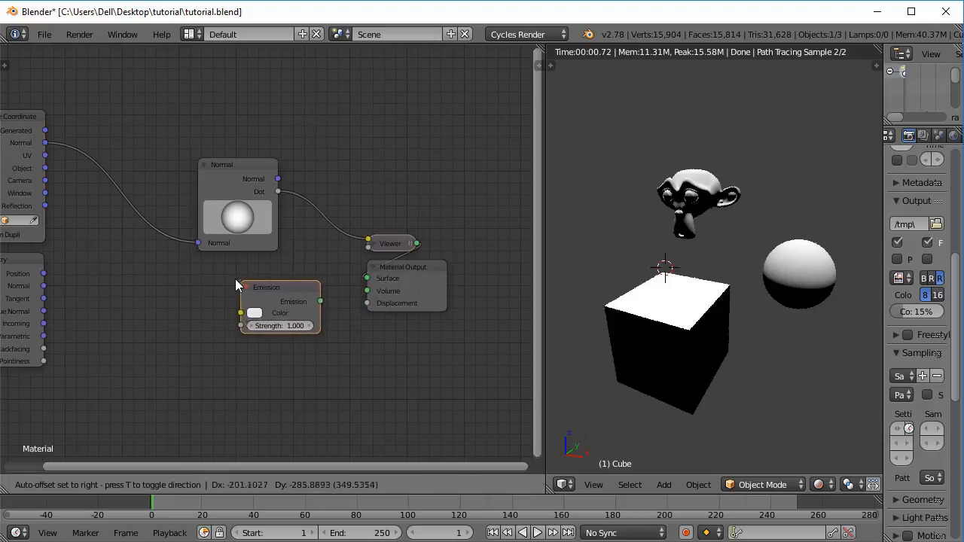
click(228, 301)
drag(314, 300, 453, 274)
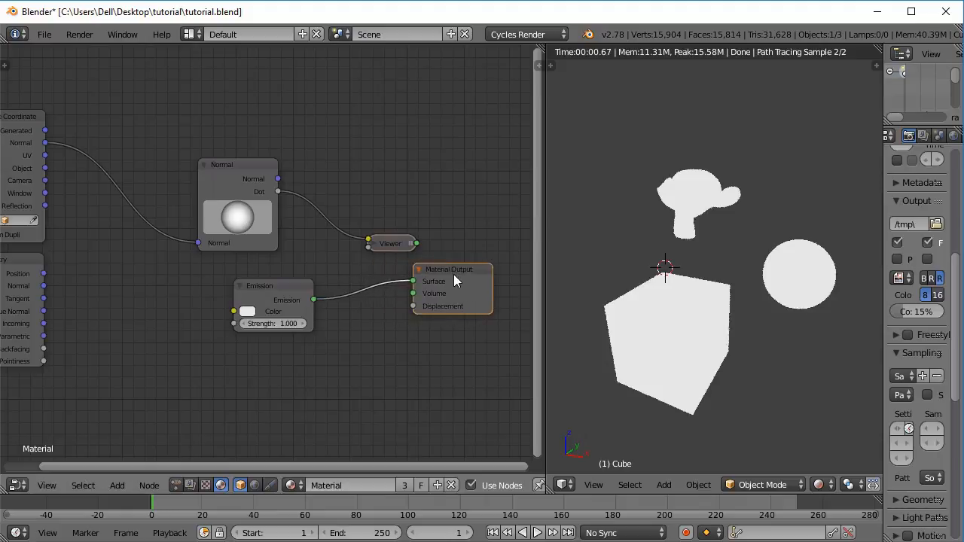
click(393, 246)
key(x)
Step: Add an Image Texture node below and to the left of the Emission shader
middle_drag(284, 341, 374, 317)
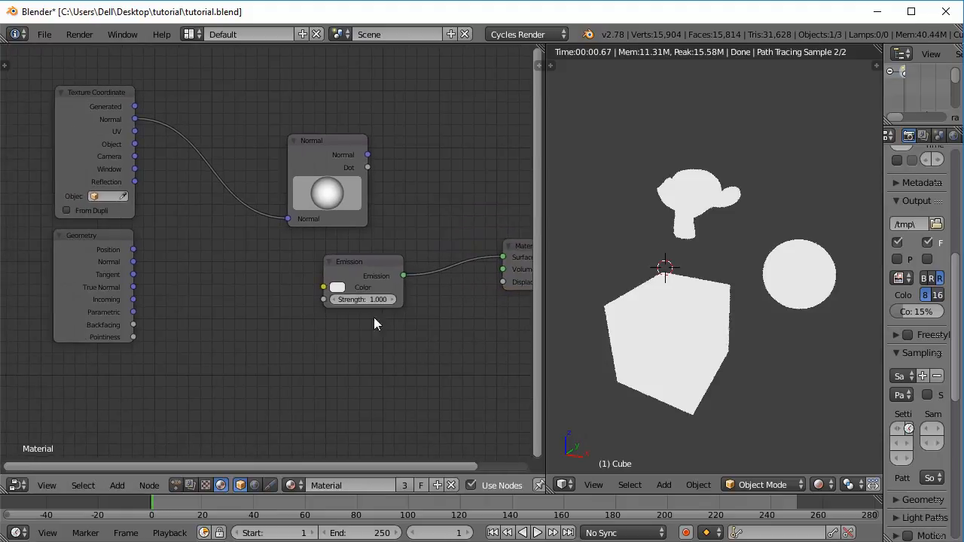
click(338, 287)
key(shift+a)
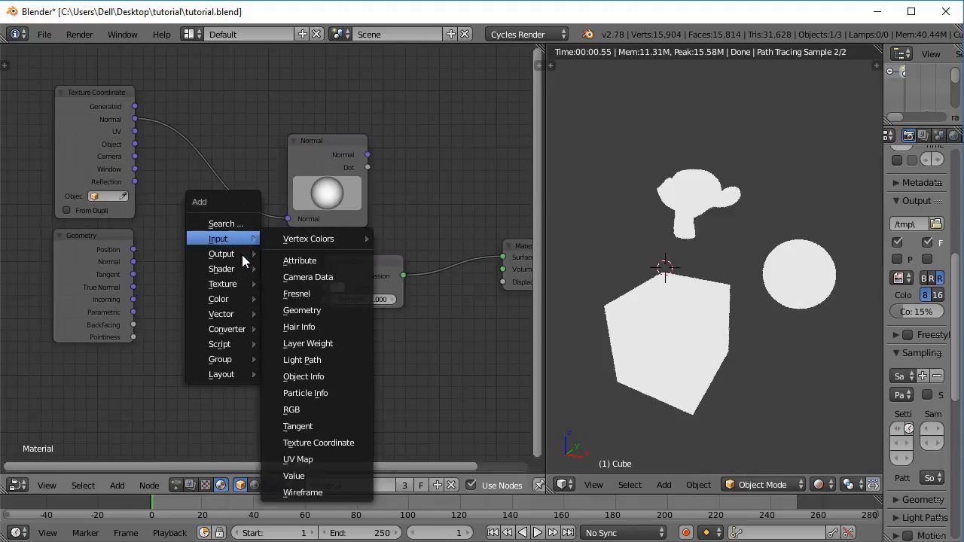
mouse_move(235, 285)
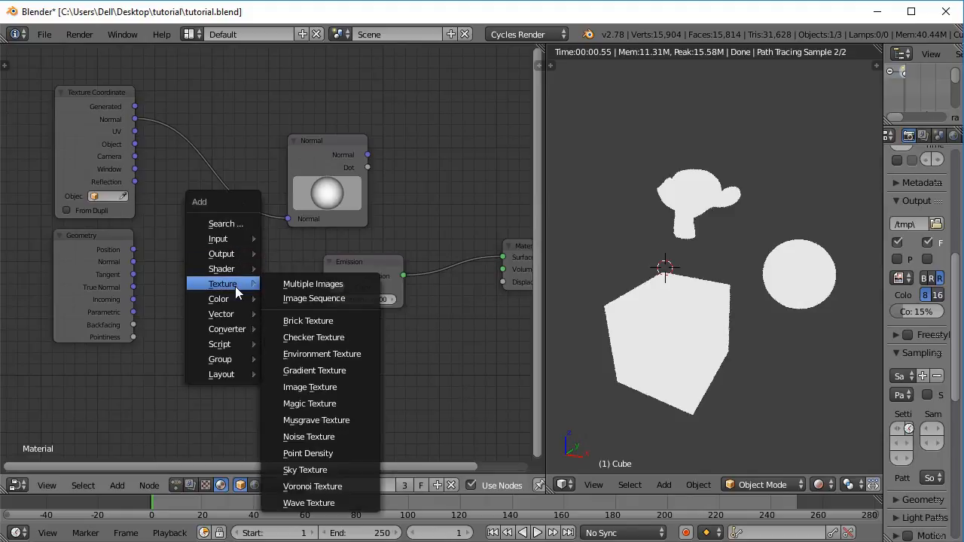
click(292, 393)
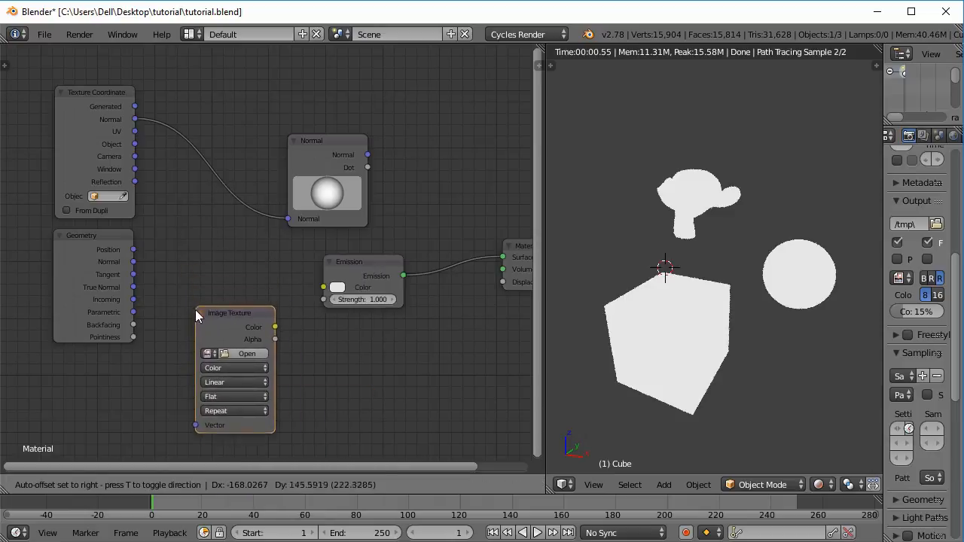
click(200, 355)
Step: Move the Emission and Material Output nodes further right, and shift the Image Texture node right to sit below the Normal node
middle_drag(360, 368, 232, 318)
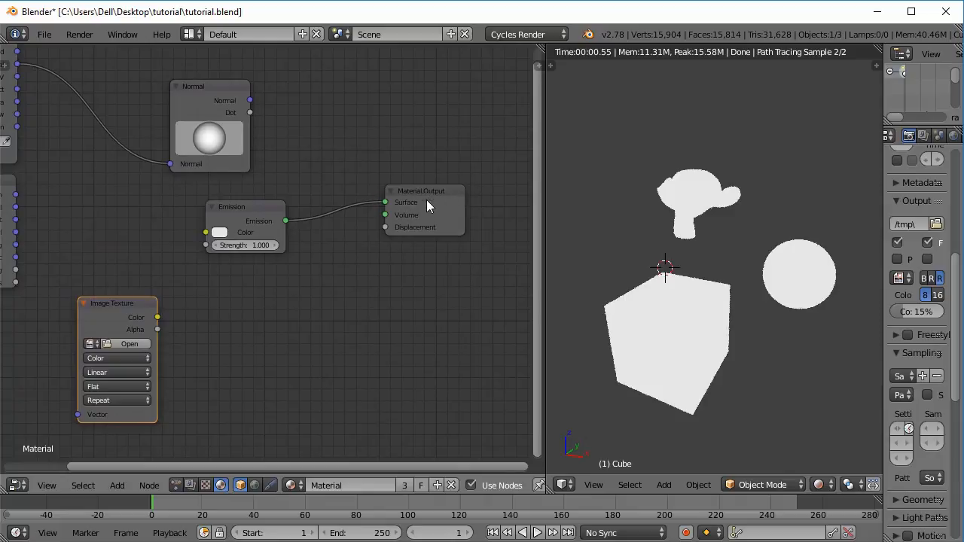
key(b)
drag(203, 194, 417, 332)
key(g)
click(463, 324)
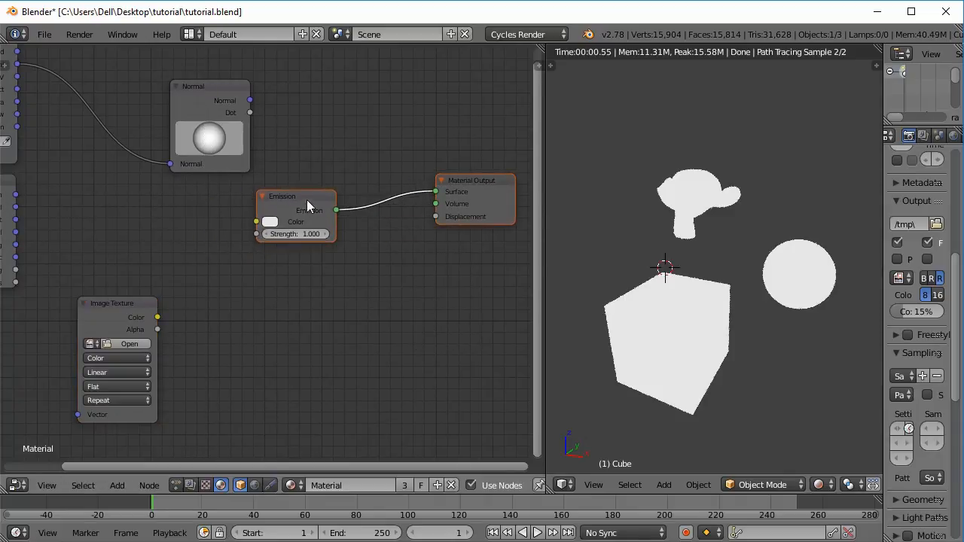
drag(308, 209, 369, 205)
click(143, 312)
drag(144, 312, 256, 312)
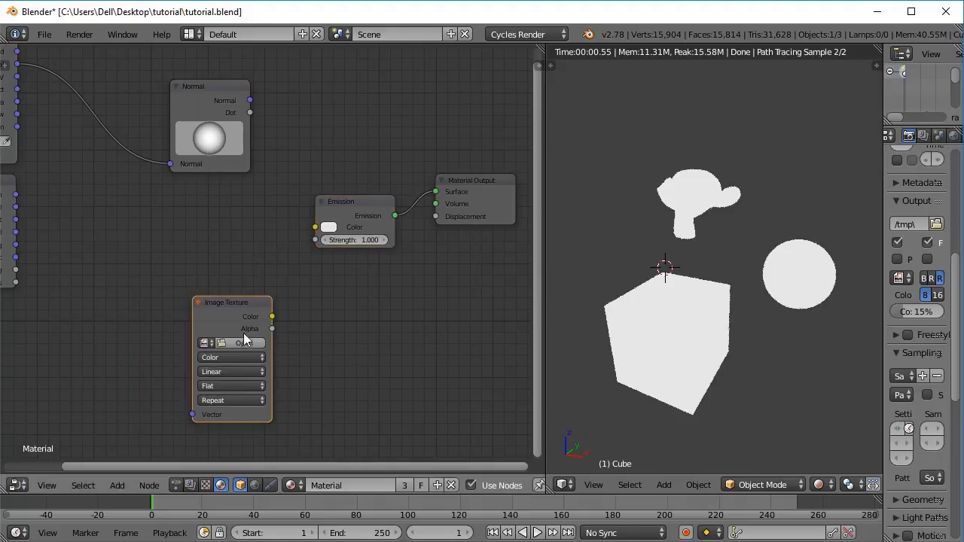
Step: Load TexturesCom_Medieval Cobblestone_albedo_S.tif into the Image Texture node, browsing the textures folder as thumbnails
click(243, 341)
click(218, 128)
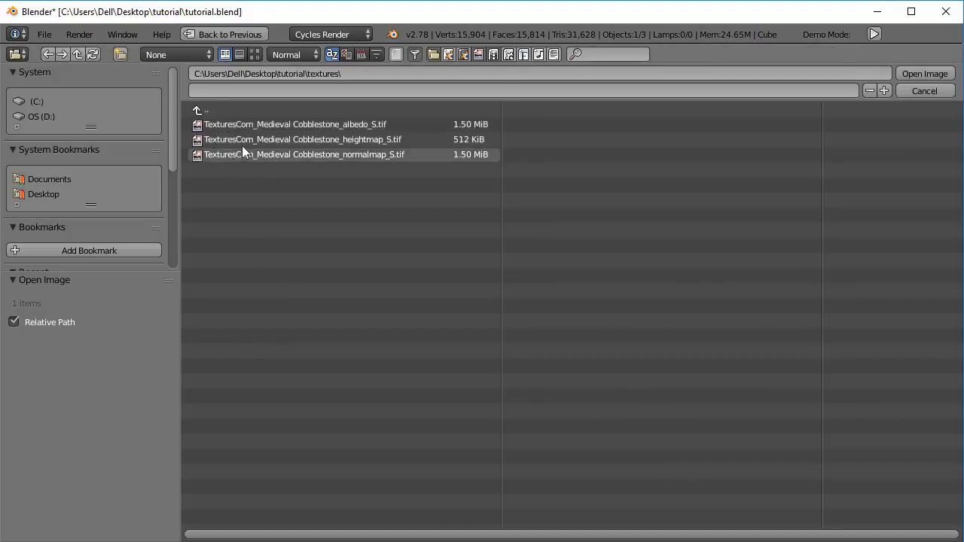
click(256, 54)
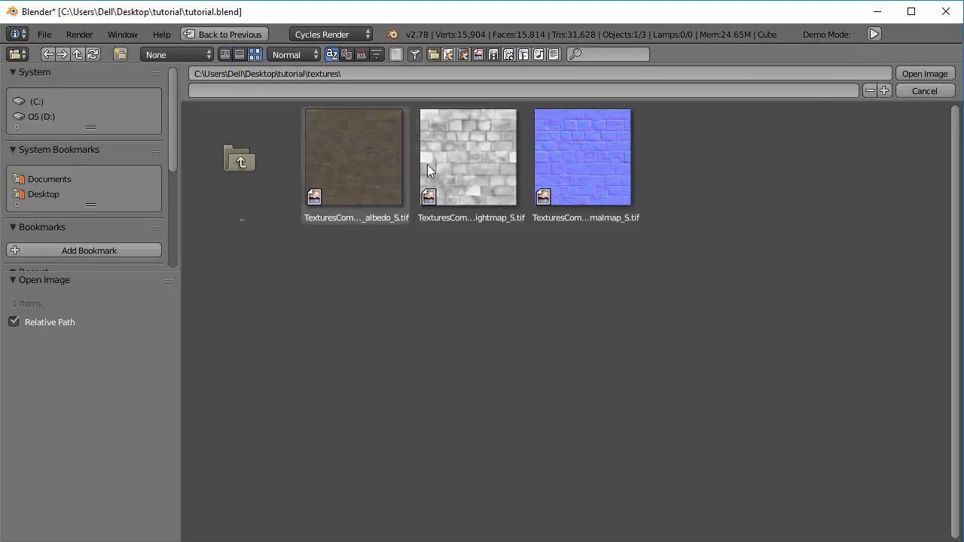
click(350, 157)
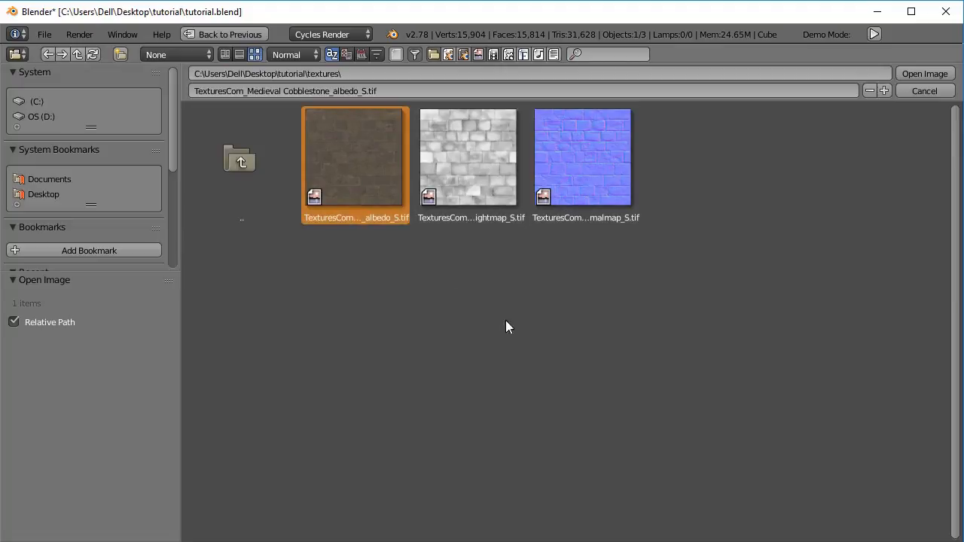
click(915, 74)
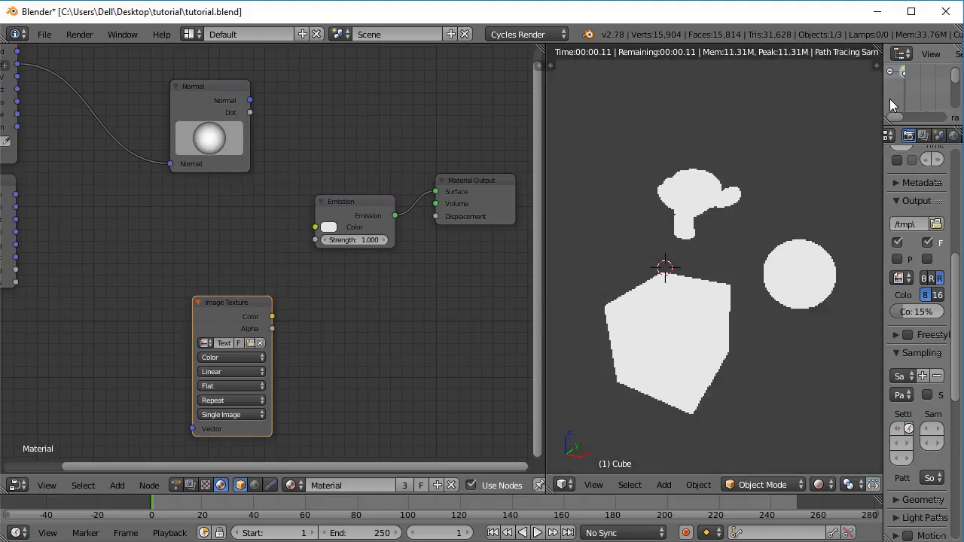
Step: Link the Image Texture's Color output to the Emission shader's Color and set the texture's projection to Box
drag(273, 317, 315, 227)
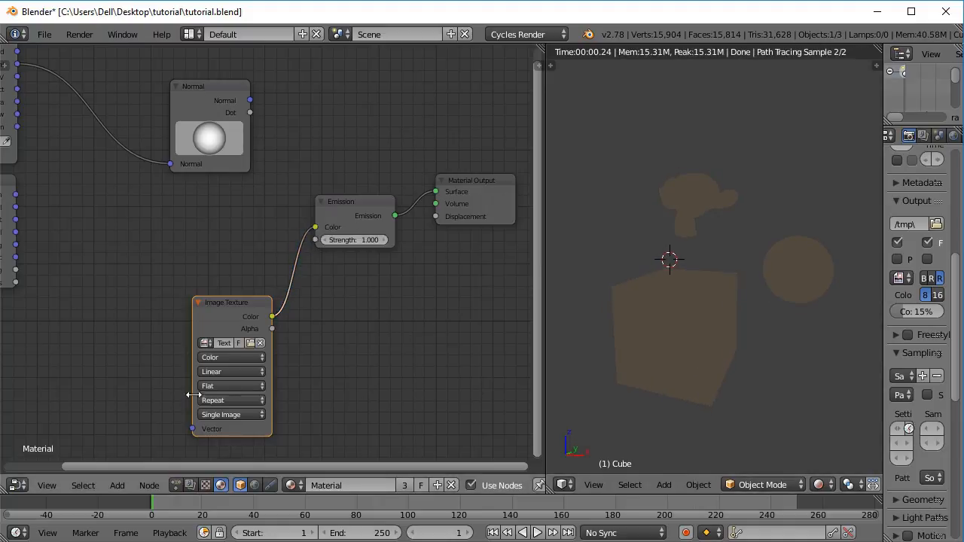
click(223, 388)
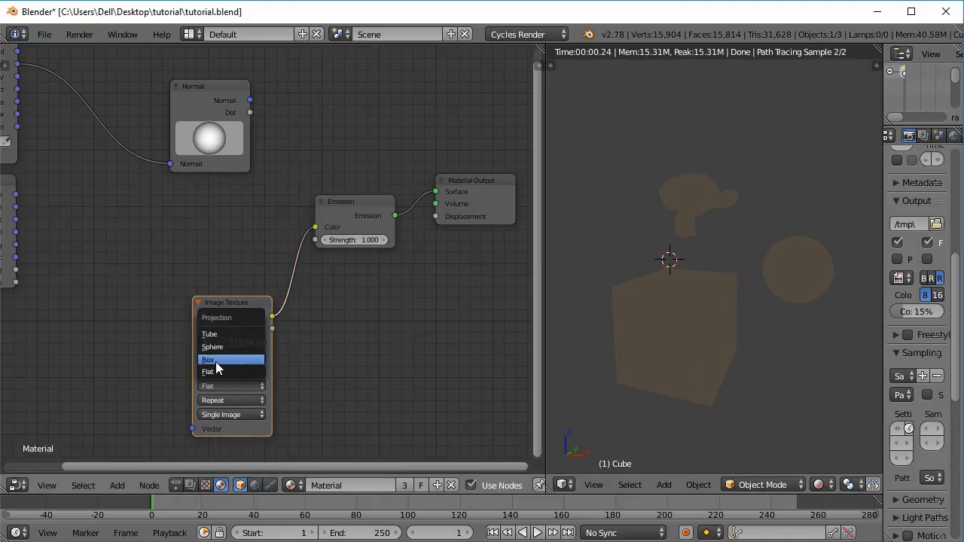
click(215, 361)
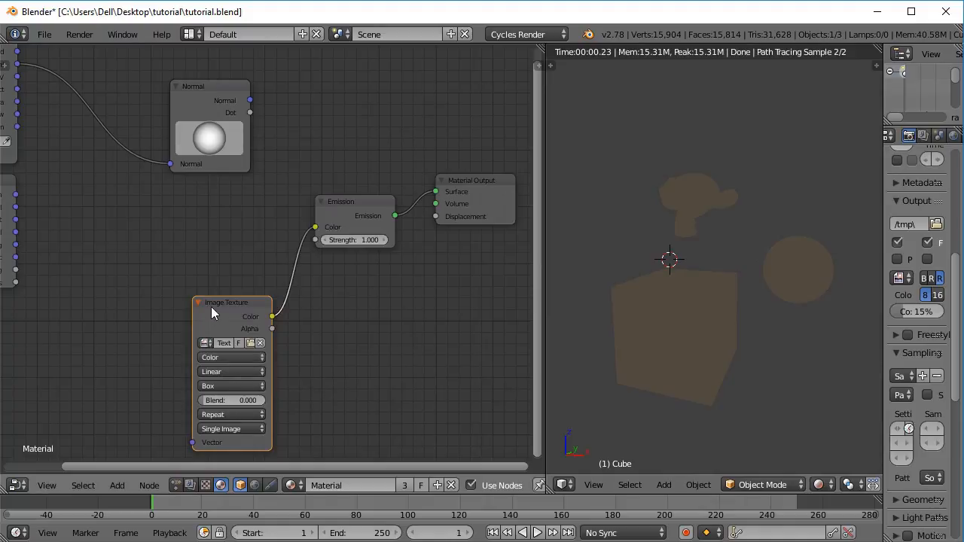
Step: Duplicate the Texture Coordinate node, place the copy beside the Image Texture node, and link its Generated output to the texture's Vector input
middle_drag(137, 246, 229, 291)
click(69, 117)
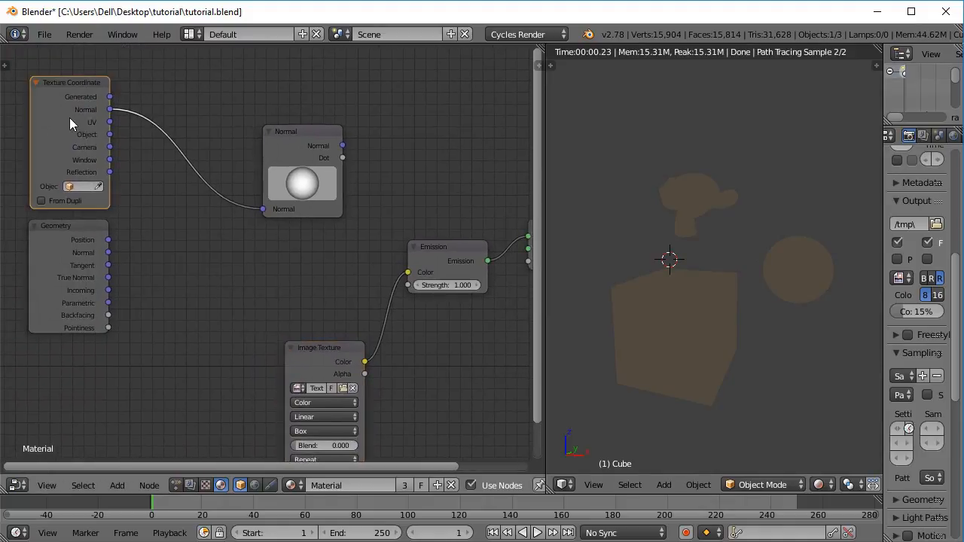
key(shift+d)
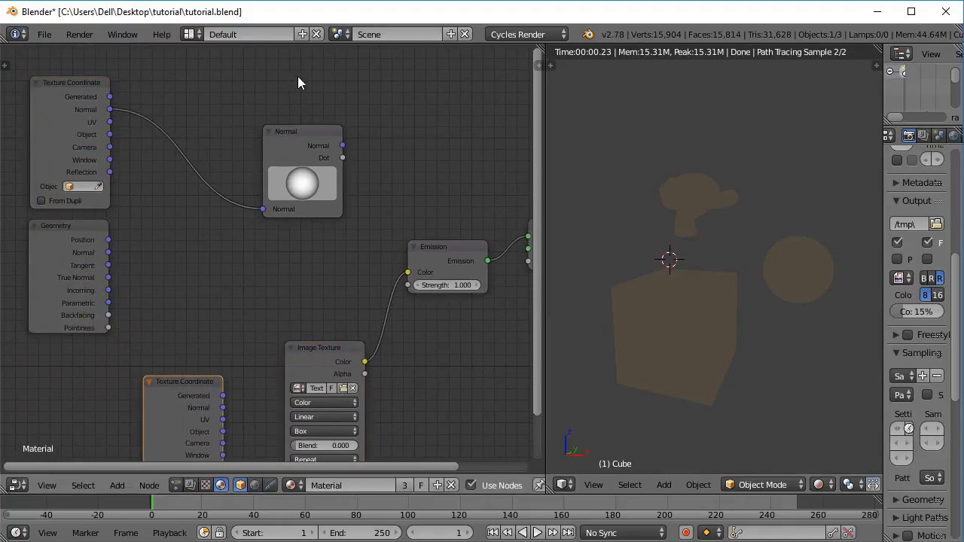
middle_drag(328, 274, 328, 208)
drag(229, 271, 290, 364)
Step: Examine the cobblestone box mapping on the cube, sphere and monkey head from several angles and up close
middle_drag(724, 397, 735, 399)
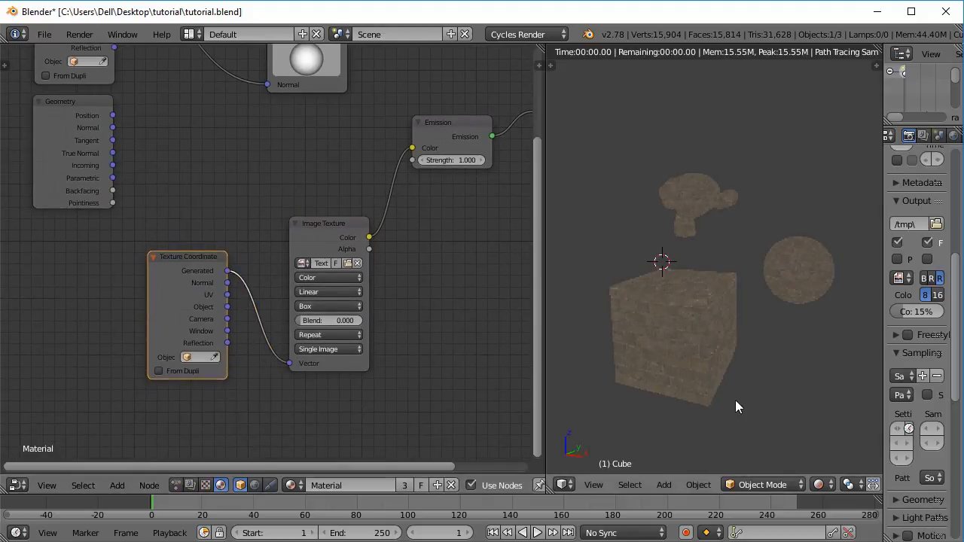
scroll(734, 399, up, 2)
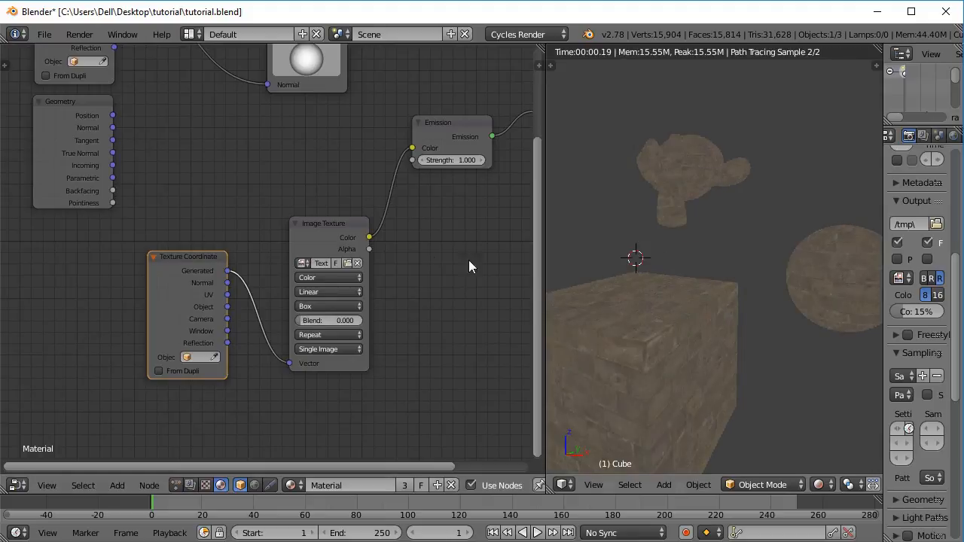
middle_drag(402, 222, 338, 248)
drag(379, 147, 386, 152)
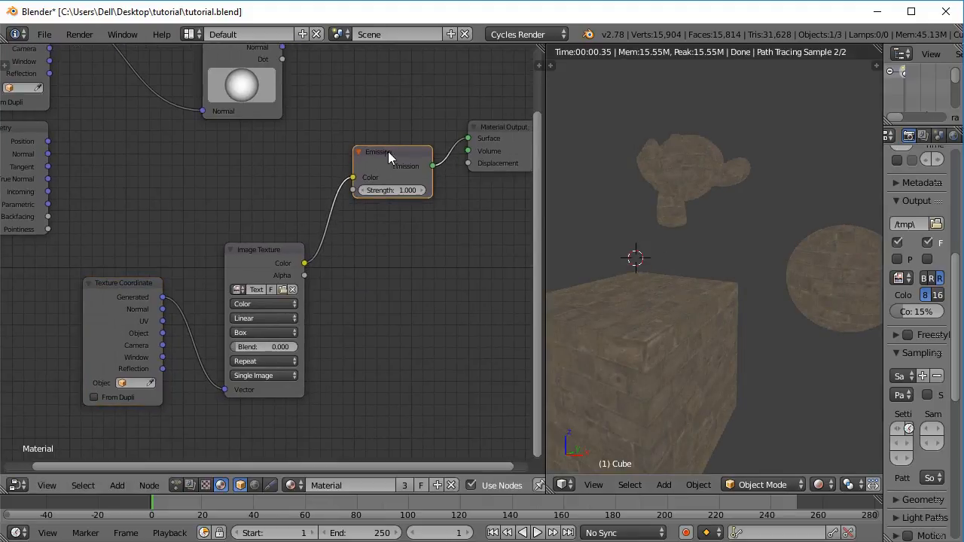
middle_drag(650, 263, 664, 263)
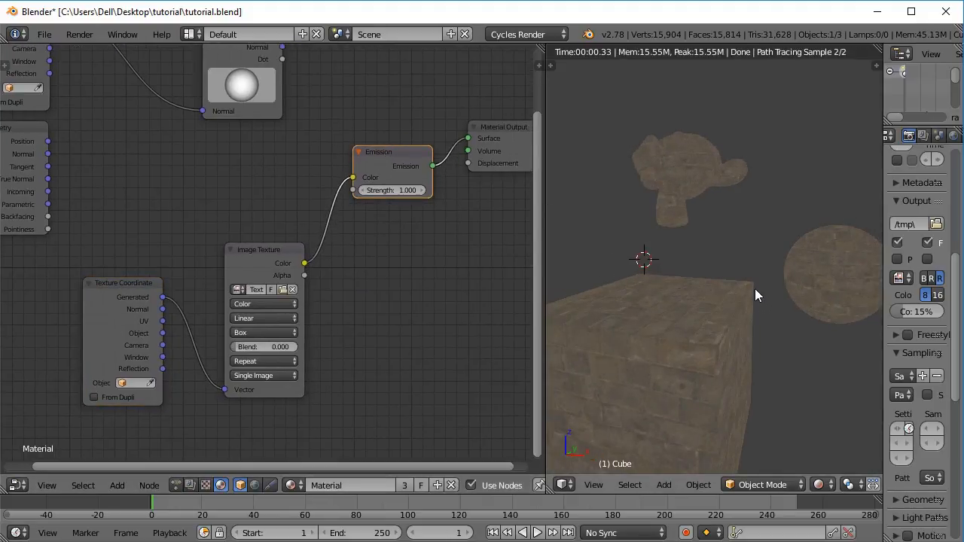
middle_drag(755, 293, 720, 373)
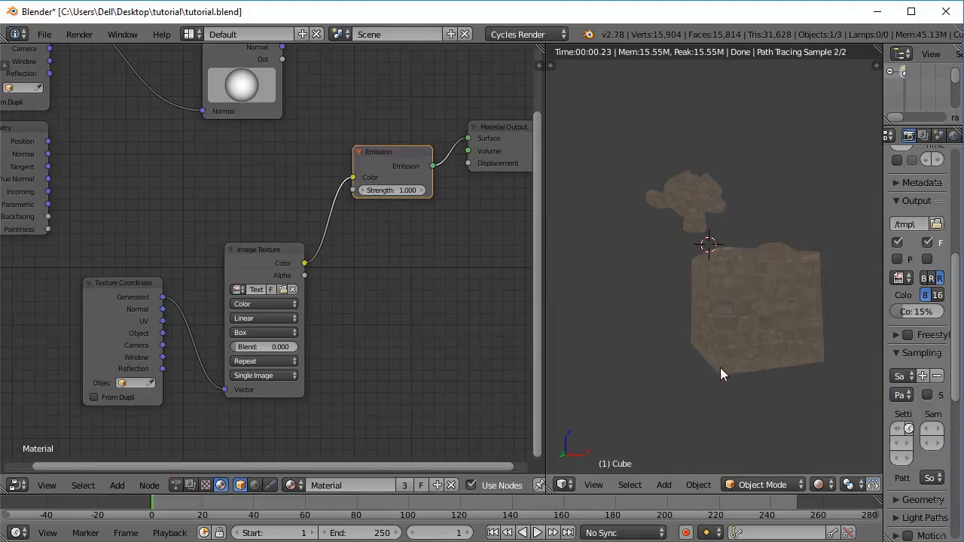
middle_drag(702, 284, 617, 335)
middle_drag(344, 204, 324, 262)
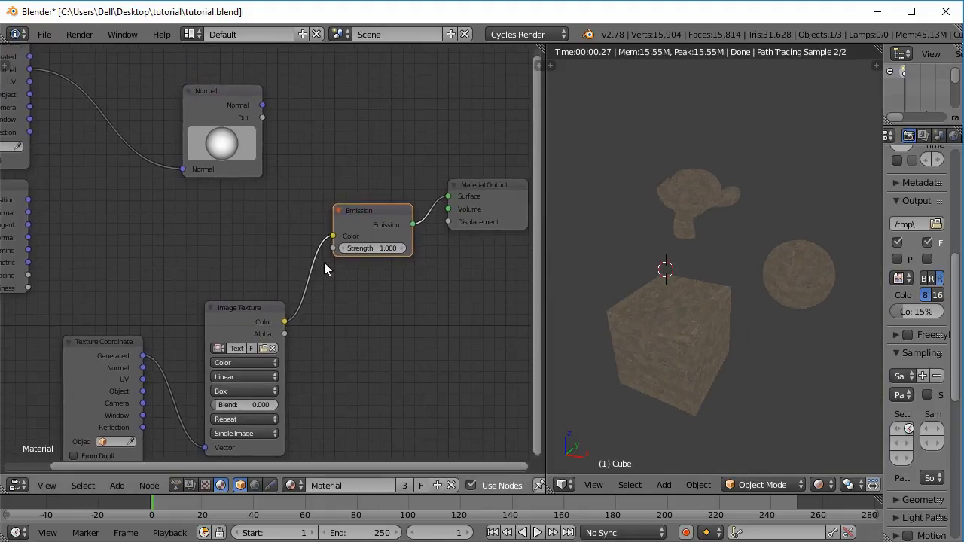
Step: Shift the Normal node slightly left and the Emission node slightly down
drag(231, 95, 216, 92)
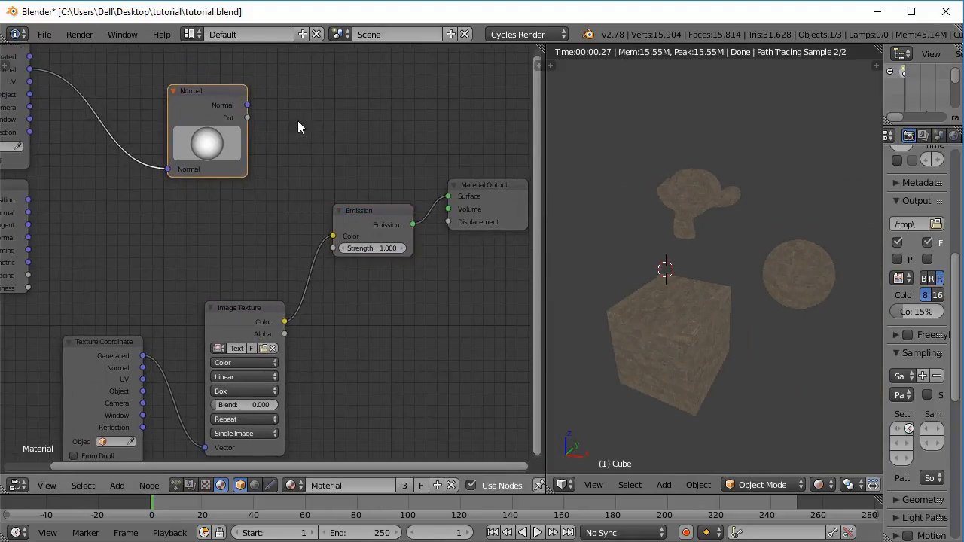
middle_drag(671, 311, 701, 287)
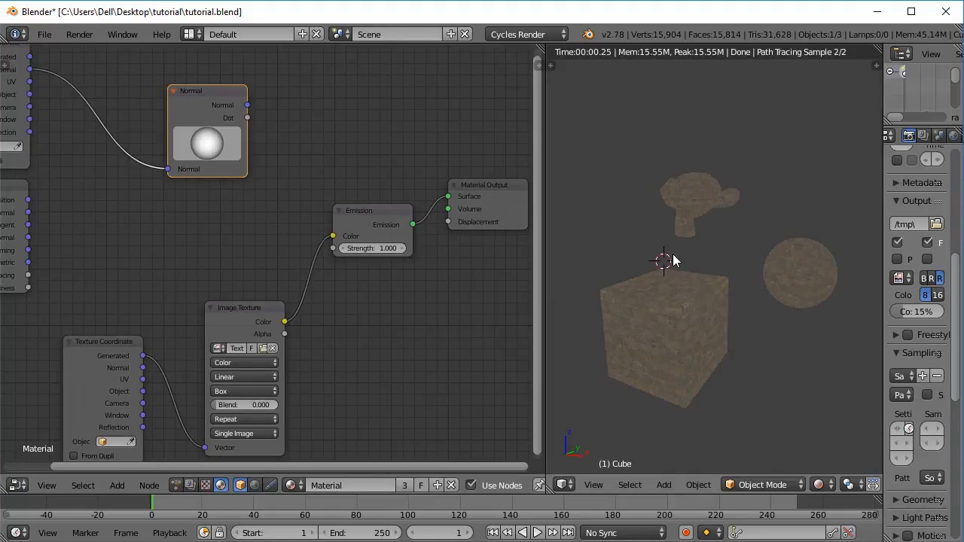
mouse_move(384, 210)
mouse_down()
mouse_move(379, 242)
mouse_move(378, 219)
mouse_move(386, 228)
mouse_up()
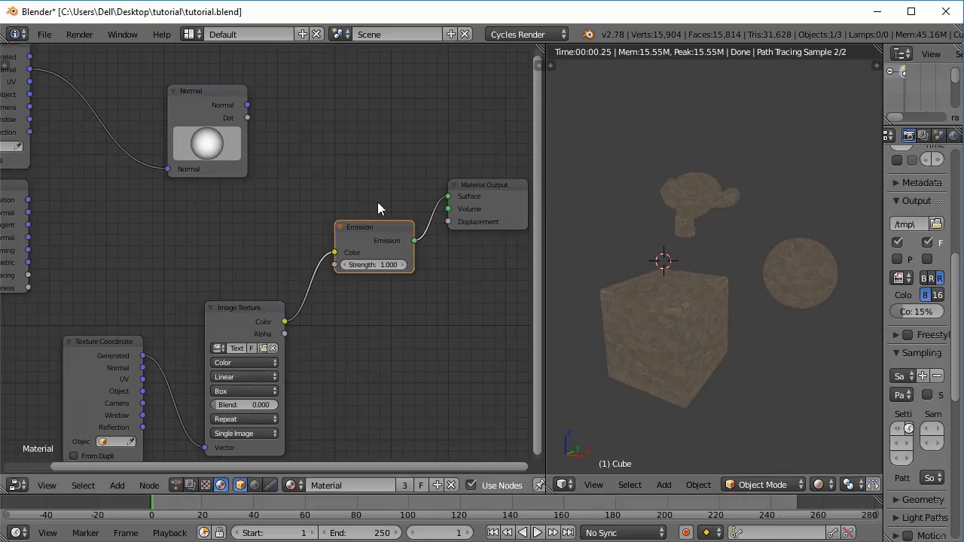
Step: Insert a MixRGB node between the Image Texture and the Emission shader, with the texture feeding Color1
key(shift+a)
mouse_move(341, 178)
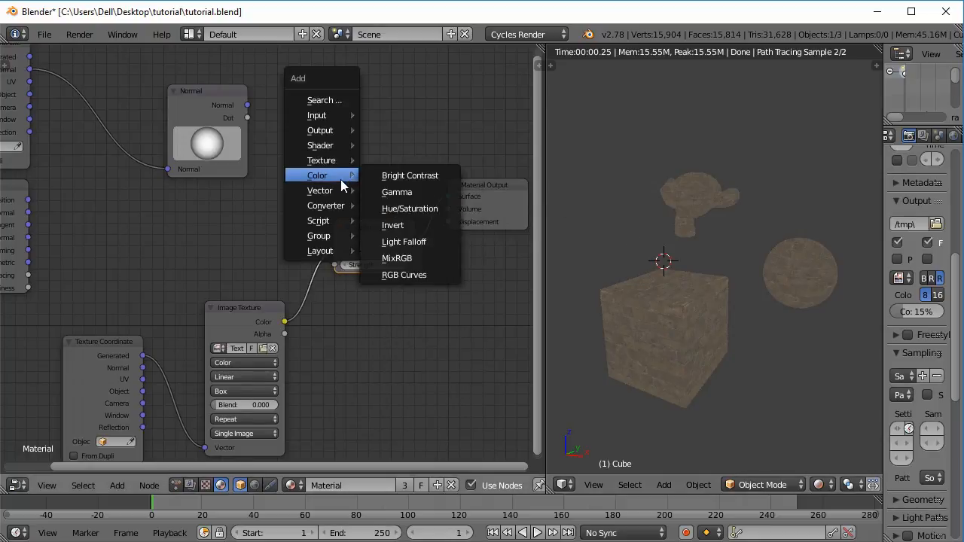
click(397, 258)
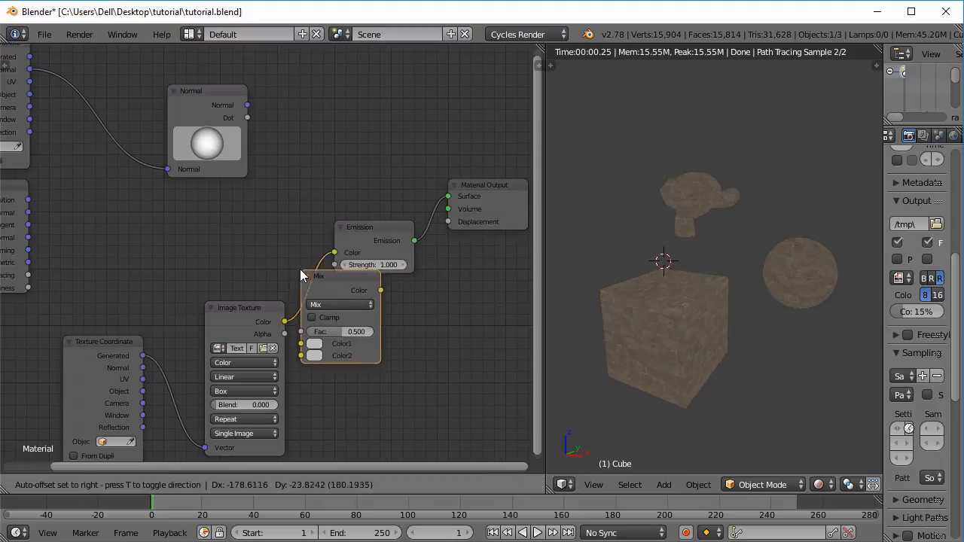
click(354, 301)
middle_drag(303, 275, 310, 220)
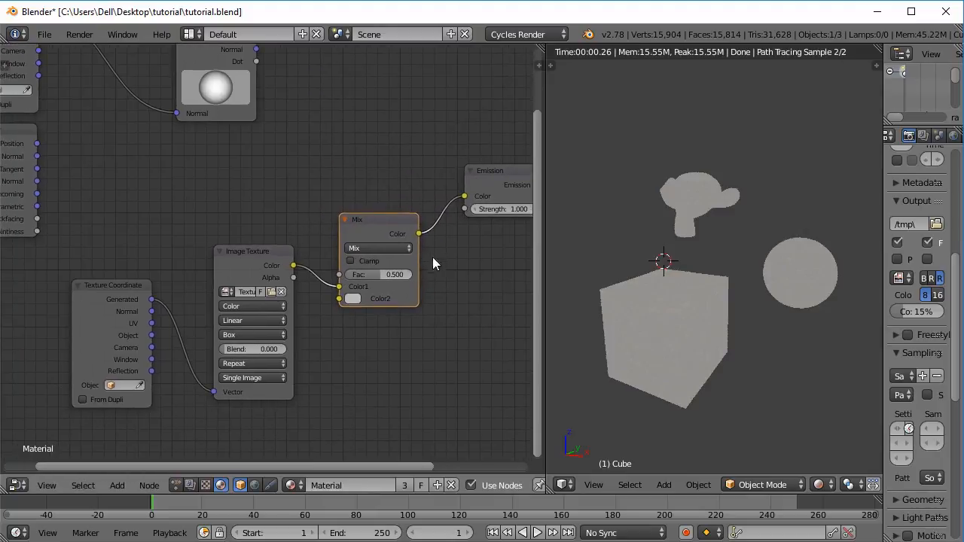
Step: Set the Mix node's Color2 to pure white (R, G and B 1.000) and link the Normal node's Dot output to its Fac
click(353, 299)
drag(441, 160, 441, 137)
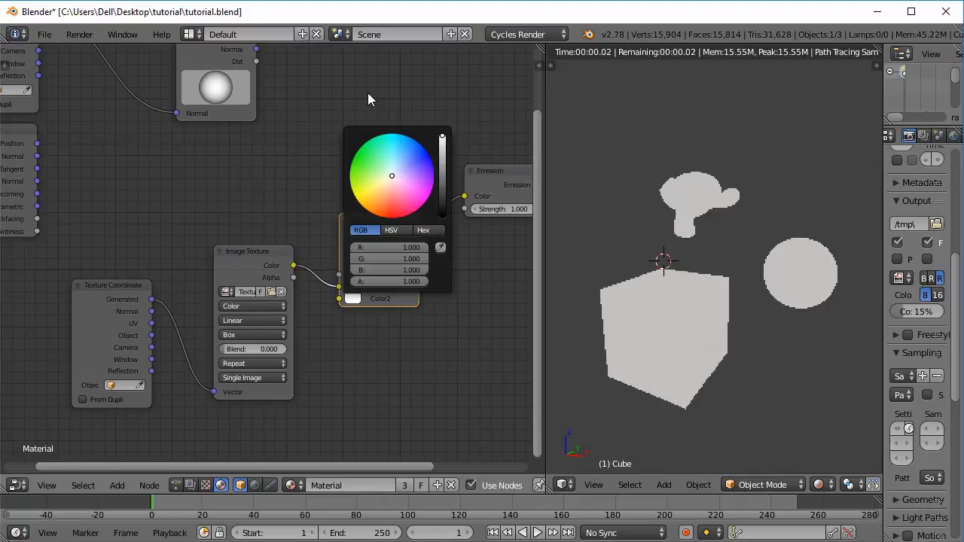
mouse_move(250, 252)
mouse_down()
mouse_move(254, 271)
mouse_move(250, 255)
mouse_up()
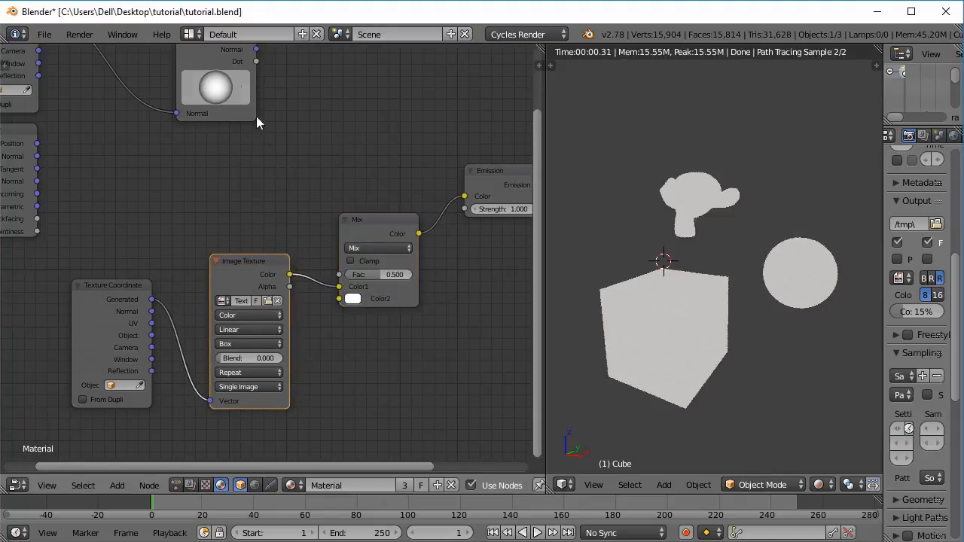
mouse_move(242, 58)
mouse_down()
mouse_move(244, 106)
mouse_move(294, 148)
mouse_move(337, 280)
mouse_move(280, 154)
mouse_move(339, 274)
mouse_up()
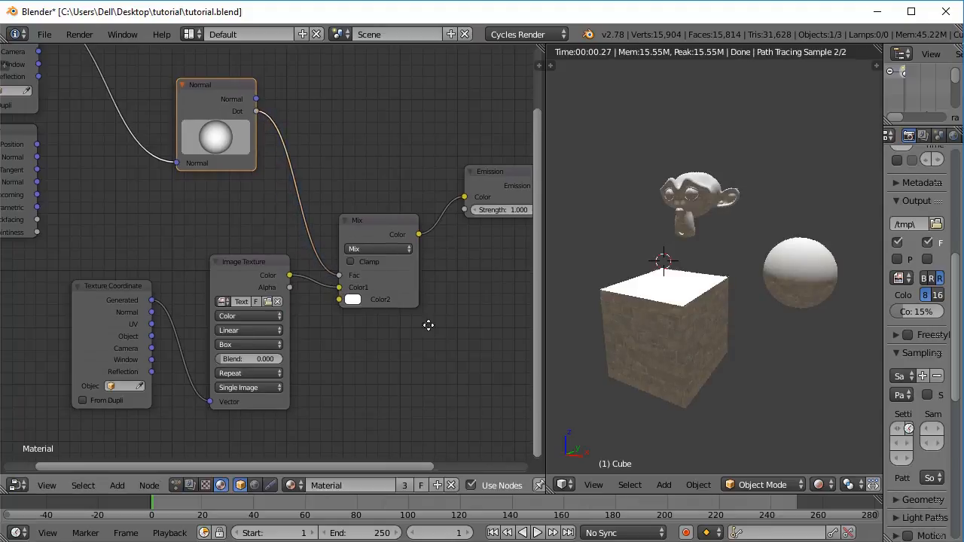
middle_drag(428, 324, 259, 341)
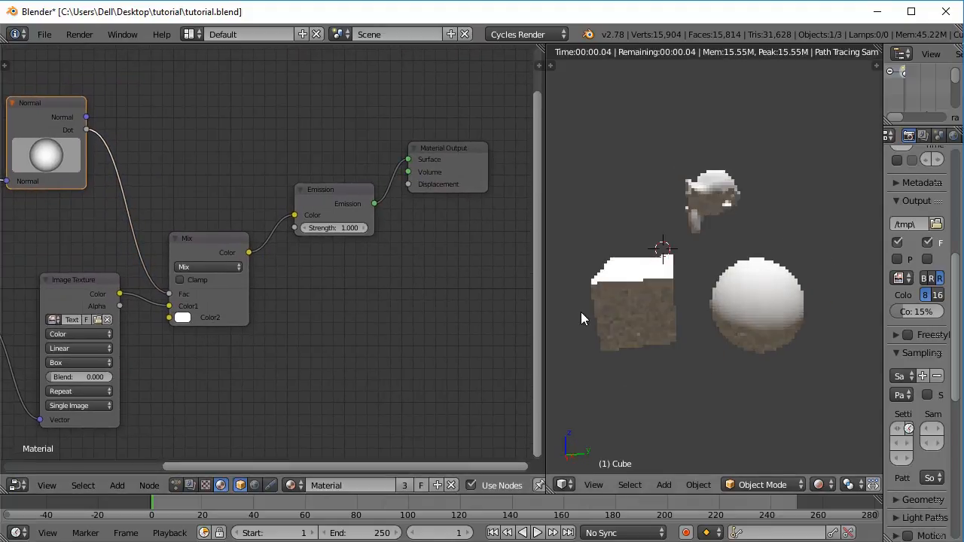
middle_drag(581, 312, 779, 277)
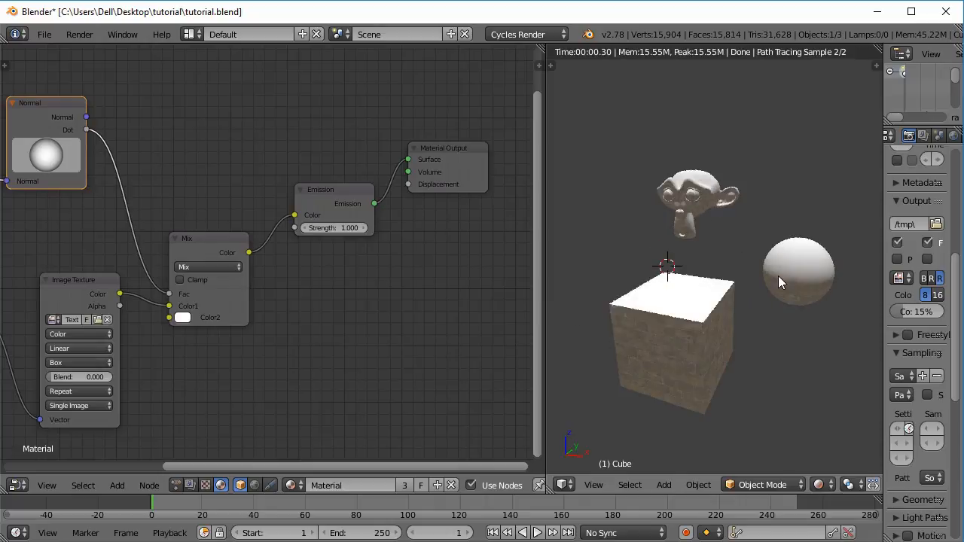
middle_drag(776, 211, 736, 211)
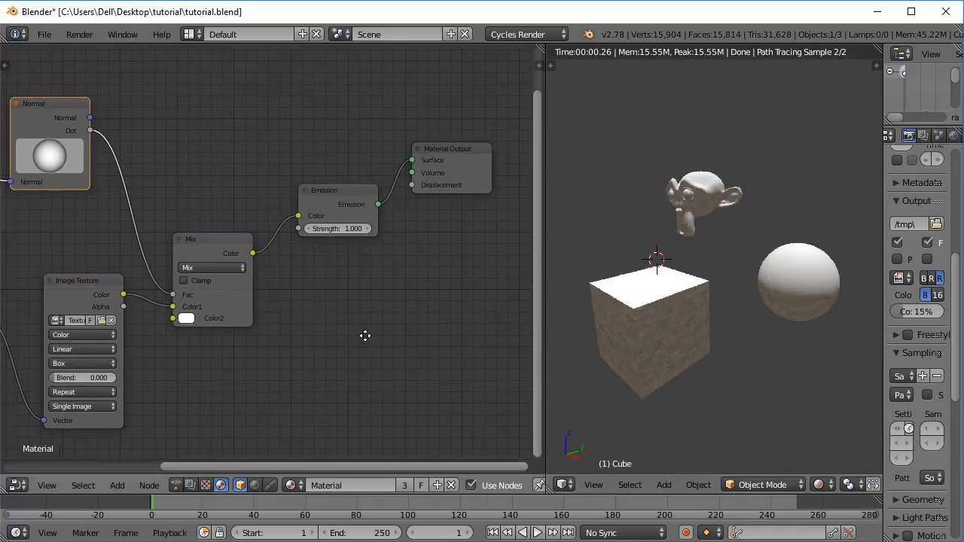
Step: Duplicate the Image Texture node below the original, keeping its Vector input linked to the Generated coordinates
middle_drag(249, 382, 405, 248)
click(236, 201)
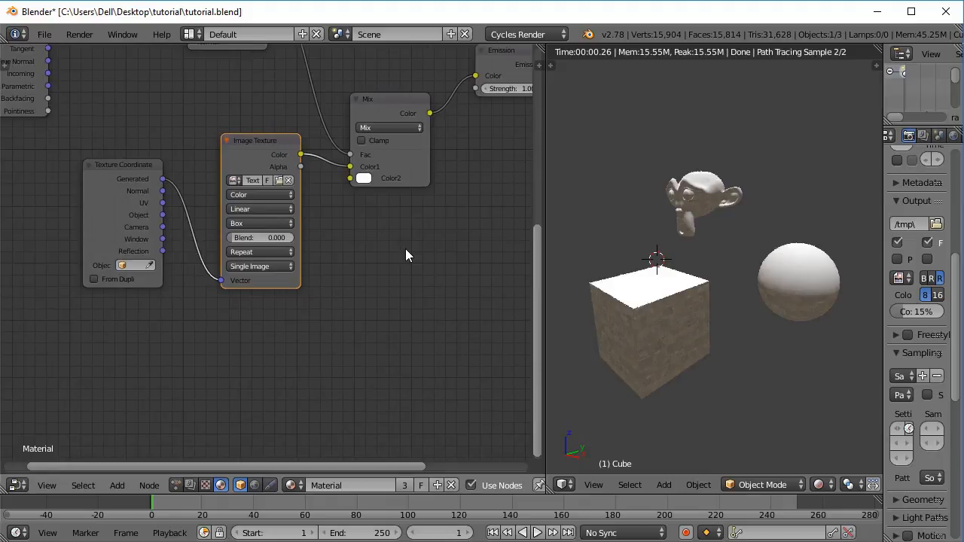
key(shift+d)
click(405, 411)
middle_drag(322, 363, 337, 288)
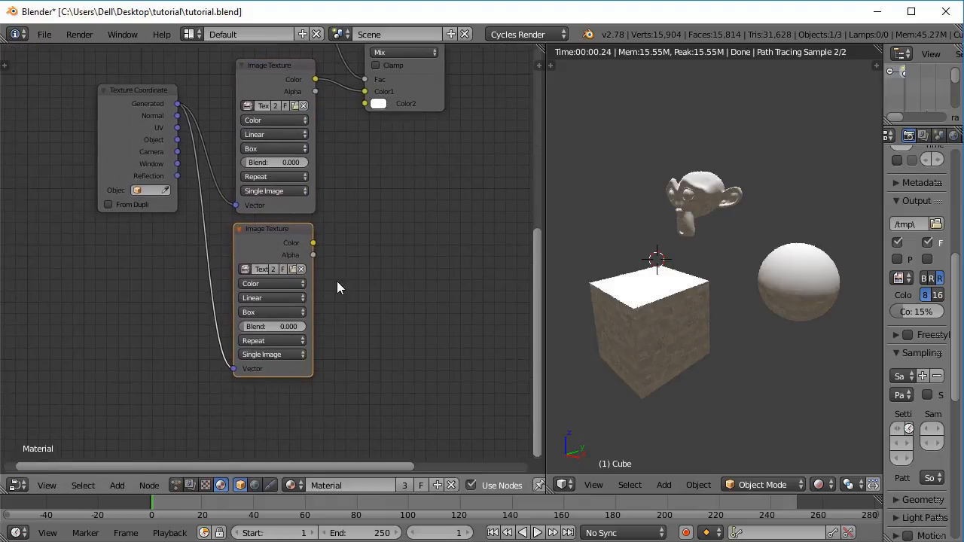
Step: Load TexturesCom_Medieval Cobblestone_heightmap_S.tif into the duplicated Image Texture node, browsing the textures folder as thumbnails
click(293, 271)
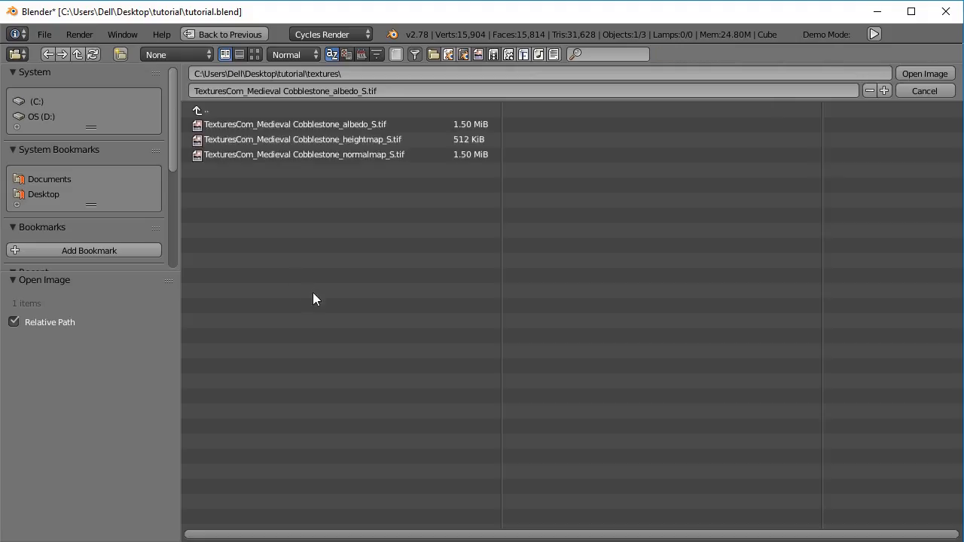
click(254, 54)
click(453, 188)
click(911, 75)
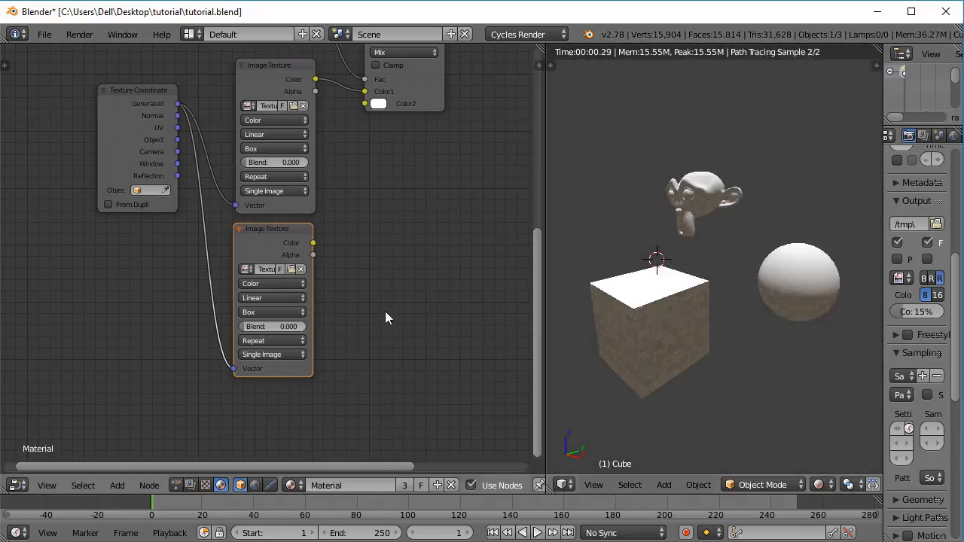
Step: Link the lower Image Texture's Color output to the Material Output's Displacement and inspect the relief on the three objects
middle_drag(387, 316, 243, 429)
middle_drag(318, 304, 294, 336)
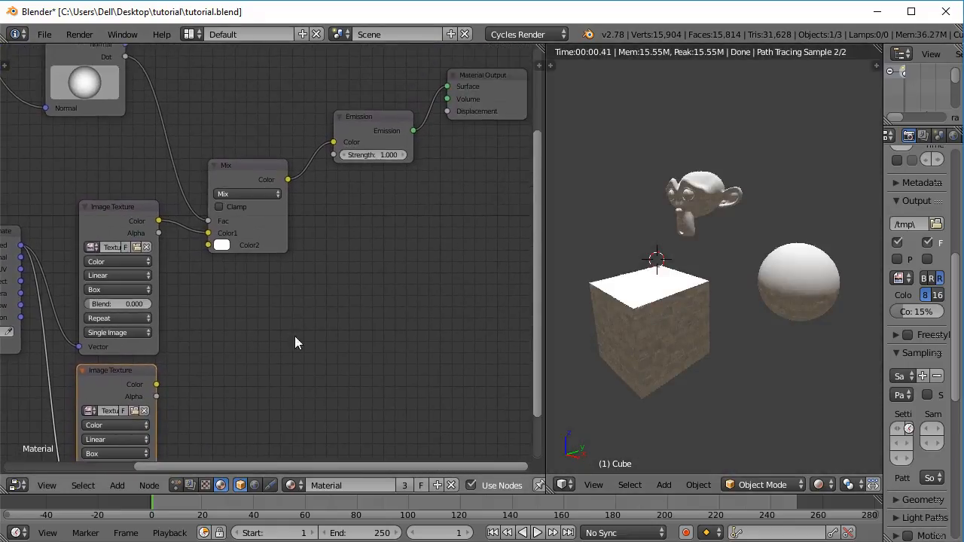
drag(156, 385, 447, 112)
middle_drag(684, 336, 701, 387)
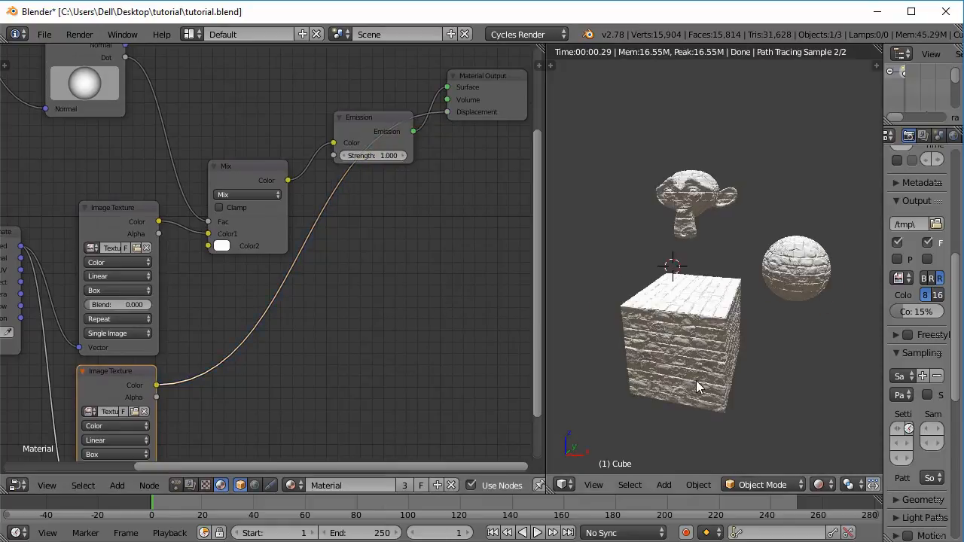
scroll(701, 387, up, 2)
middle_drag(741, 360, 723, 326)
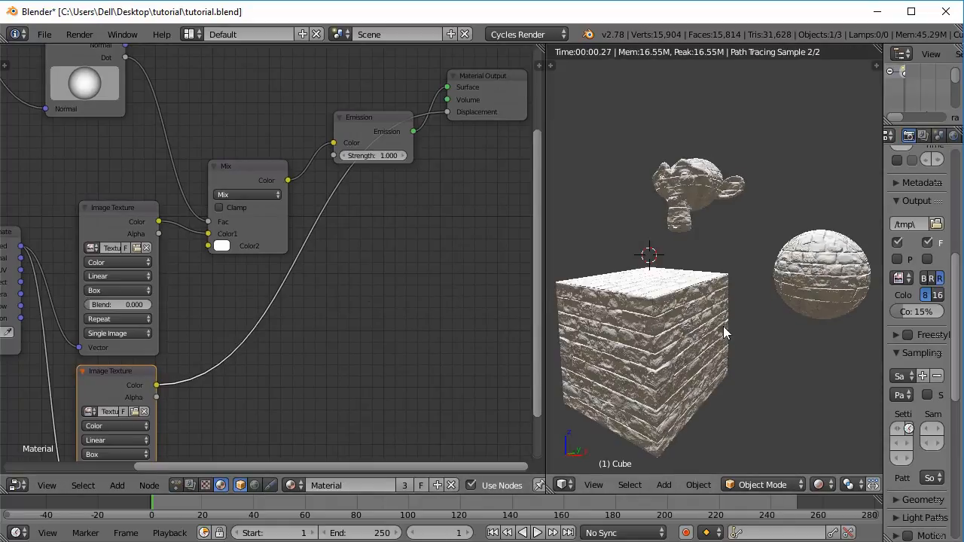
scroll(723, 326, down, 1)
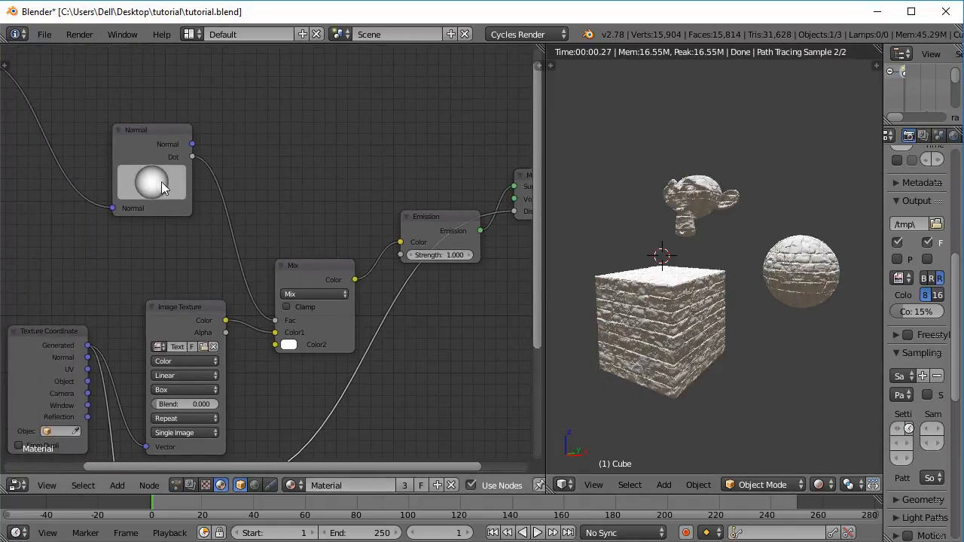
Step: Try other directions on the Normal node's sphere, turn it back to face straight up, and view the objects from above
mouse_move(158, 184)
mouse_down()
mouse_move(166, 191)
mouse_move(174, 176)
mouse_move(193, 187)
mouse_move(222, 153)
mouse_up()
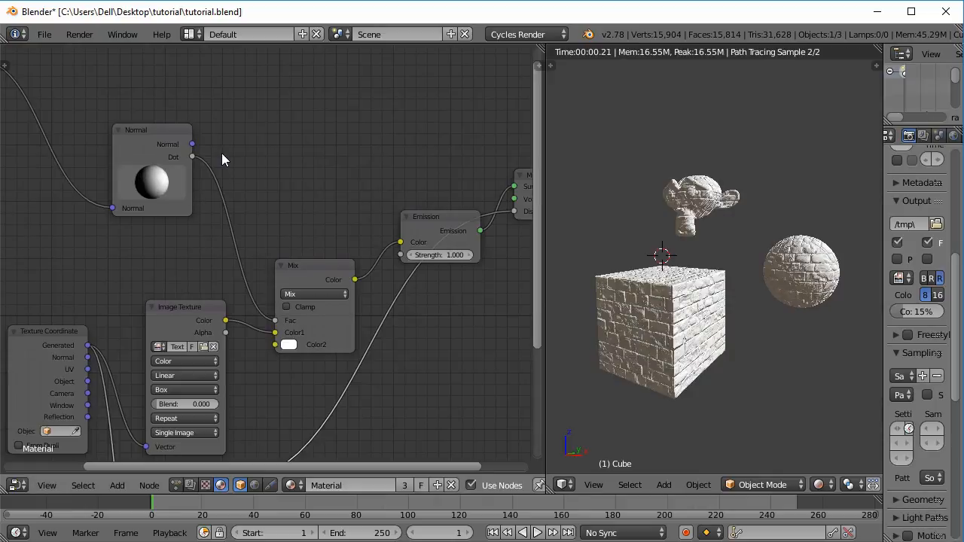
drag(221, 157, 614, 298)
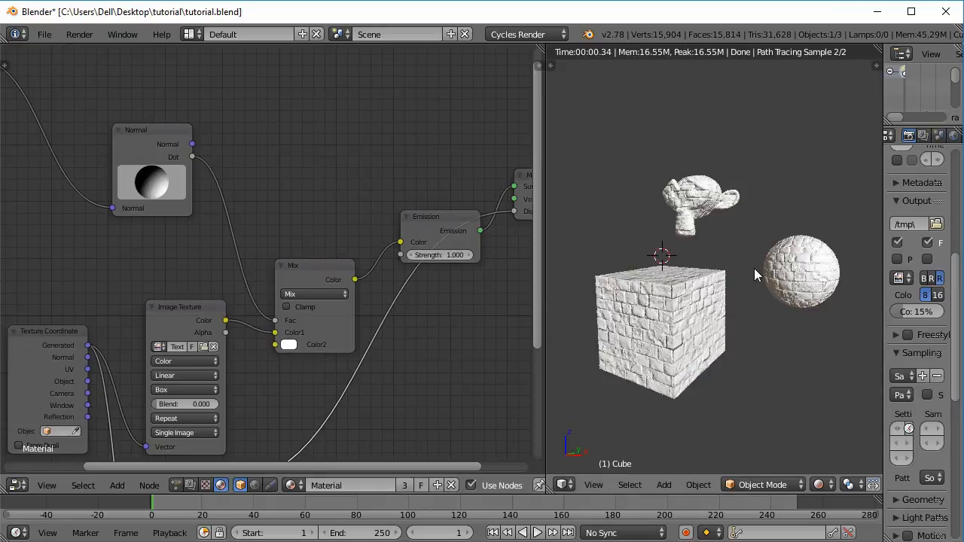
mouse_move(754, 268)
mouse_down()
mouse_move(154, 189)
mouse_move(161, 194)
mouse_move(128, 154)
mouse_move(139, 192)
mouse_move(162, 204)
mouse_move(128, 176)
mouse_move(153, 185)
mouse_move(150, 162)
mouse_up()
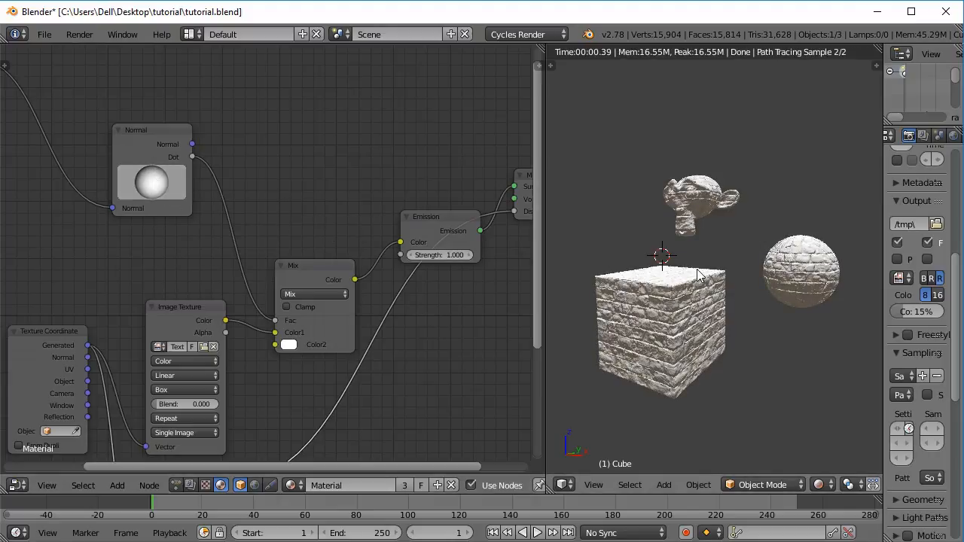
key(KP_7)
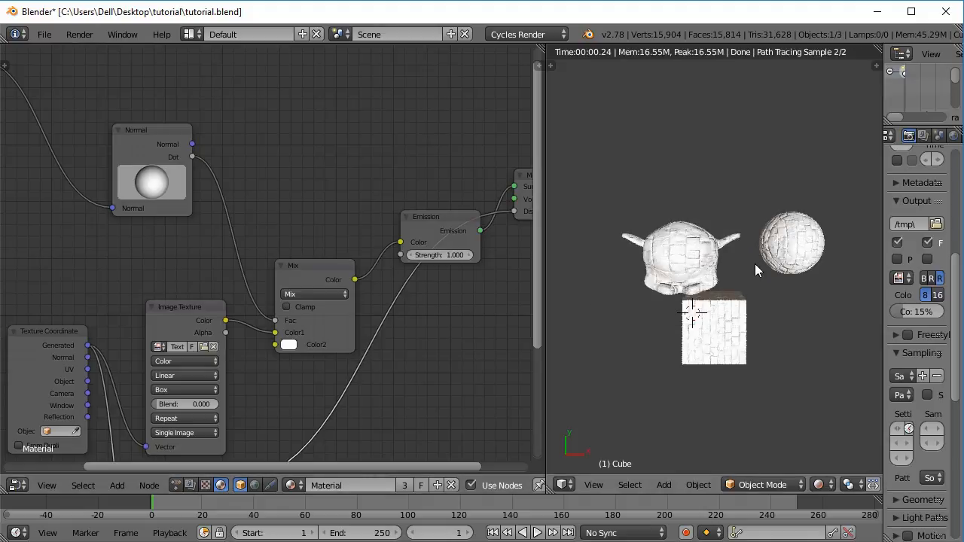
Step: Tilt the Normal node's sphere direction away from straight up and view the shading on the three objects
mouse_move(160, 192)
mouse_down()
mouse_move(145, 187)
mouse_move(172, 178)
mouse_up()
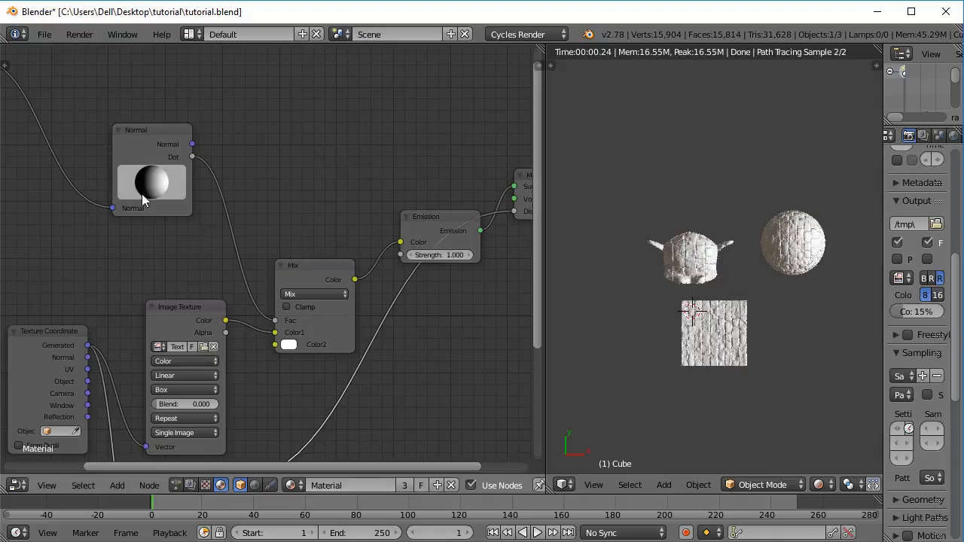
mouse_move(159, 185)
mouse_down()
mouse_move(129, 170)
mouse_move(127, 154)
mouse_move(150, 149)
mouse_move(161, 174)
mouse_move(135, 195)
mouse_up()
middle_drag(136, 195, 162, 168)
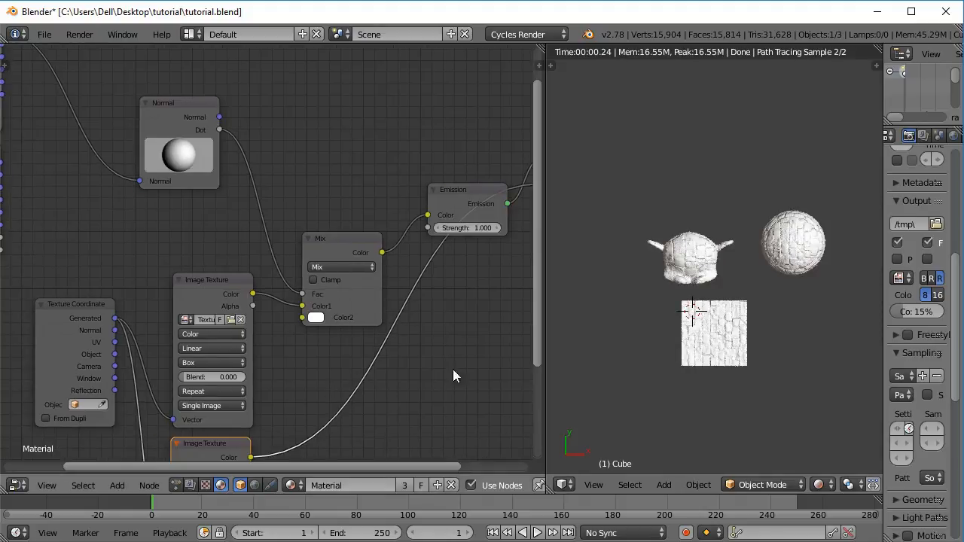
middle_drag(681, 335, 718, 311)
middle_drag(310, 240, 382, 301)
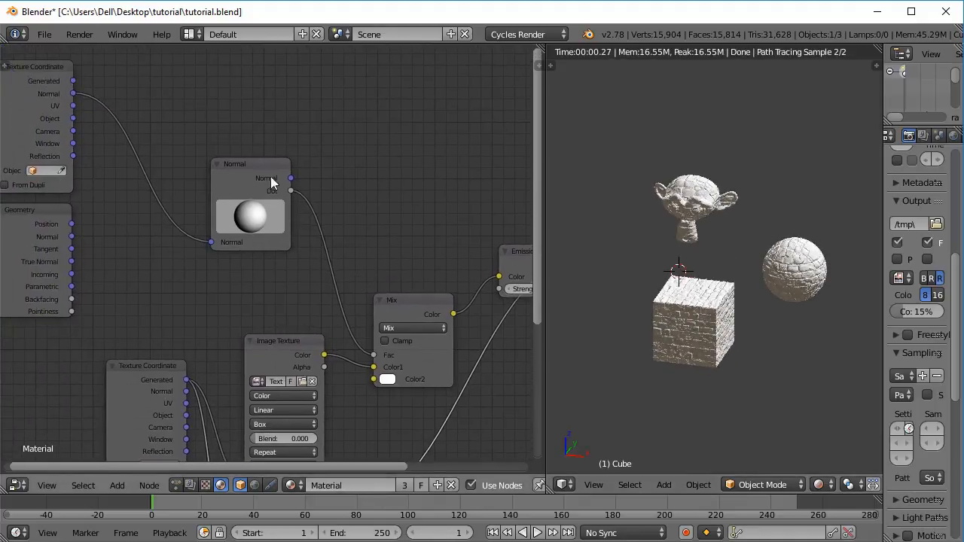
Step: Move the Normal node aside and insert a ColorRamp between its Dot output and the Mix node's Fac input
drag(270, 178, 293, 198)
key(shift+a)
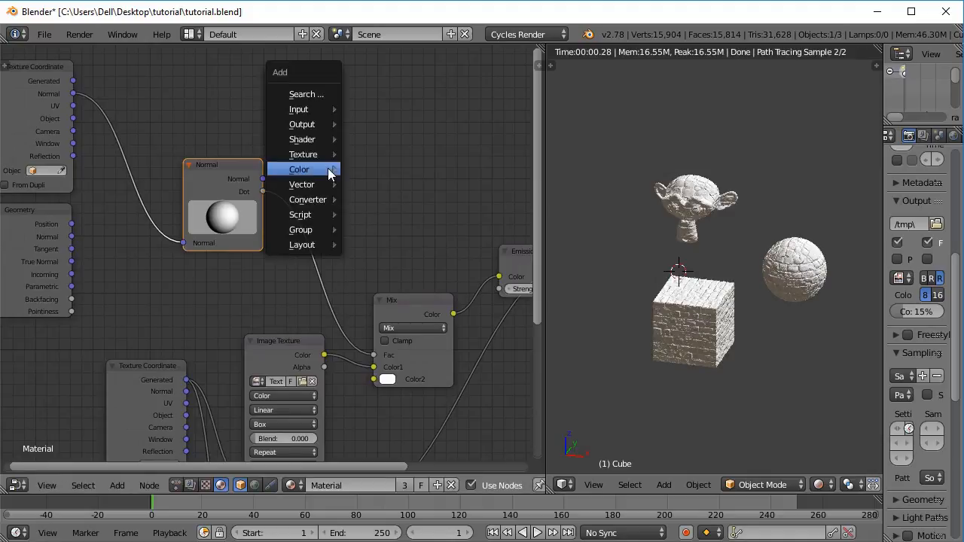
mouse_move(331, 200)
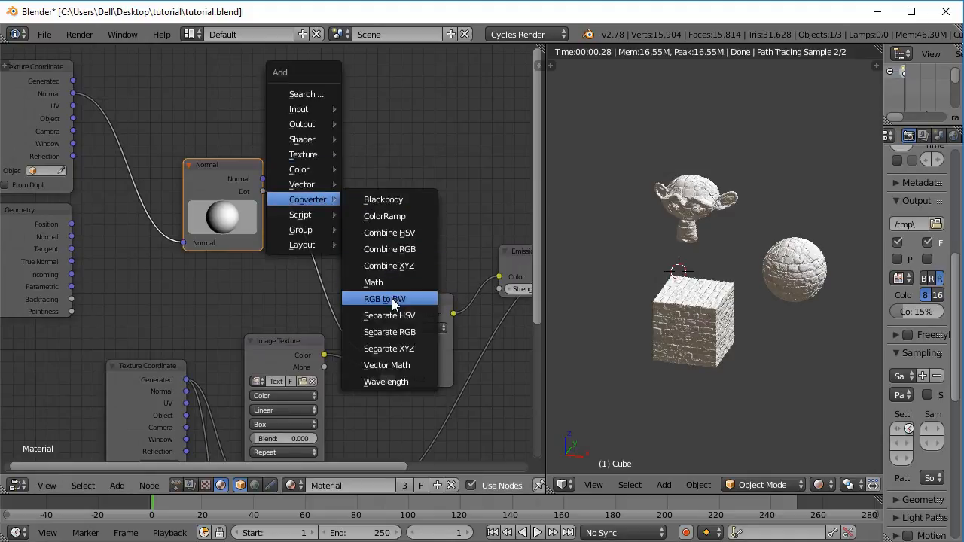
click(382, 216)
click(332, 250)
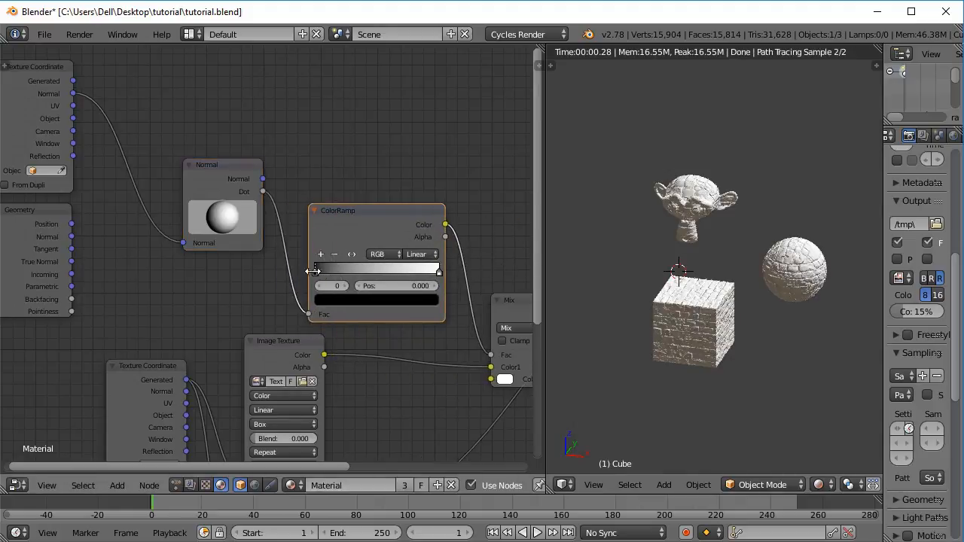
Step: Move the ColorRamp's black stop to 0.505, darken its white stop to grey 0.651, and inspect the objects
mouse_move(312, 271)
mouse_down()
mouse_move(386, 273)
mouse_move(378, 271)
mouse_up()
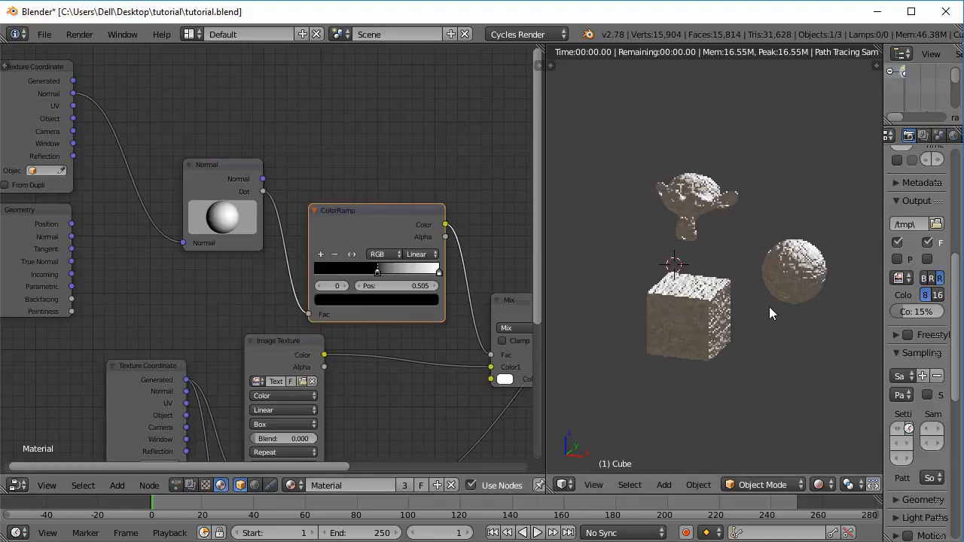
middle_drag(769, 306, 741, 305)
click(439, 272)
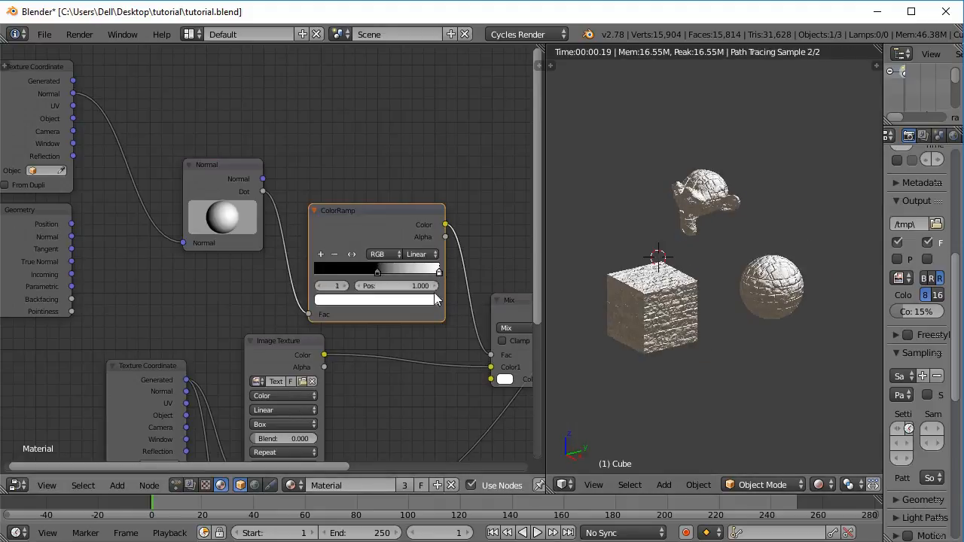
click(425, 300)
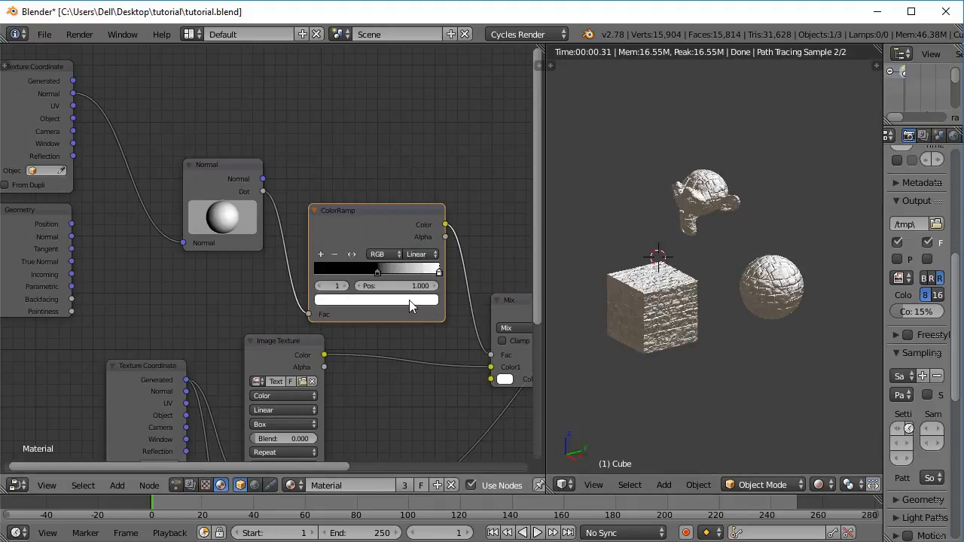
click(410, 300)
click(412, 144)
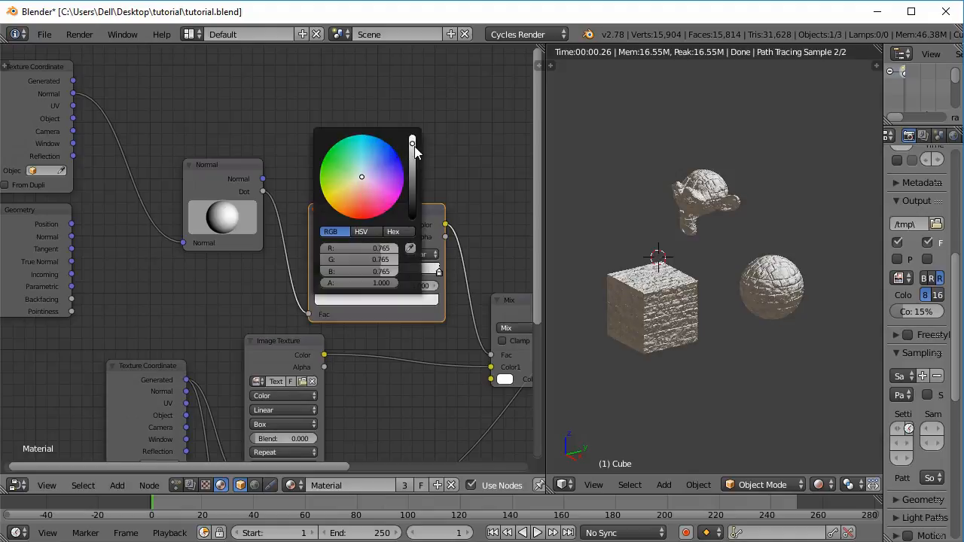
drag(412, 144, 413, 149)
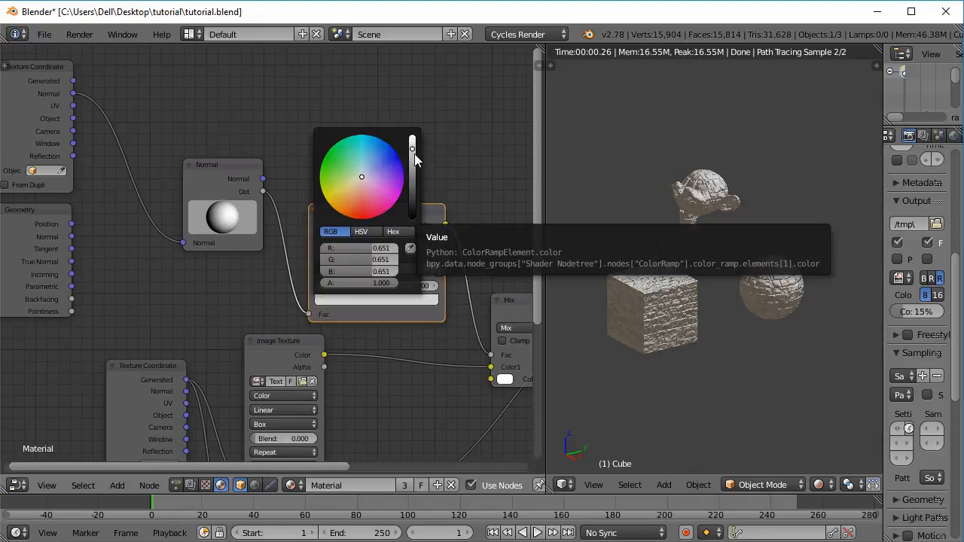
middle_drag(705, 326, 704, 378)
scroll(704, 375, up, 2)
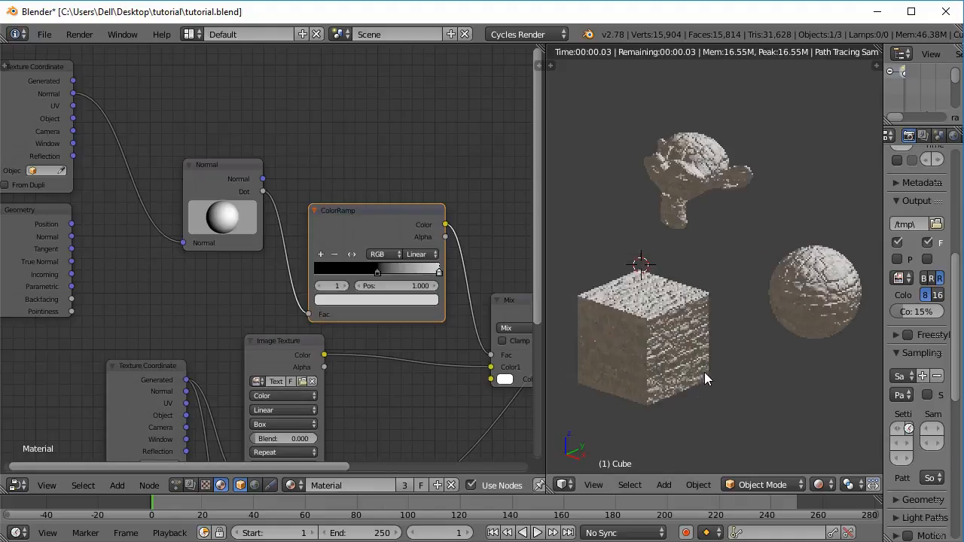
middle_drag(719, 342, 742, 339)
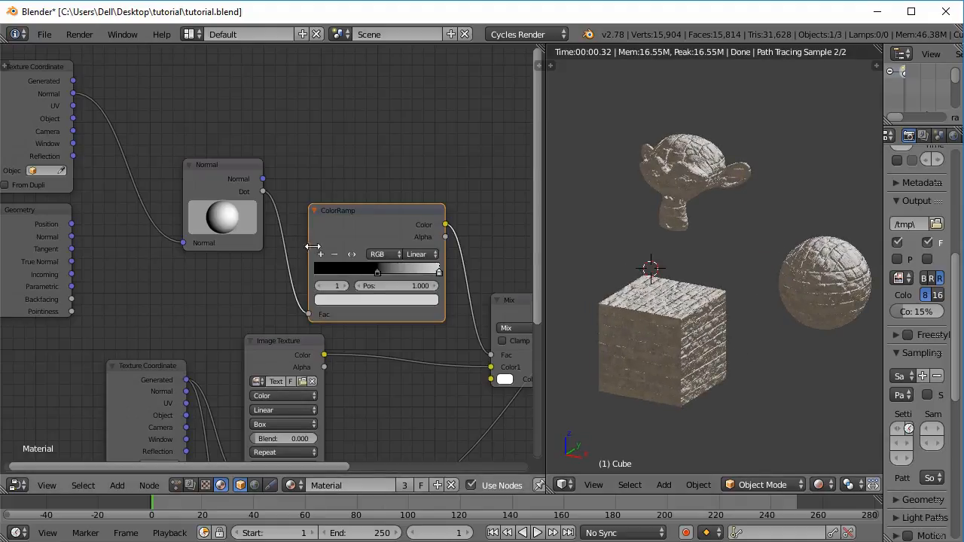
Step: Duplicate the ColorRamp above the original, keeping its Fac linked to the Normal node's Dot, and preview the copy on the objects
mouse_move(351, 264)
middle_down()
mouse_move(373, 235)
mouse_move(346, 274)
middle_up()
middle_drag(755, 329, 684, 342)
mouse_move(364, 264)
middle_down()
mouse_move(382, 308)
mouse_move(358, 263)
middle_up()
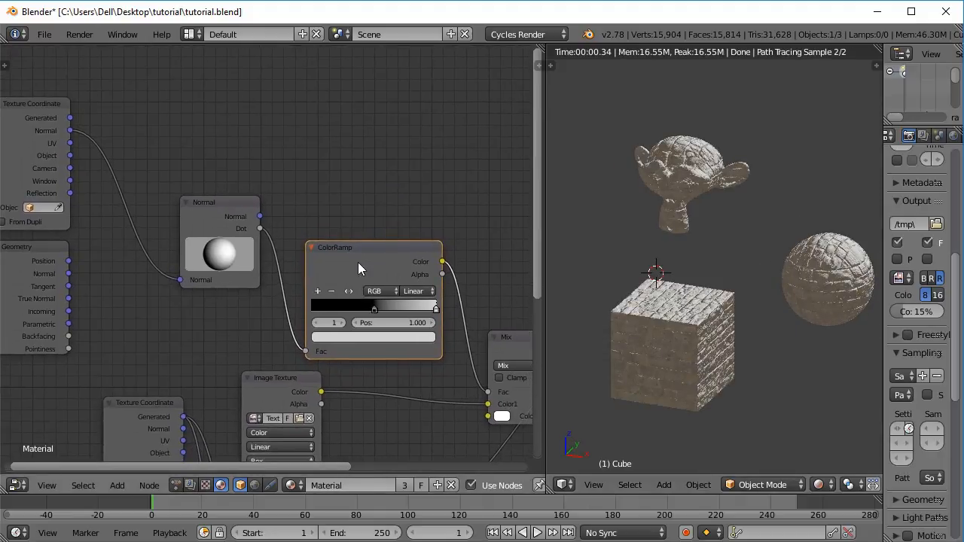
key(shift+d)
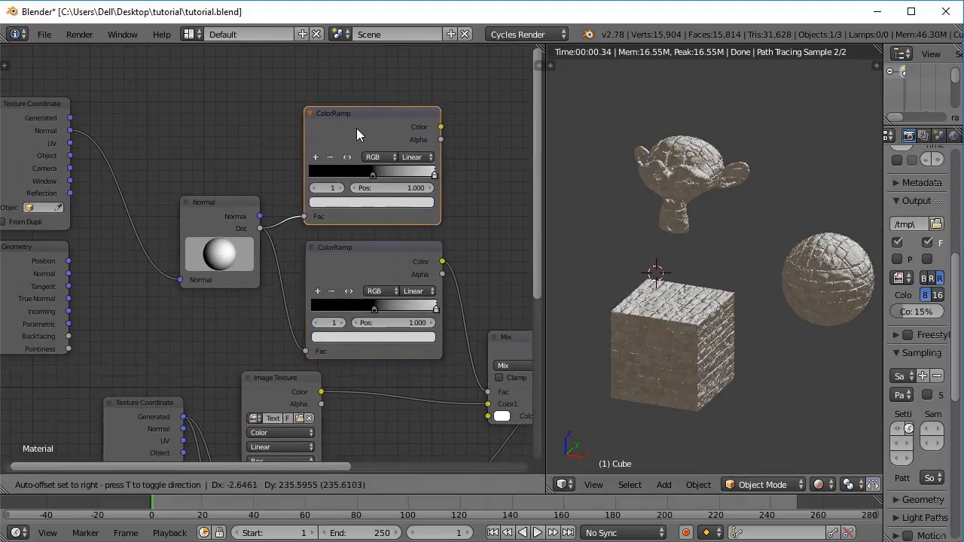
click(356, 128)
middle_drag(369, 275, 344, 319)
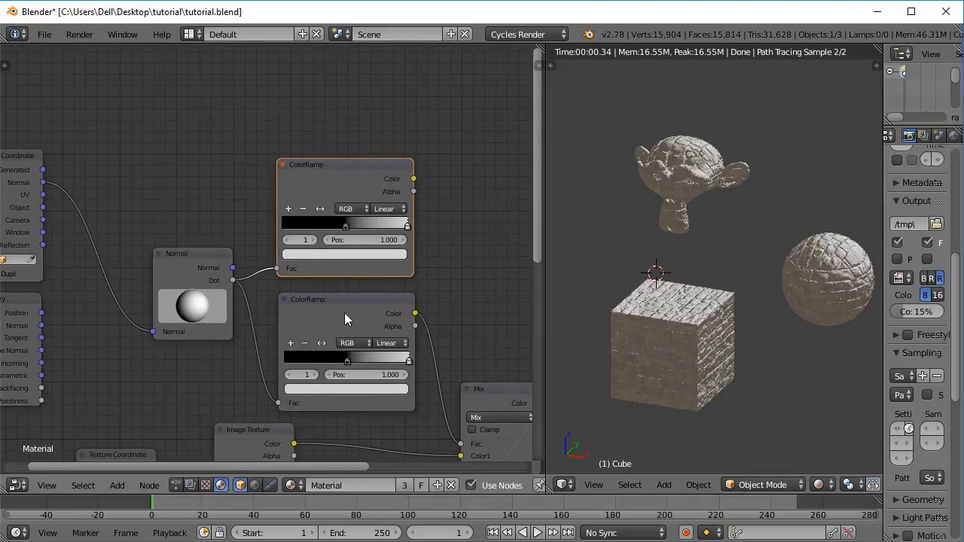
ctrl+shift+click(339, 174)
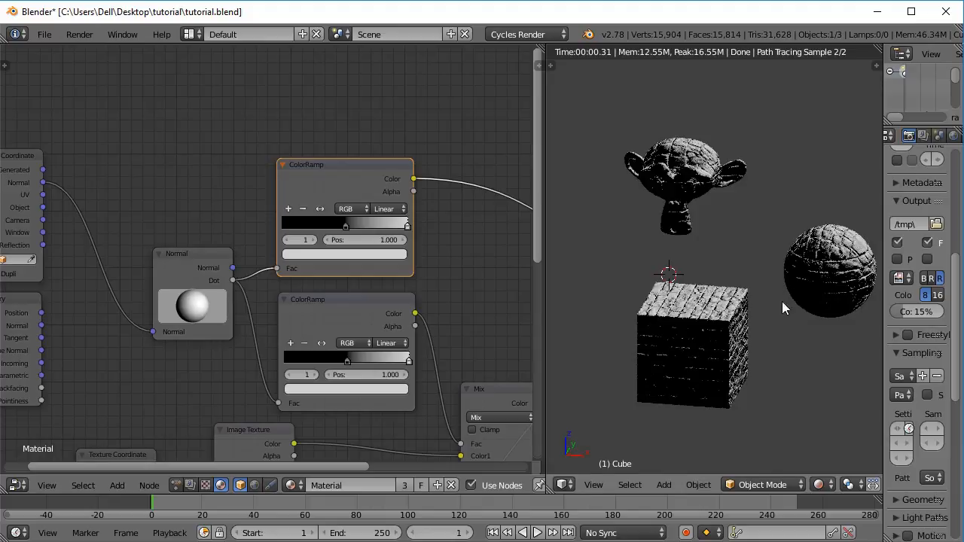
Step: Flip the upper ColorRamp and move its black stop to 0.245
click(320, 208)
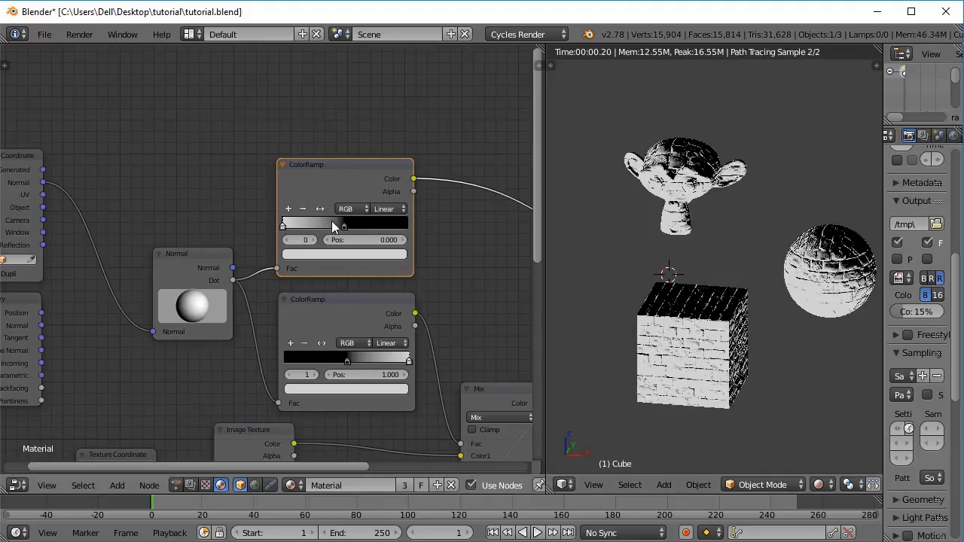
click(343, 227)
drag(343, 227, 313, 228)
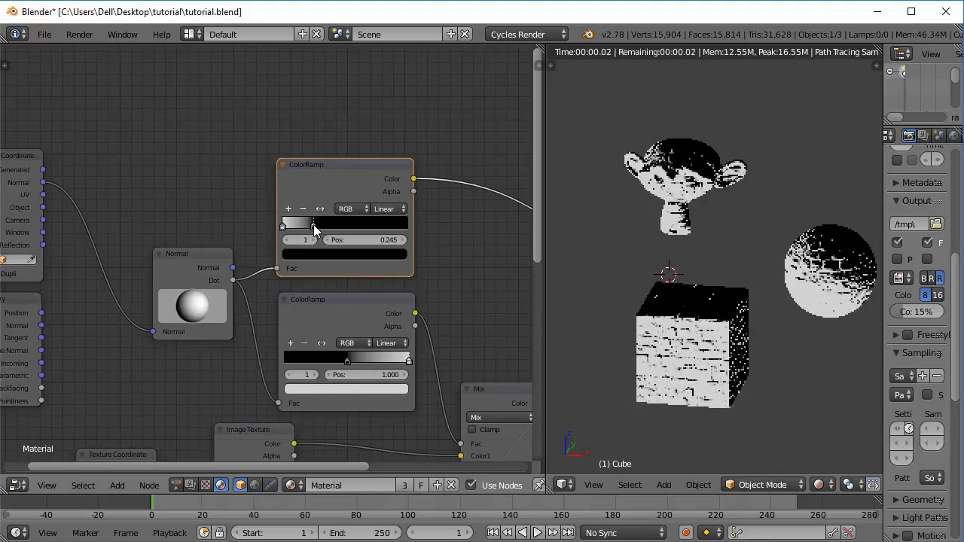
middle_drag(411, 352, 301, 324)
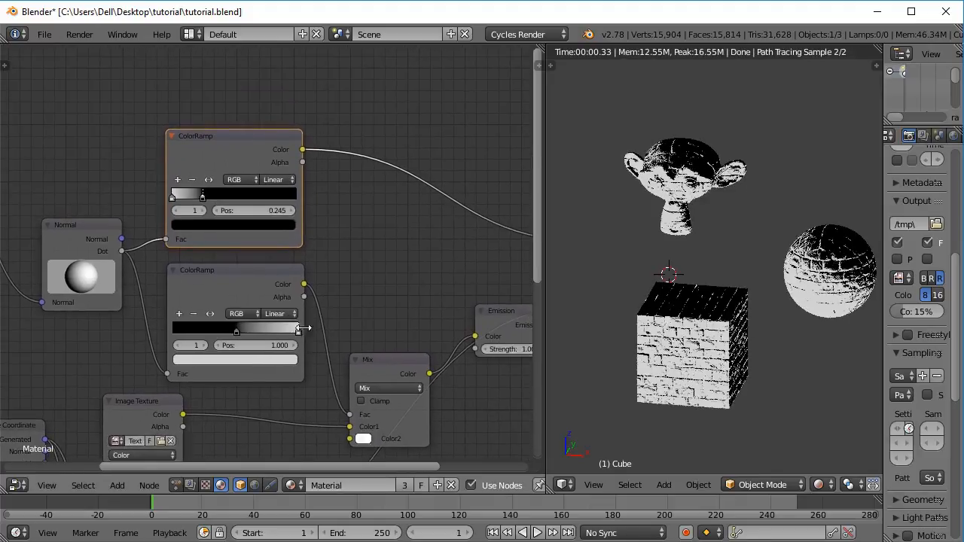
middle_drag(642, 364, 695, 348)
Step: Duplicate the Mix node, insert the copy between the first Mix and the Emission, and set its Color2 to black
middle_drag(394, 365, 302, 275)
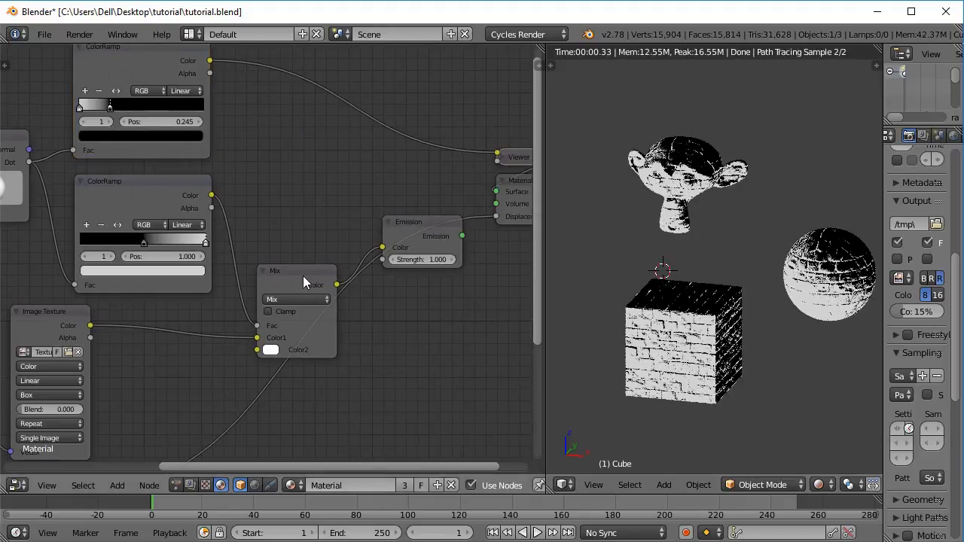
click(302, 276)
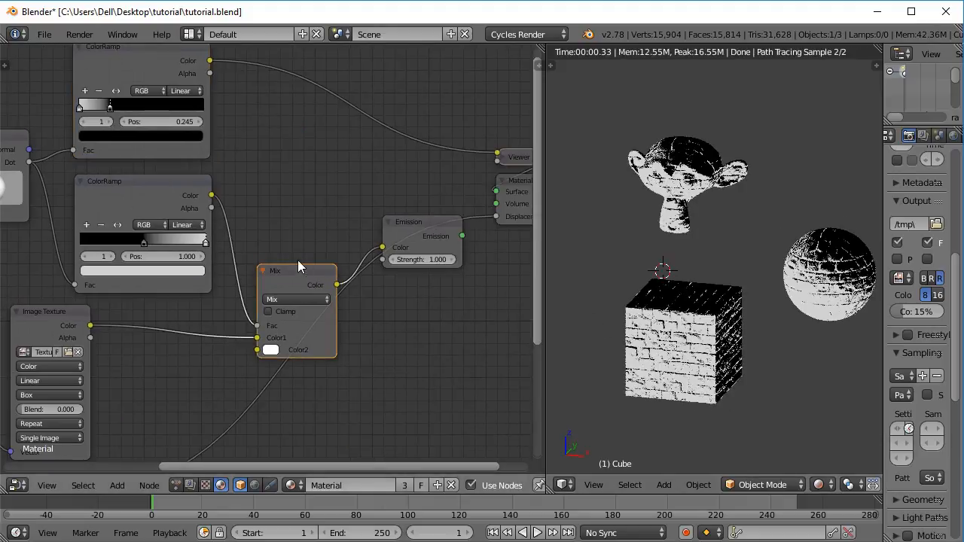
key(shift+d)
click(422, 250)
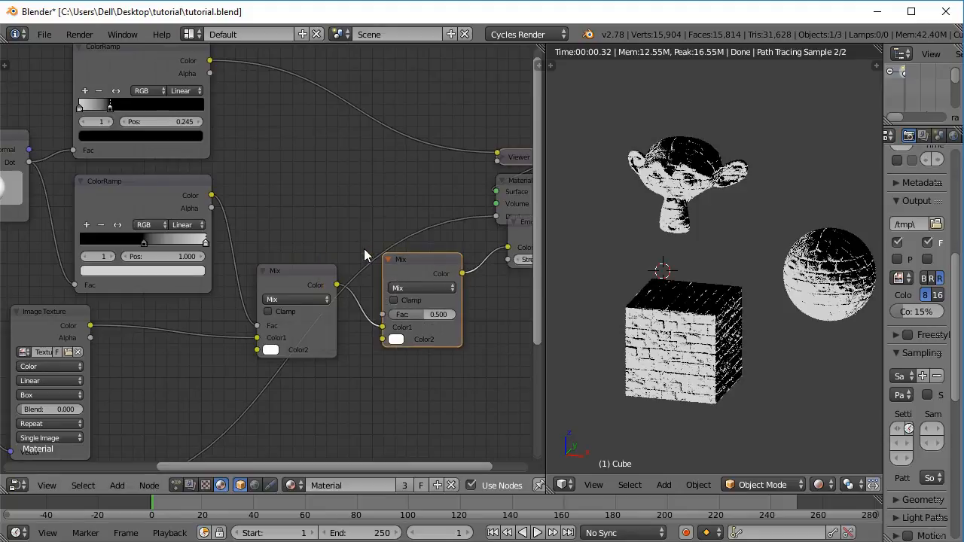
click(394, 339)
drag(481, 233, 490, 261)
Step: Link the upper ColorRamp's Color to the second Mix's Fac and route the Emission shader back to the Material Output
drag(211, 60, 382, 324)
middle_drag(457, 315, 355, 340)
ctrl+shift+click(443, 256)
drag(434, 202, 525, 300)
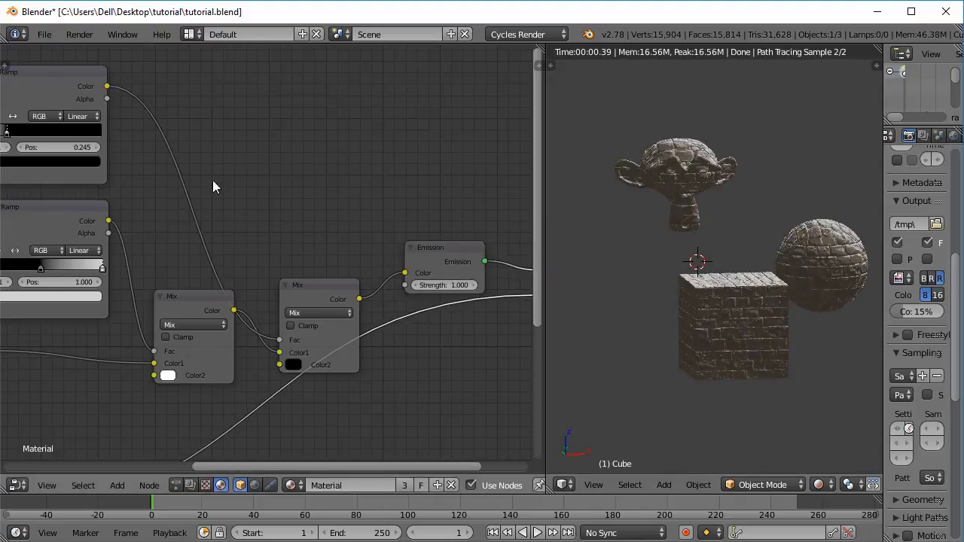
Step: Move the black stop to 0.168 on the upper ColorRamp and to 0.650 on the lower one
middle_drag(213, 185, 375, 220)
drag(167, 173, 158, 180)
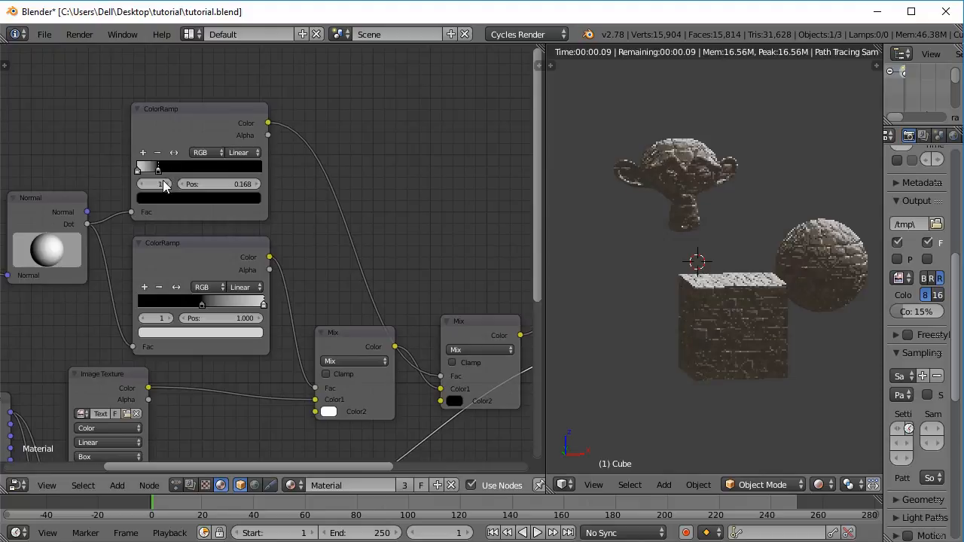
drag(201, 304, 220, 304)
Step: Darken the upper ColorRamp's light stop to grey 0.660 and inspect the bricks up close
click(138, 170)
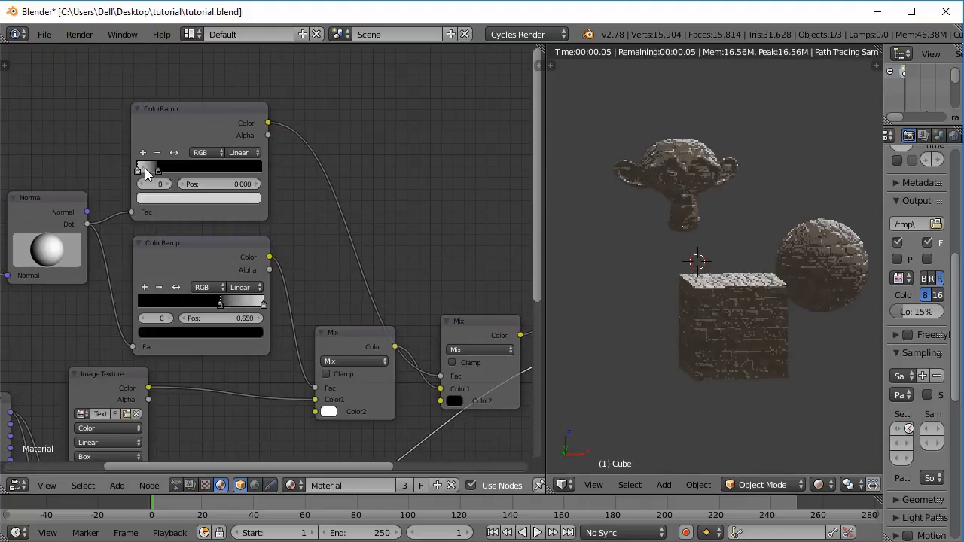
click(178, 198)
click(235, 46)
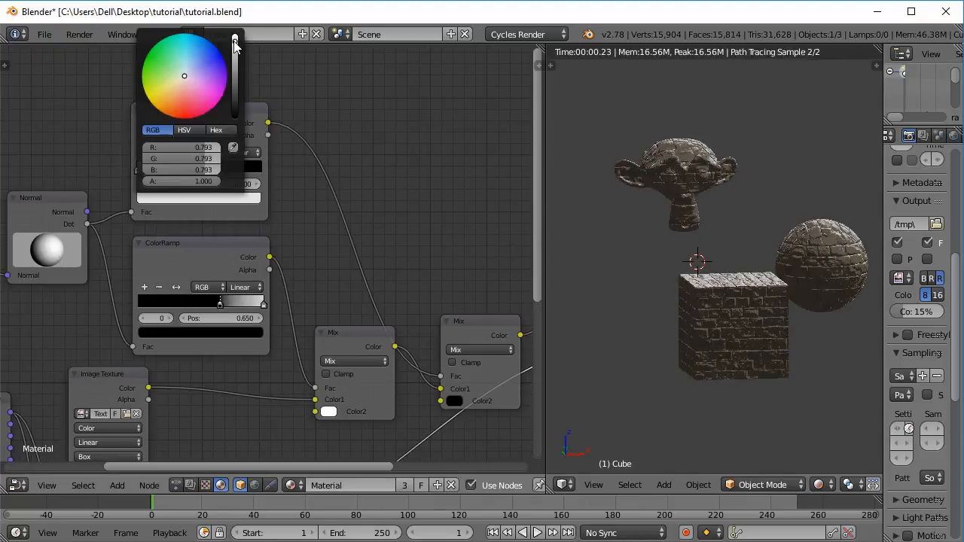
click(235, 48)
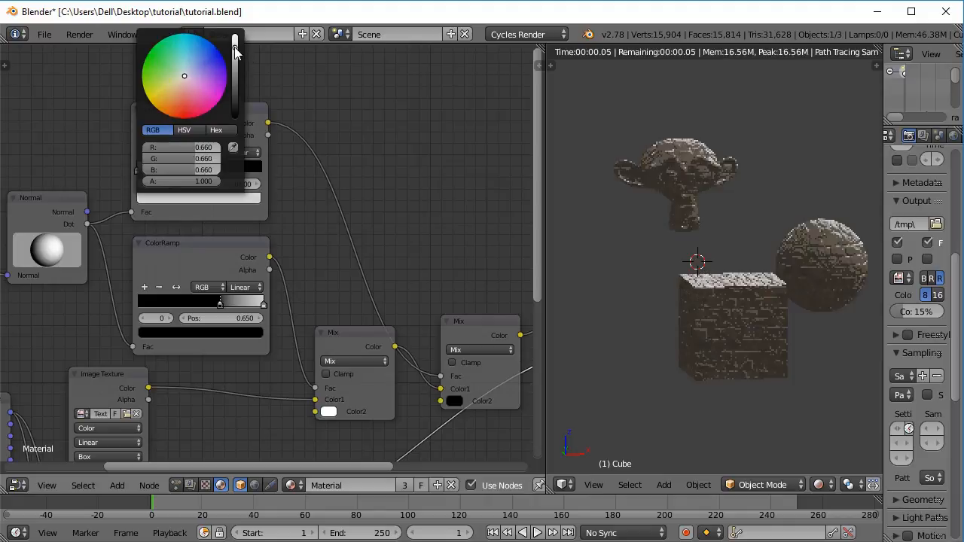
middle_drag(722, 283, 694, 320)
scroll(694, 320, up, 2)
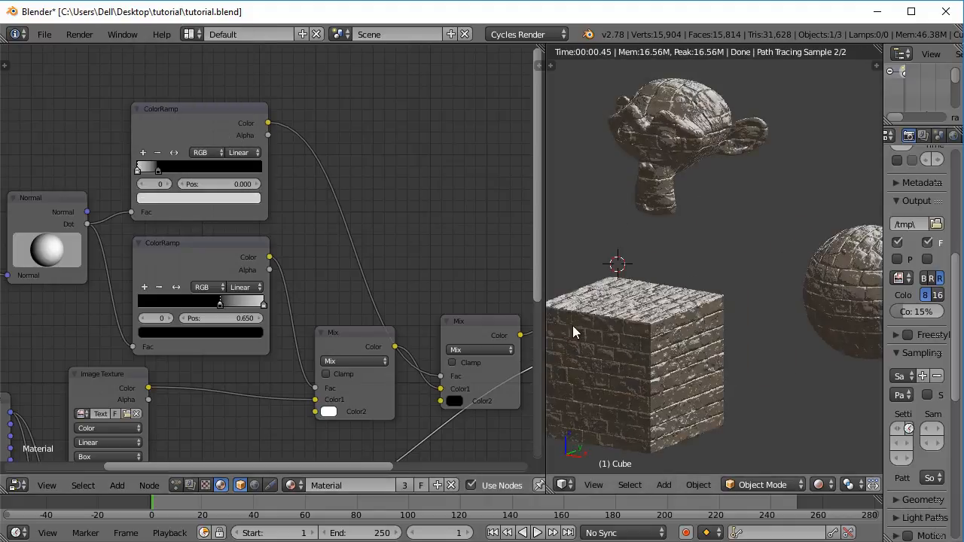
middle_drag(630, 320, 646, 314)
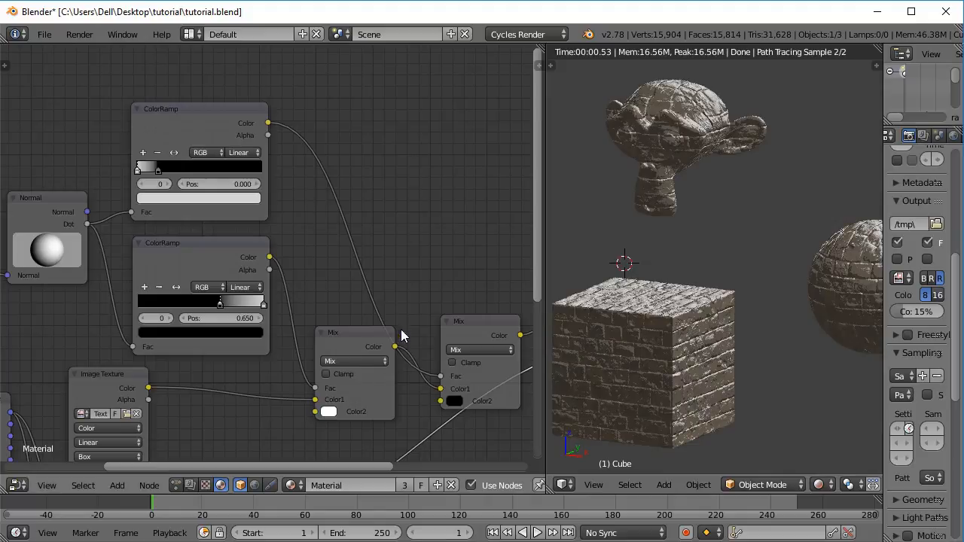
Step: Turn the Normal node's sphere to a new direction and check the shading on all three objects
middle_drag(235, 294, 343, 269)
drag(157, 221, 143, 248)
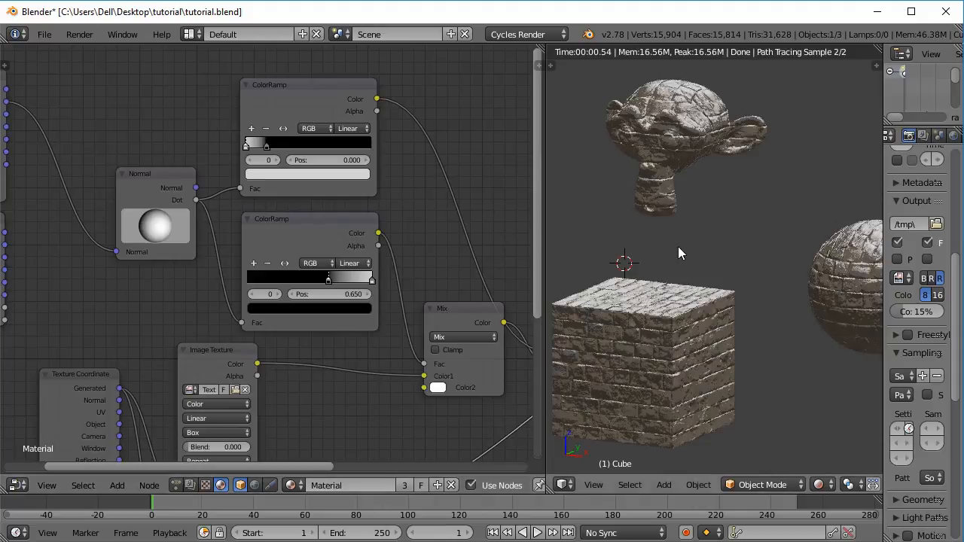
scroll(682, 341, down, 3)
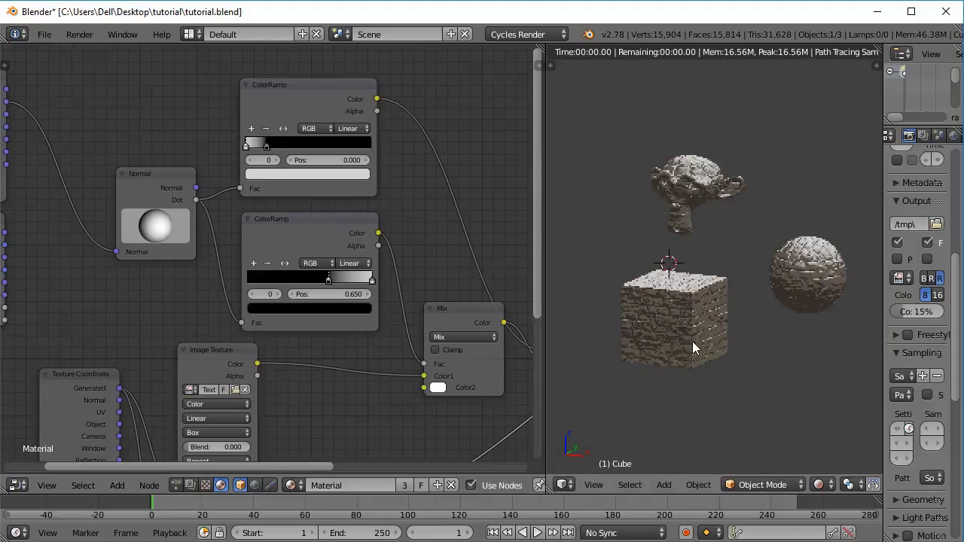
Step: View the objects from below, brighten the upper ColorRamp's light stop to 0.847, and select the lower ramp's light stop
middle_drag(692, 341, 481, 218)
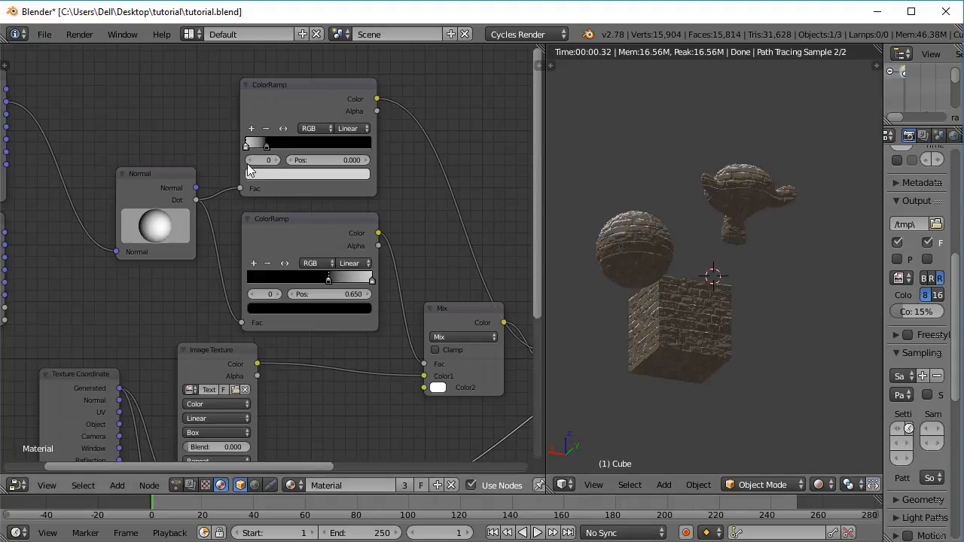
click(309, 173)
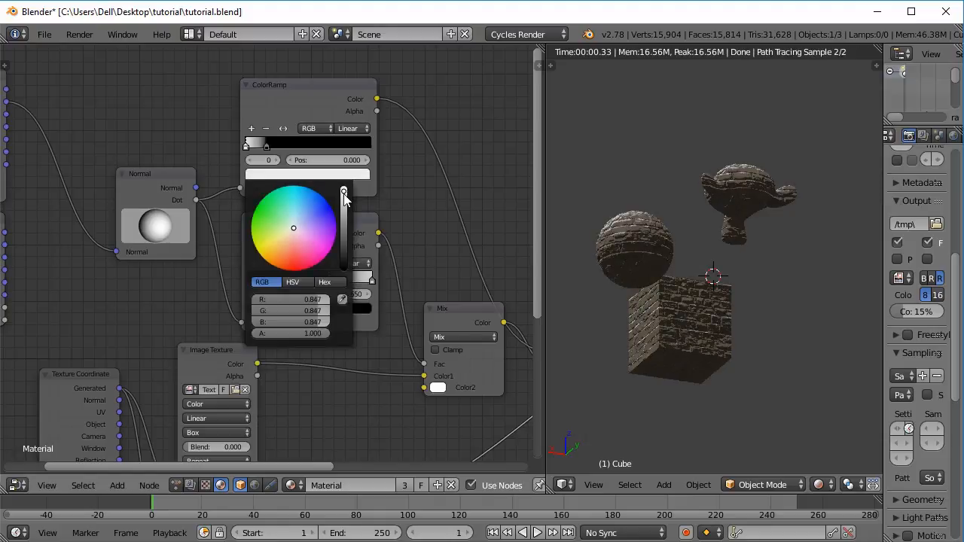
click(369, 280)
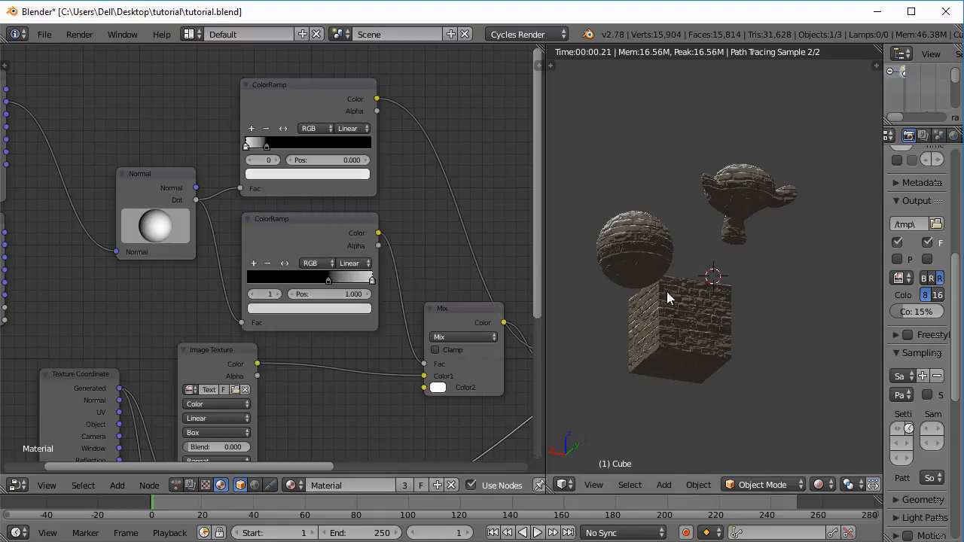
Step: Brighten the lower ColorRamp's light stop to grey 0.793 and inspect the shading on the three objects
click(342, 307)
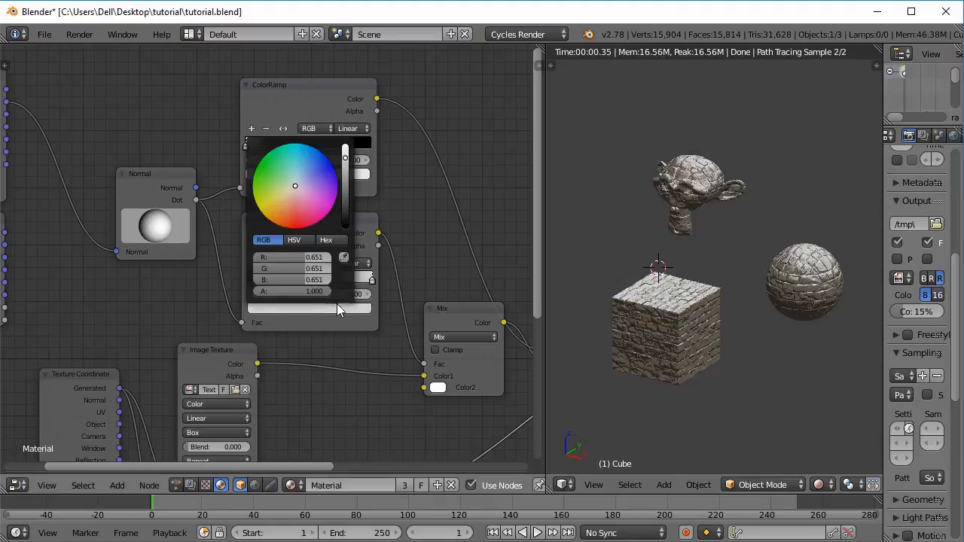
click(346, 156)
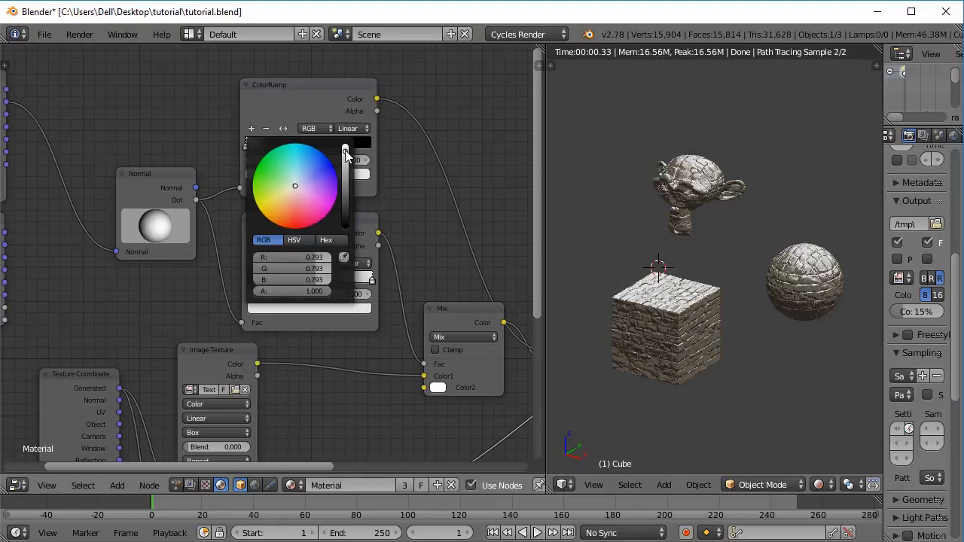
scroll(724, 298, up, 1)
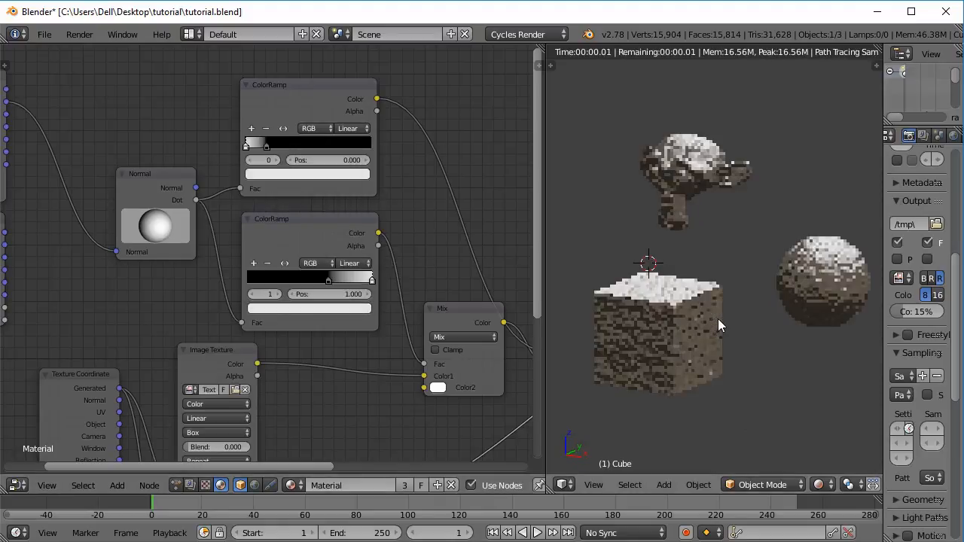
middle_drag(319, 409, 275, 352)
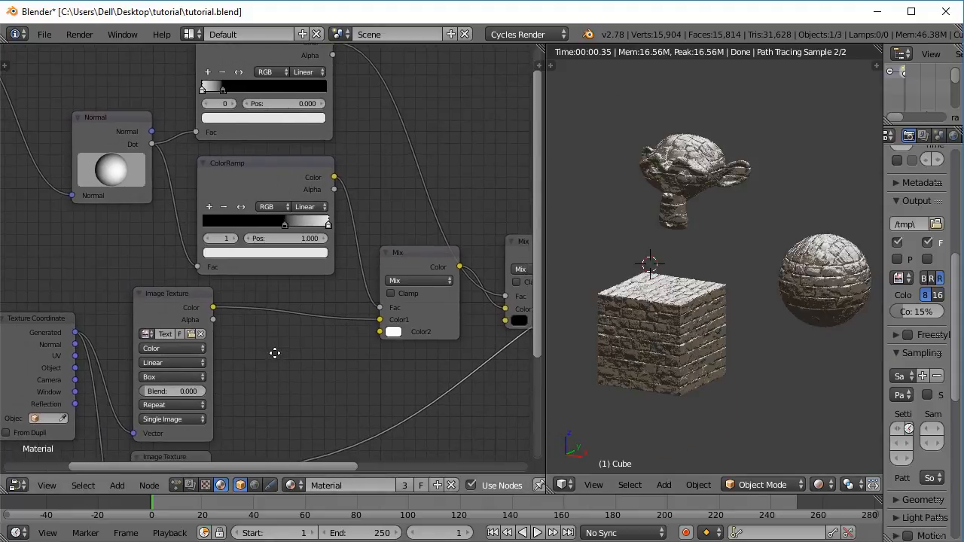
scroll(692, 352, up, 2)
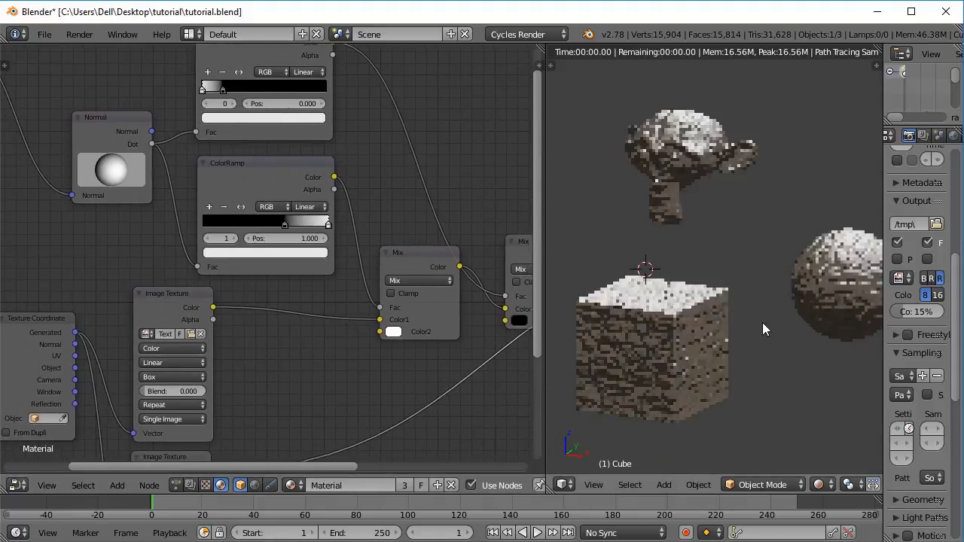
middle_drag(768, 323, 776, 330)
Step: Move the Texture Coordinate and Geometry nodes farther from the Normal node and nudge the Normal node slightly upward
scroll(331, 329, down, 3)
middle_drag(159, 349, 366, 426)
scroll(246, 327, up, 4)
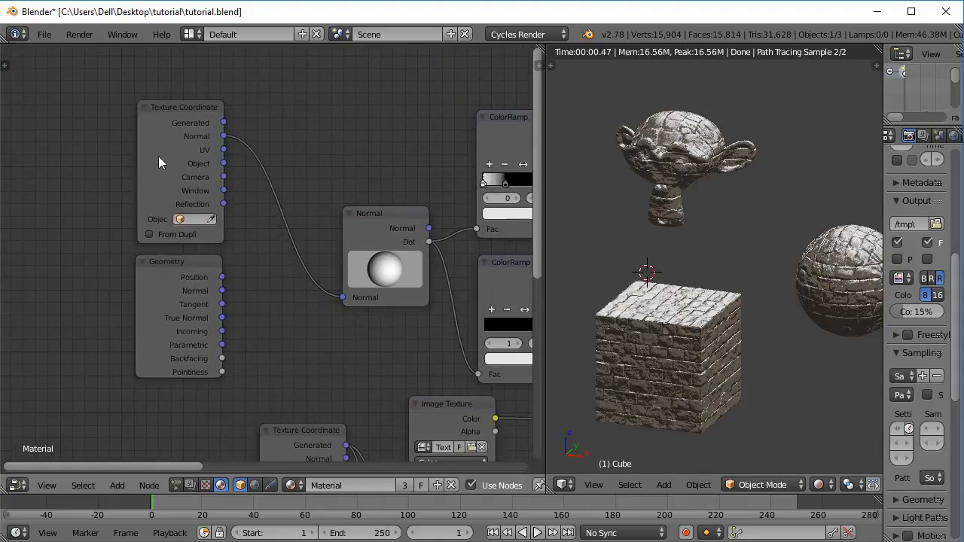
drag(158, 155, 120, 153)
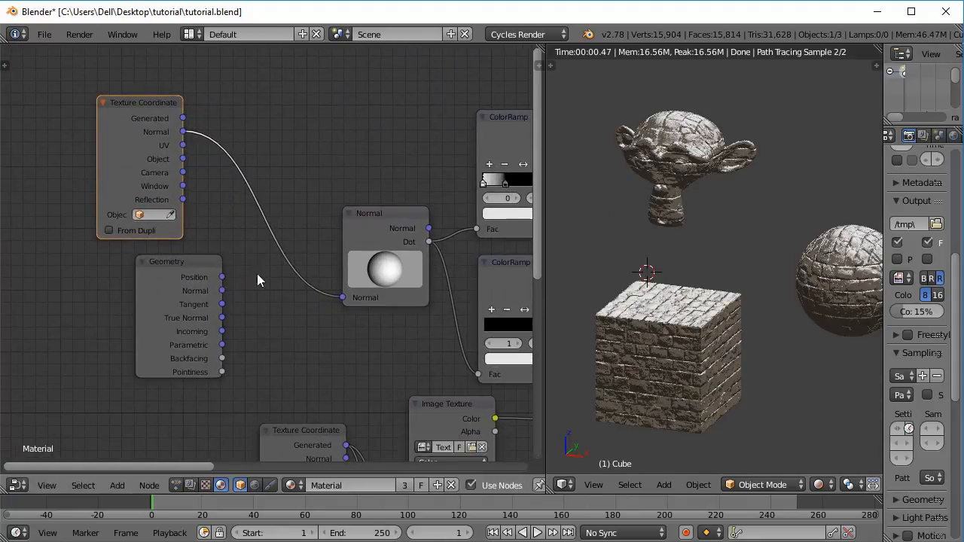
drag(162, 293, 124, 300)
drag(370, 250, 380, 241)
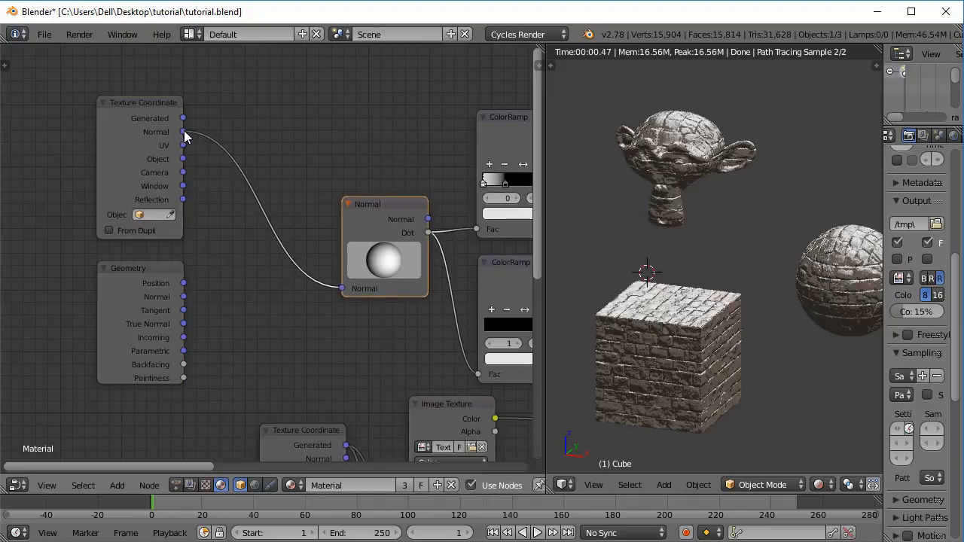
Step: Try rotating the sphere object freely to see how its lighting behaves with Texture Coordinate normals, cancelling each rotation
drag(184, 132, 225, 108)
shift+middle_drag(747, 318, 676, 304)
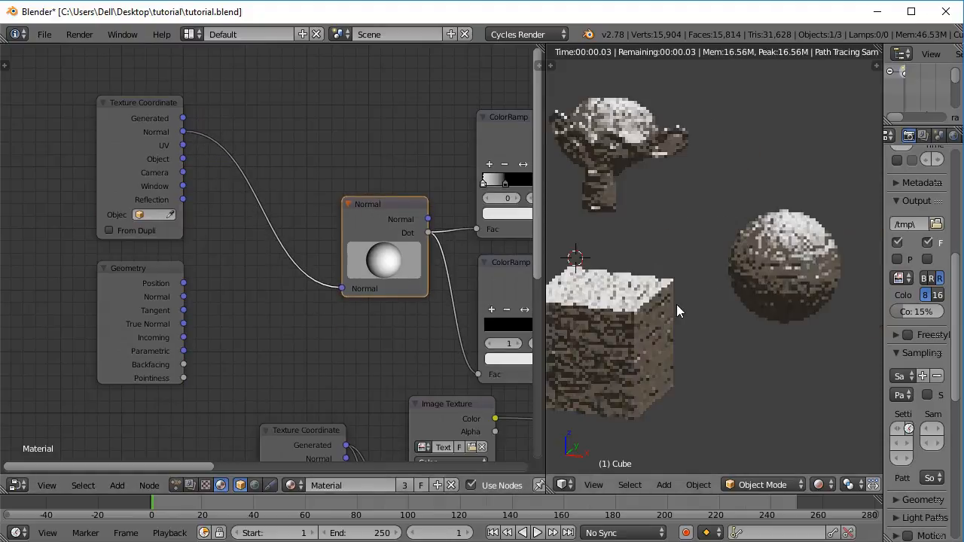
right_click(772, 257)
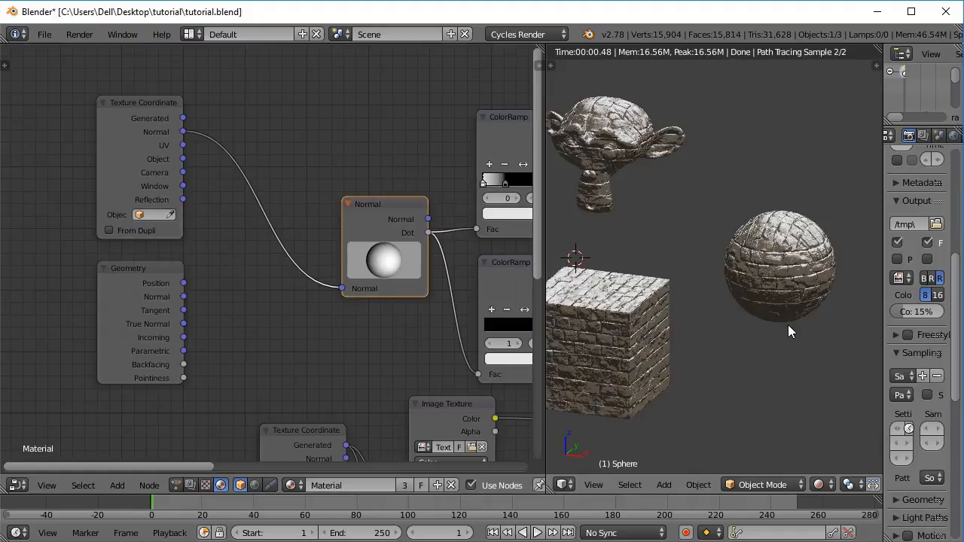
key(r)
key(r)
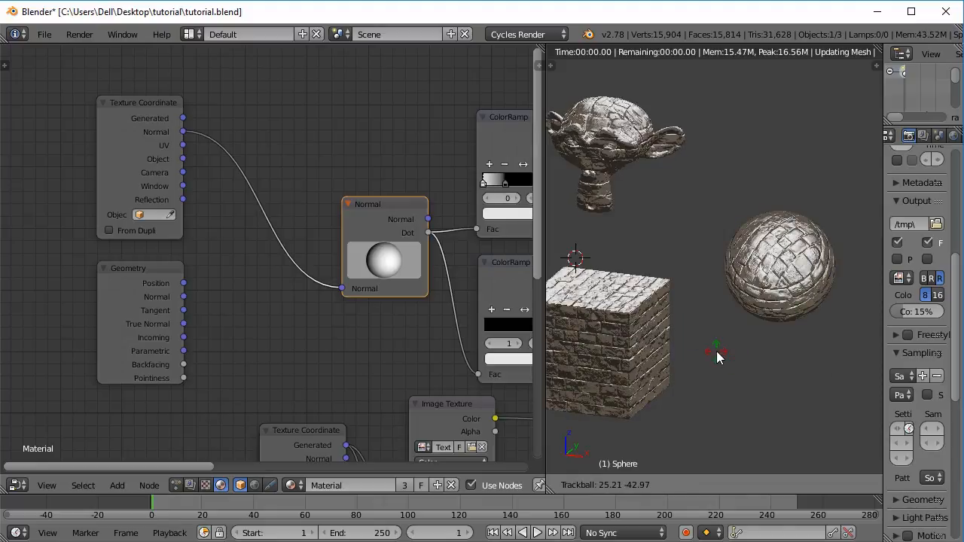
right_click(717, 357)
drag(183, 132, 226, 113)
key(r)
key(r)
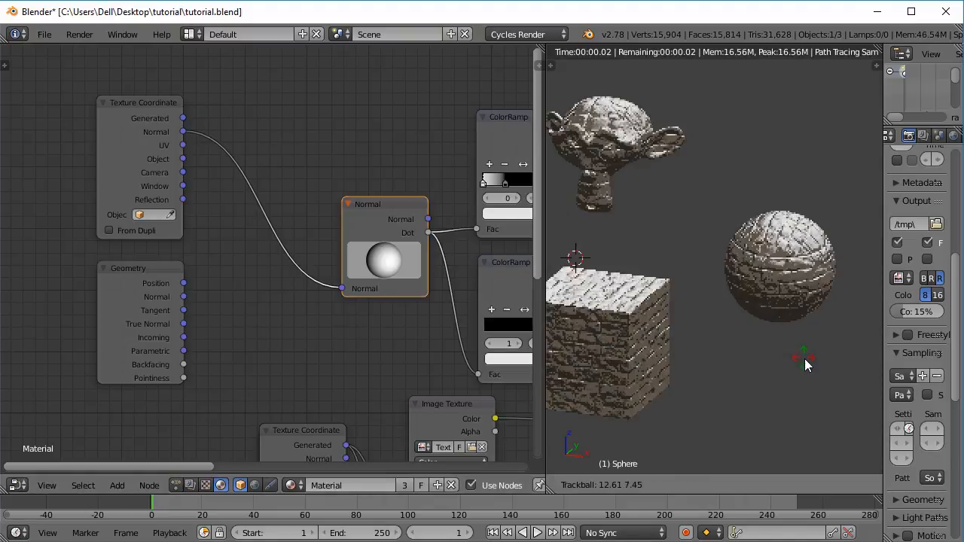
right_click(809, 366)
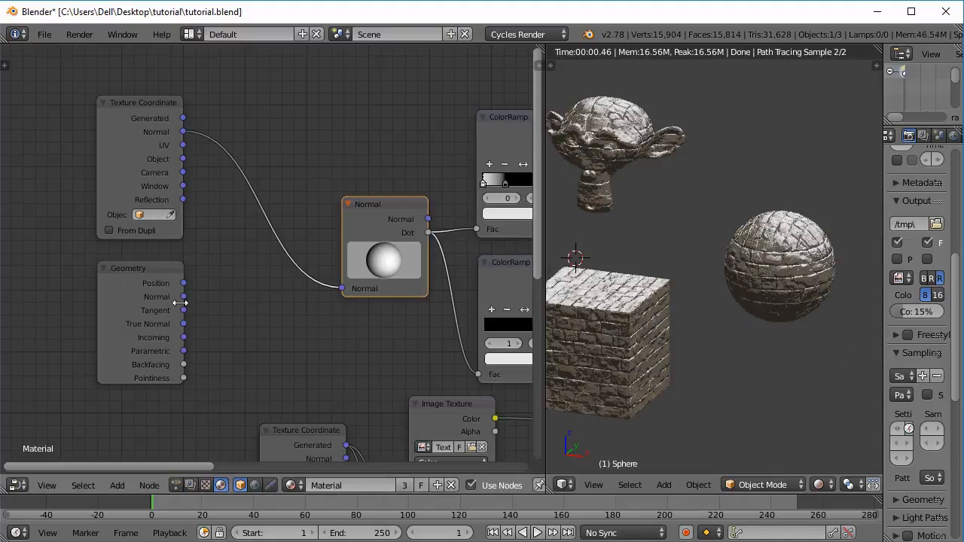
Step: Connect the Geometry node's Normal output to the Normal node and test the lighting by freely rotating the sphere object
drag(180, 302, 342, 288)
key(r)
key(r)
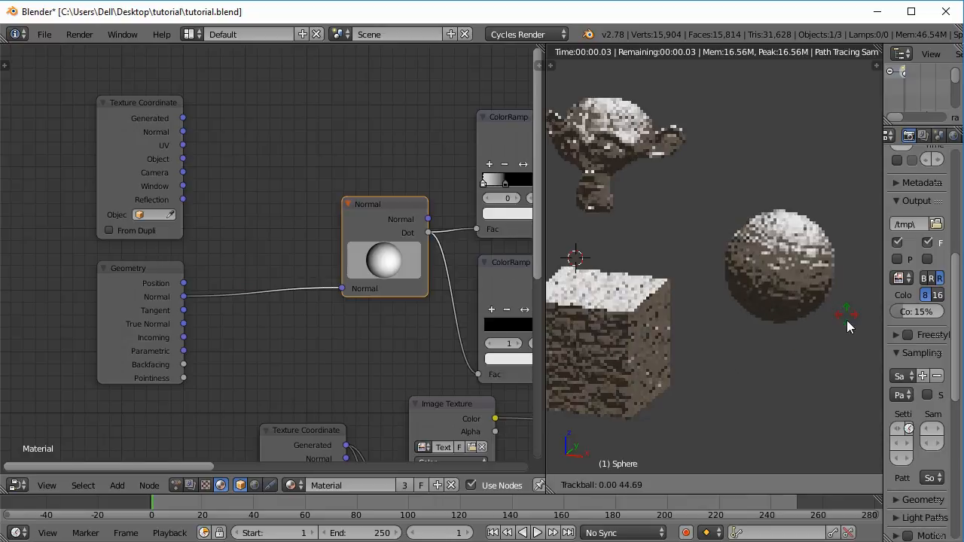
click(724, 331)
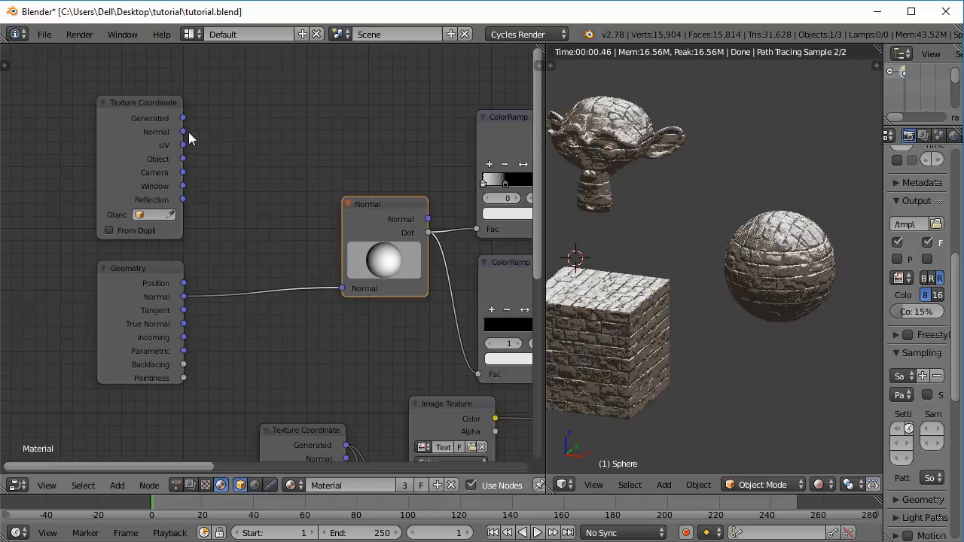
Step: Delete the unused Texture Coordinate node above the Geometry node and move the Geometry node up into its place
right_click(135, 129)
key(x)
middle_drag(247, 264, 219, 220)
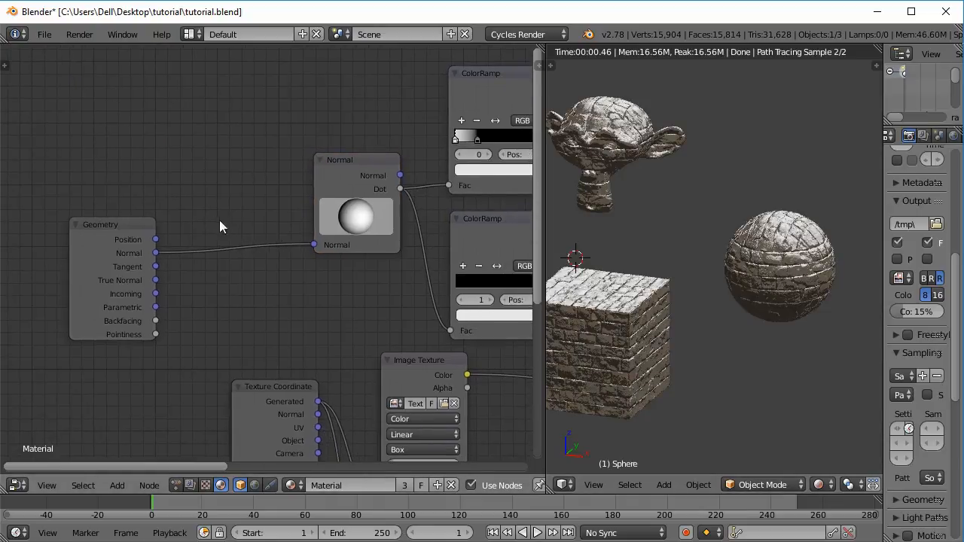
right_drag(108, 248, 88, 158)
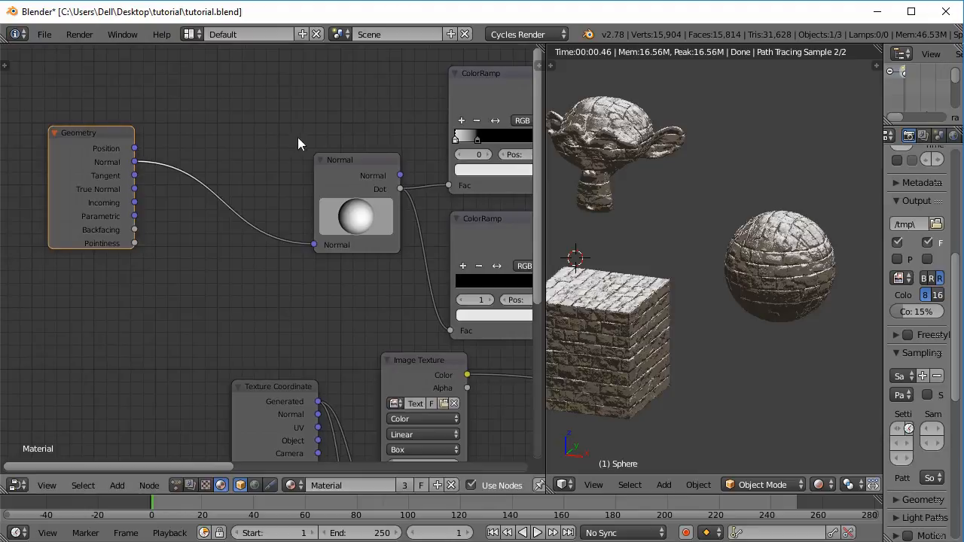
Step: Try rotating the Suzanne monkey head freely to check its lighting with Geometry normals
right_click(617, 155)
key(r)
key(r)
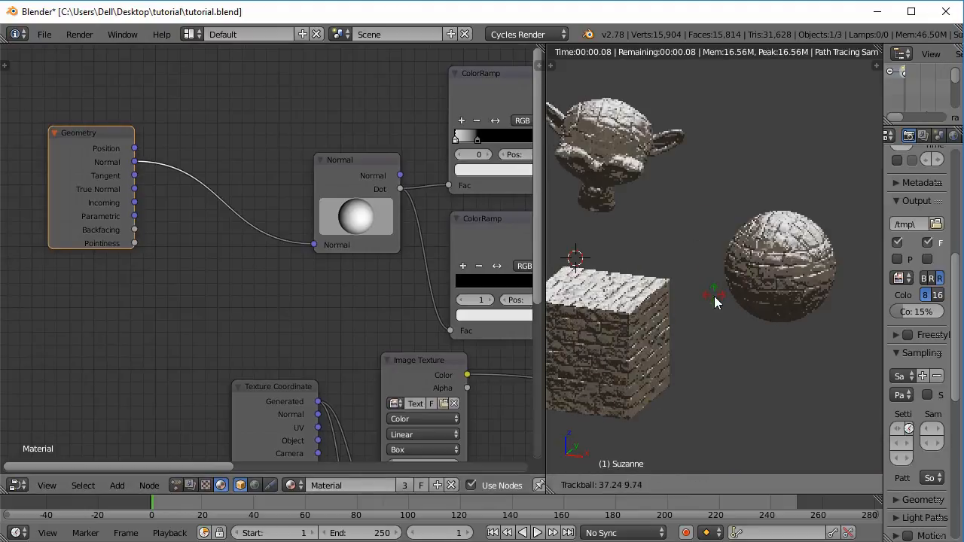
click(715, 225)
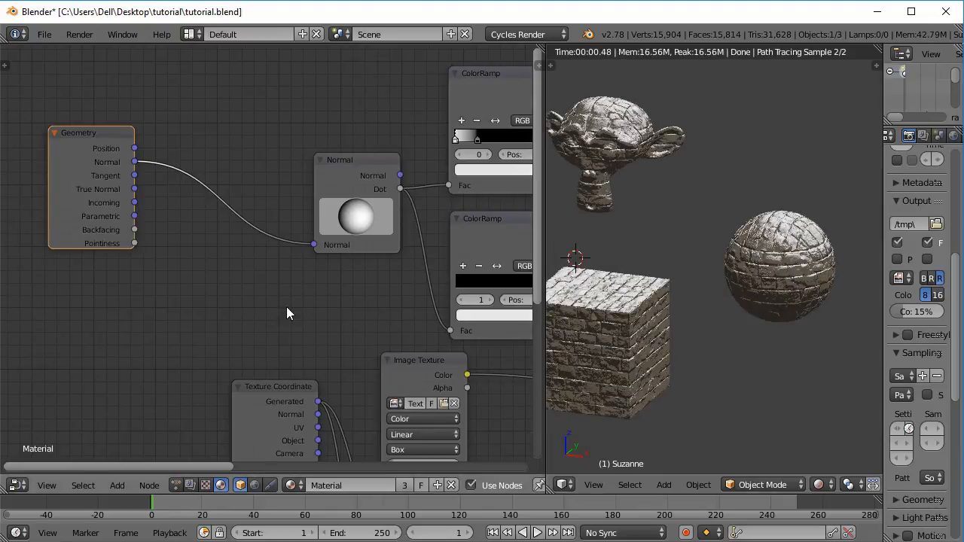
Step: Check the objects from the top view and turn the Normal node's sphere so its bright side faces downward
middle_drag(286, 306, 310, 315)
middle_drag(636, 279, 697, 299)
key(KP_7)
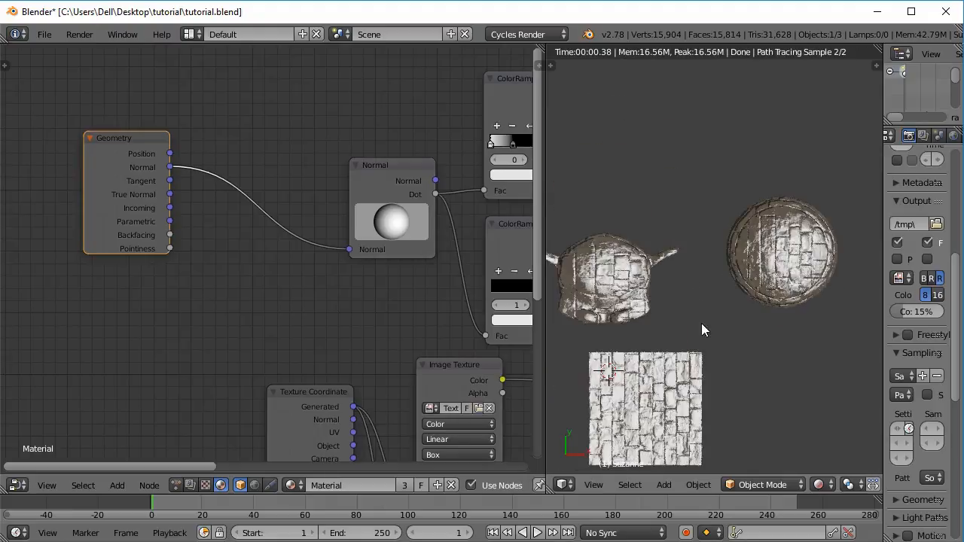
mouse_move(388, 220)
mouse_down()
mouse_move(404, 226)
mouse_move(406, 248)
mouse_move(397, 242)
mouse_up()
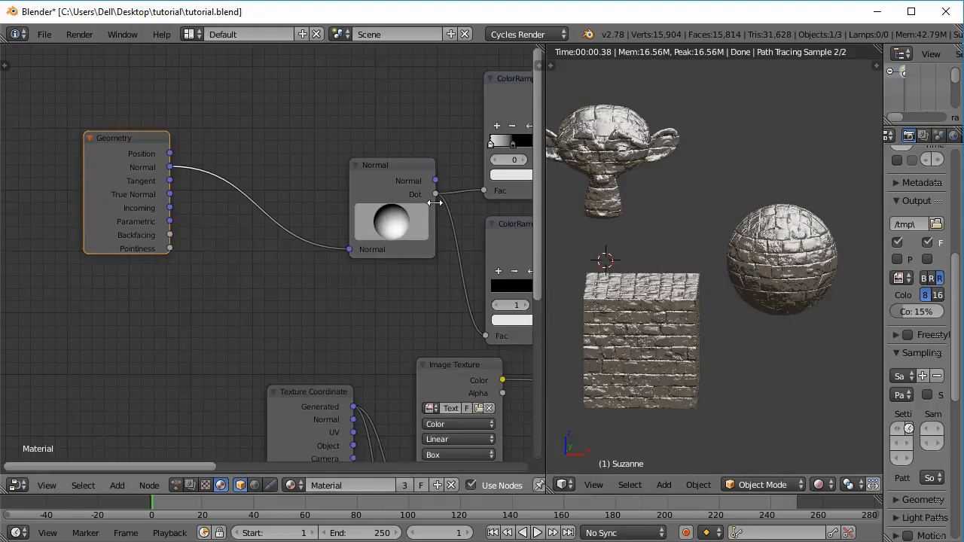
Step: Insert a Mapping node on the link between the Geometry node's Normal output and the Normal node
middle_drag(348, 266, 381, 281)
drag(194, 210, 135, 192)
key(shift+a)
mouse_move(236, 136)
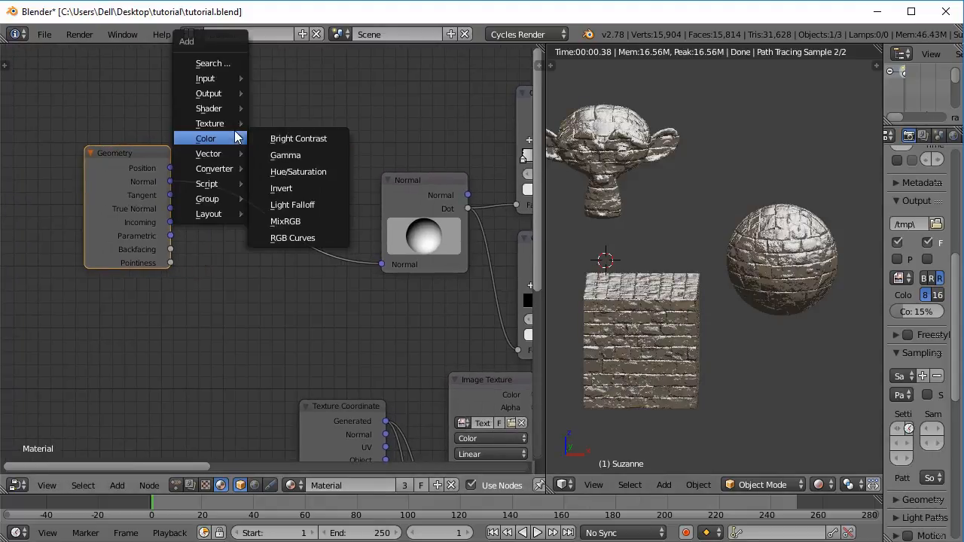
mouse_move(223, 154)
click(290, 170)
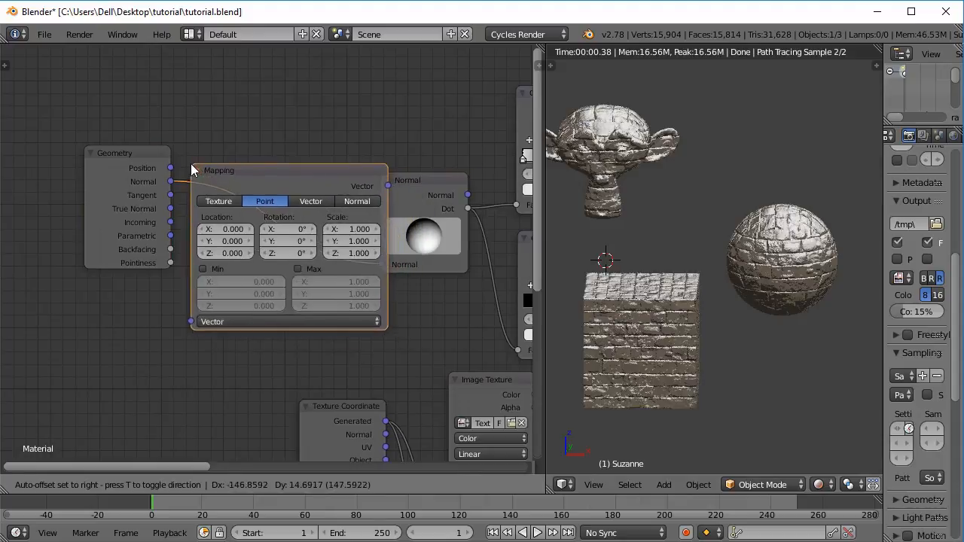
click(220, 171)
Step: Try an X rotation of 90° in the Mapping node, and change it to -90°
middle_drag(348, 237, 282, 191)
click(259, 184)
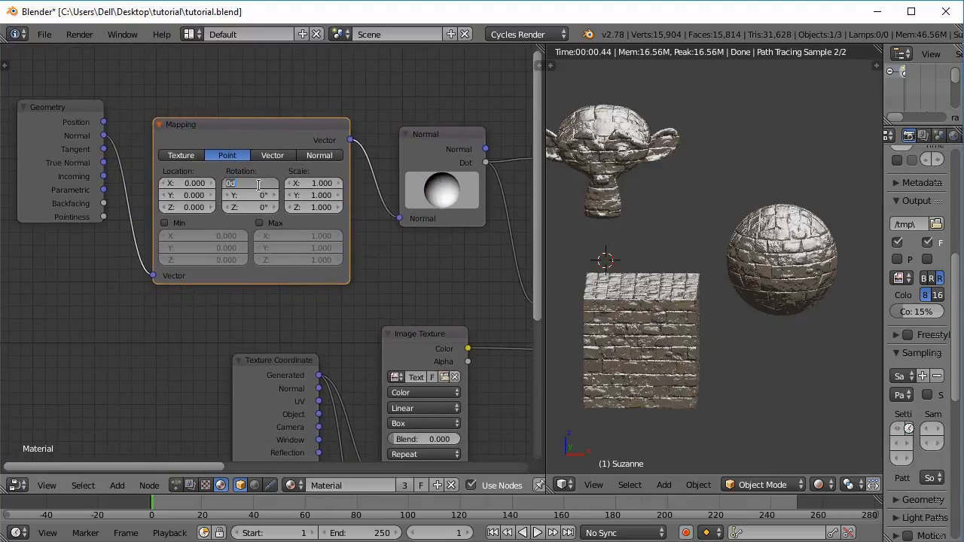
text(90)
key(Return)
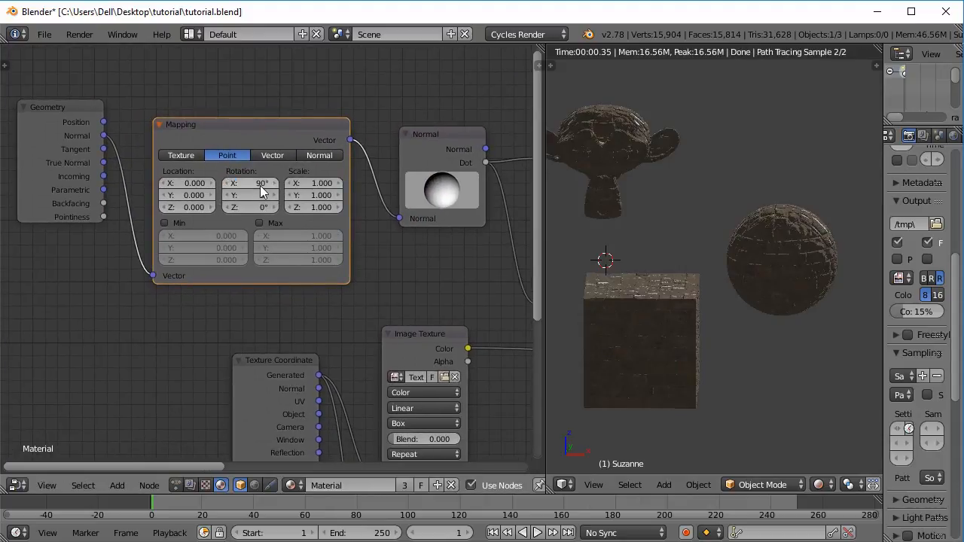
click(242, 184)
text(-90)
key(Return)
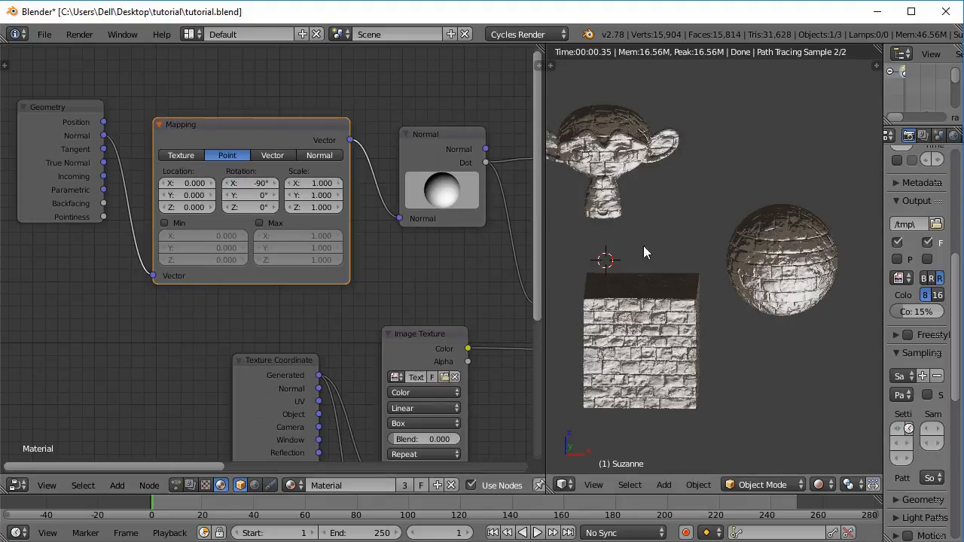
Step: Turn the Normal node's sphere from the front view until its bright side faces upward, and check the shading at an angle
middle_drag(476, 292, 454, 284)
key(KP_1)
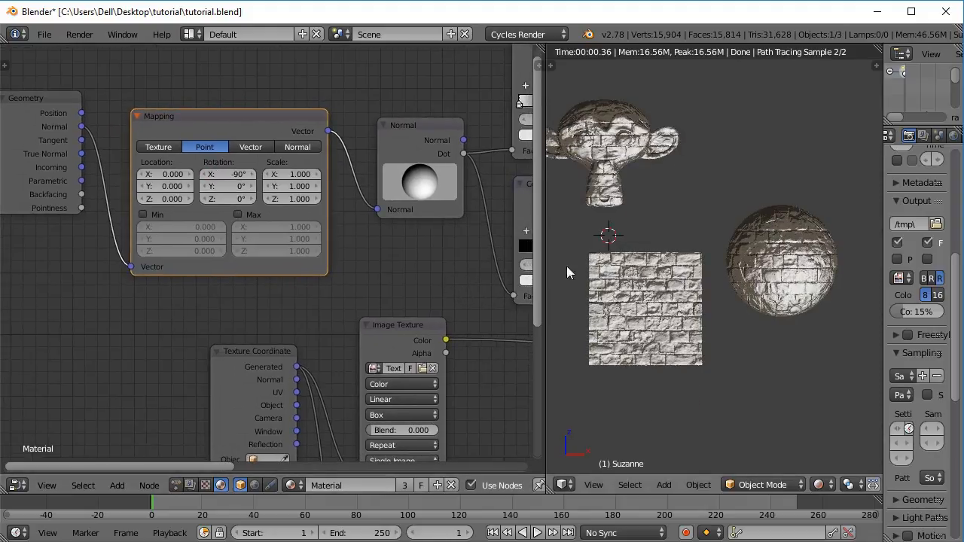
mouse_move(423, 184)
mouse_down()
mouse_move(398, 173)
mouse_move(421, 185)
mouse_move(435, 228)
mouse_move(350, 232)
mouse_up()
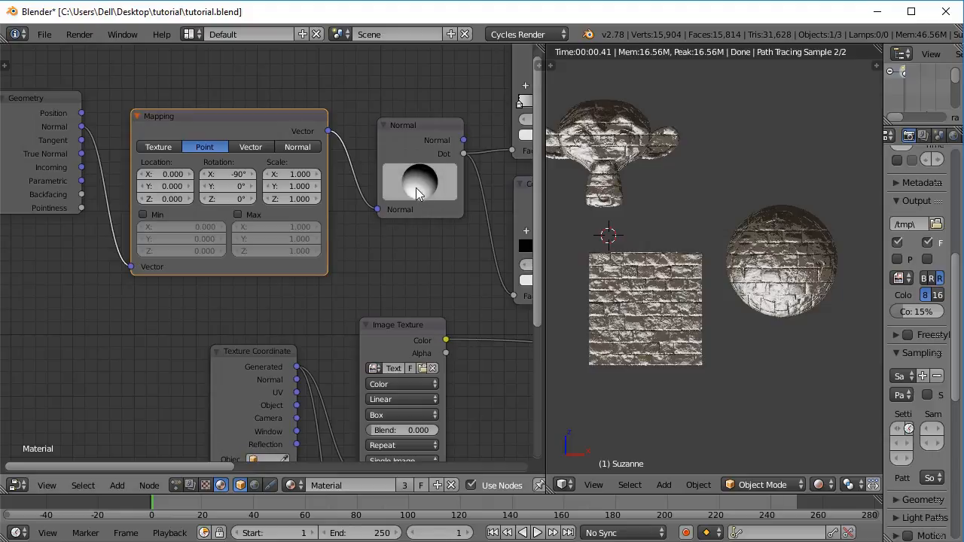
drag(415, 187, 421, 126)
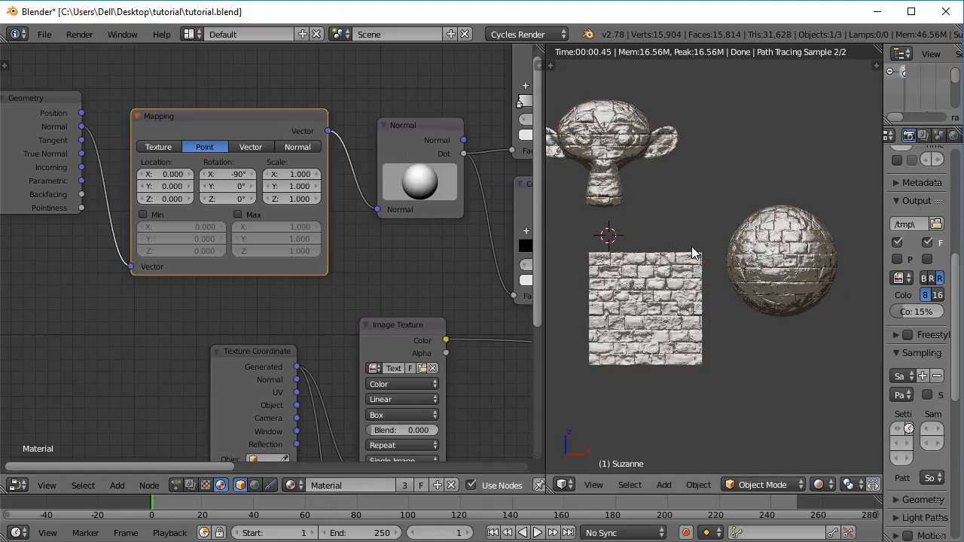
middle_drag(765, 288, 653, 216)
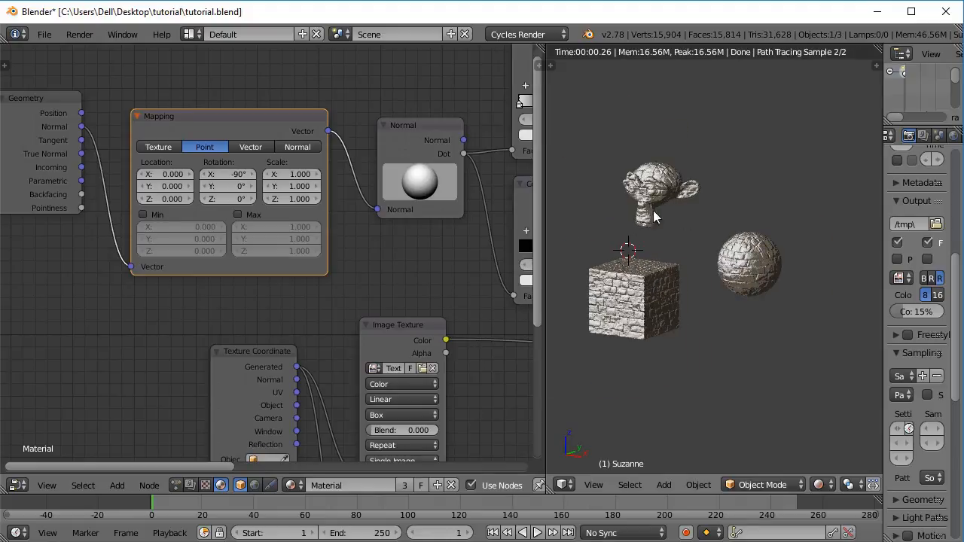
Step: Delete the Mapping node and reconnect the Geometry node's Normal output directly to the Normal node's input
middle_drag(337, 241, 389, 271)
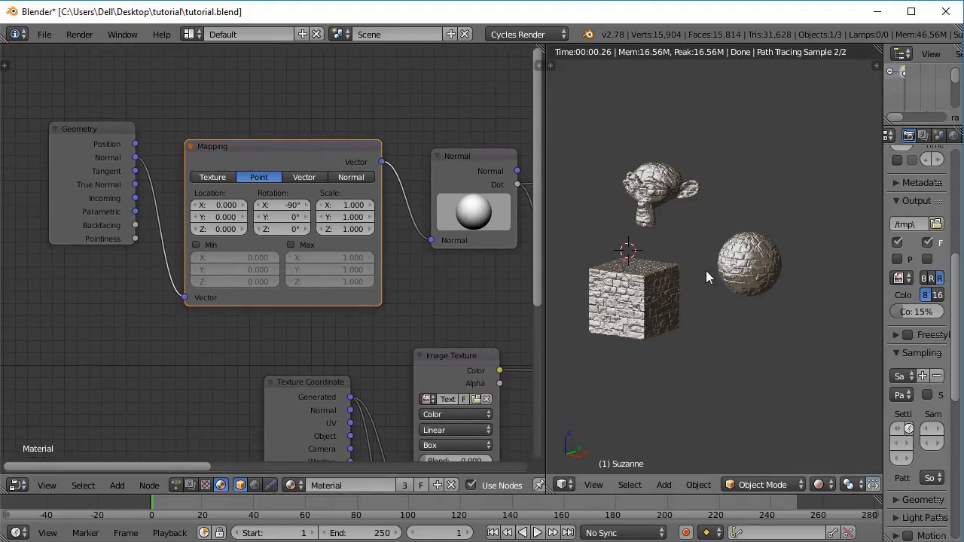
drag(104, 192, 54, 200)
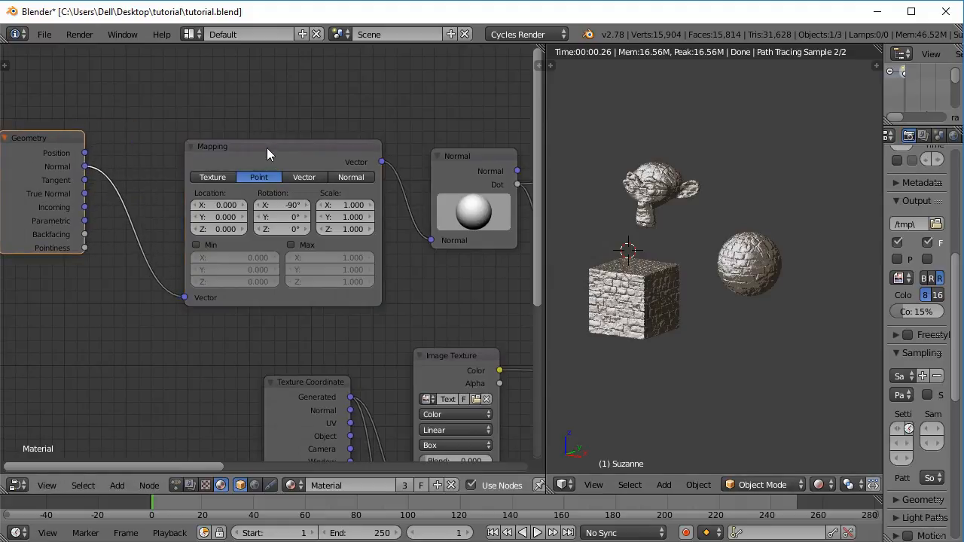
key(x)
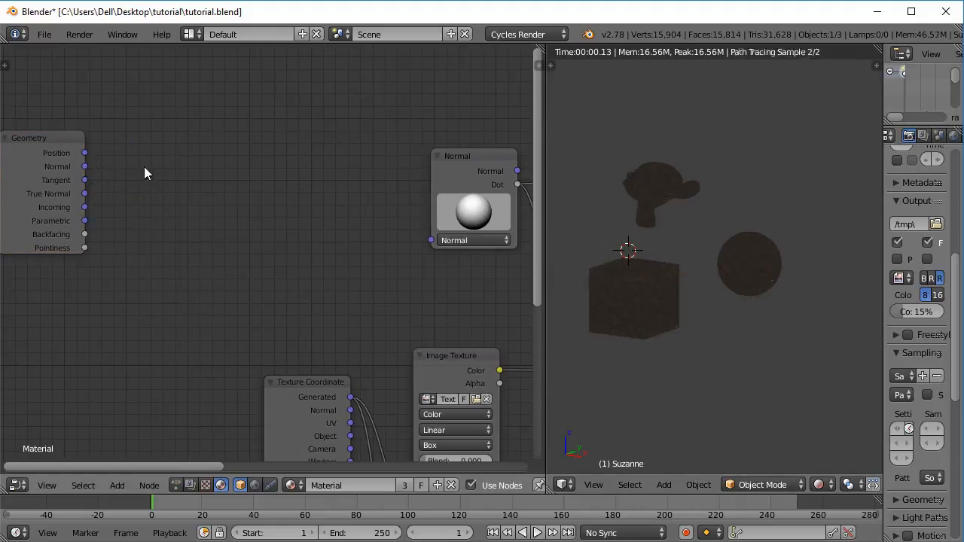
drag(85, 167, 426, 235)
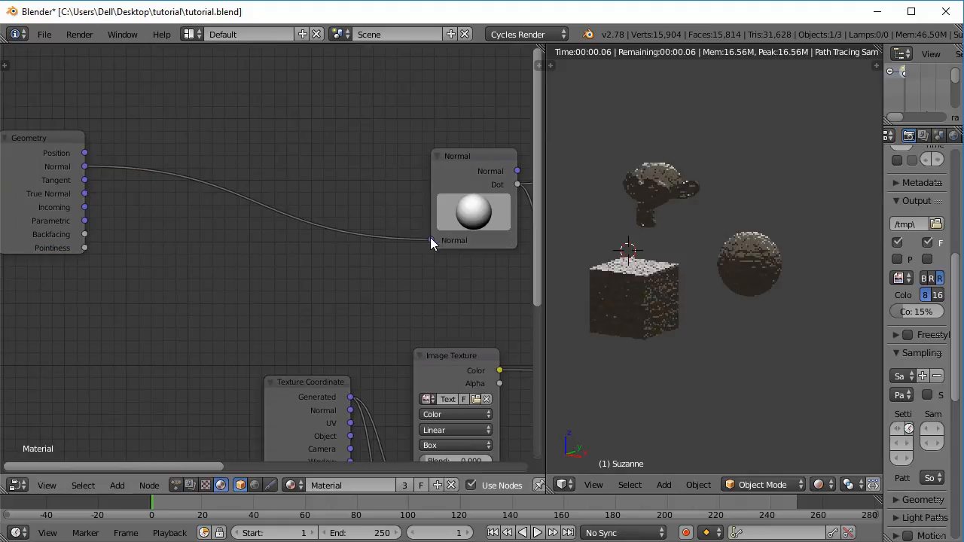
middle_drag(293, 113, 298, 146)
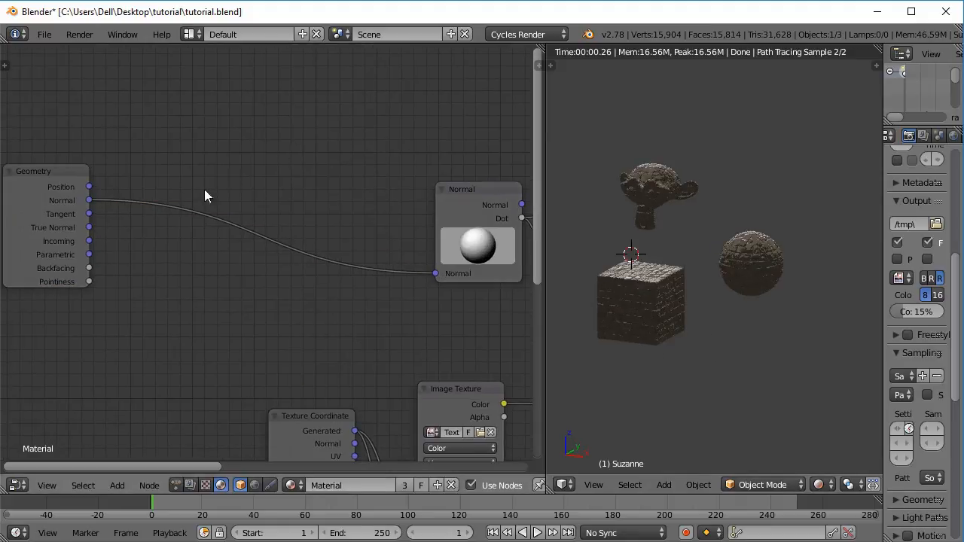
Step: Try a free trackball rotation of the Suzanne head to check how its shading reacts from a side angle
drag(89, 200, 162, 148)
middle_drag(750, 333, 701, 269)
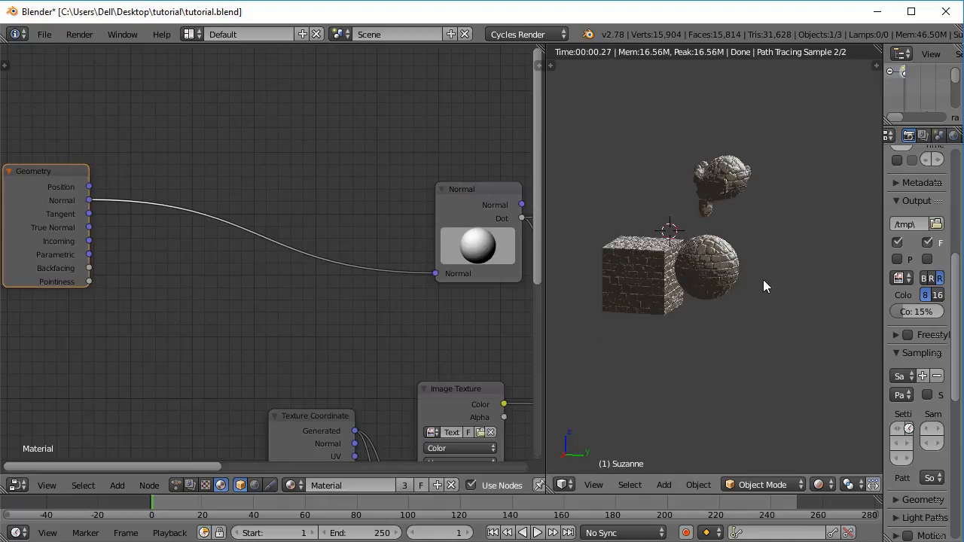
key(r)
key(r)
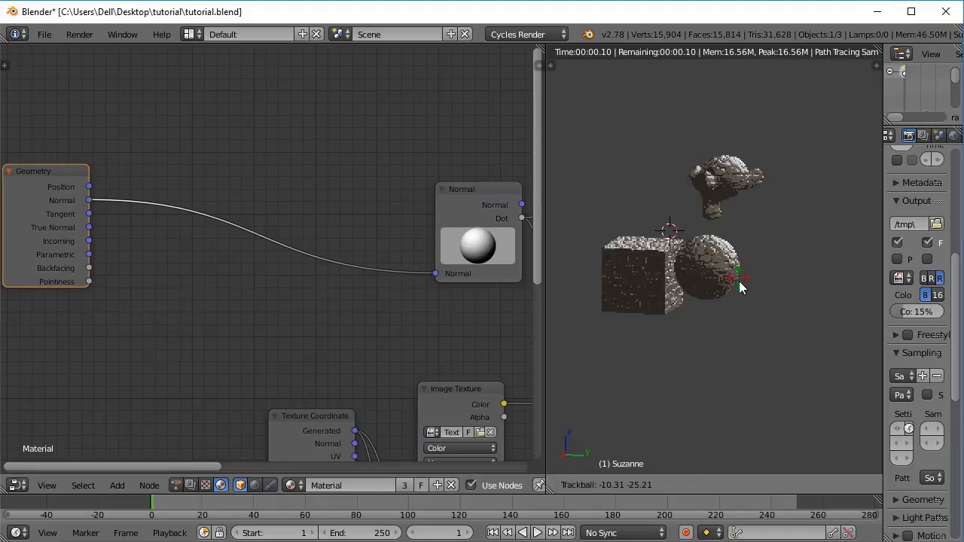
click(784, 289)
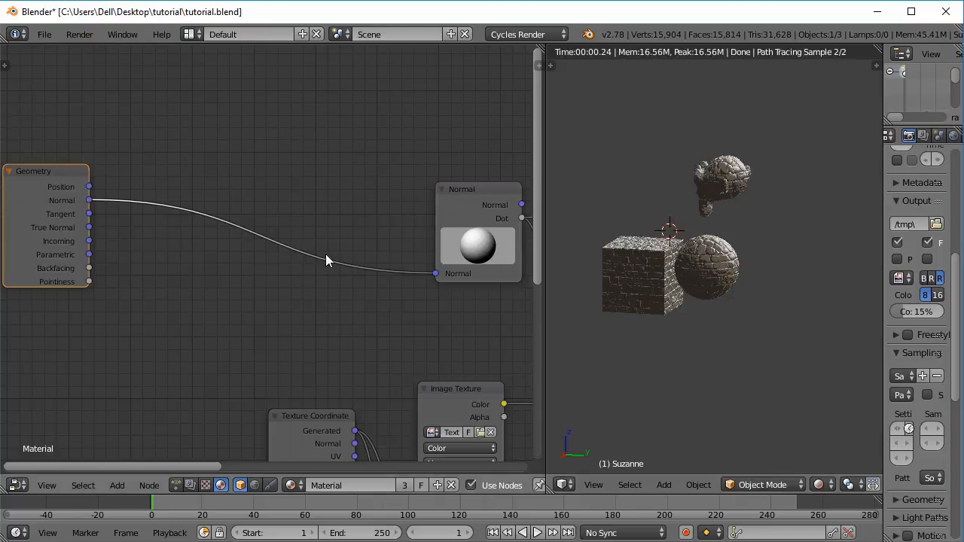
Step: Insert a Vector Transform node on the link between the Geometry node's Normal output and the Normal node
middle_drag(381, 331, 404, 346)
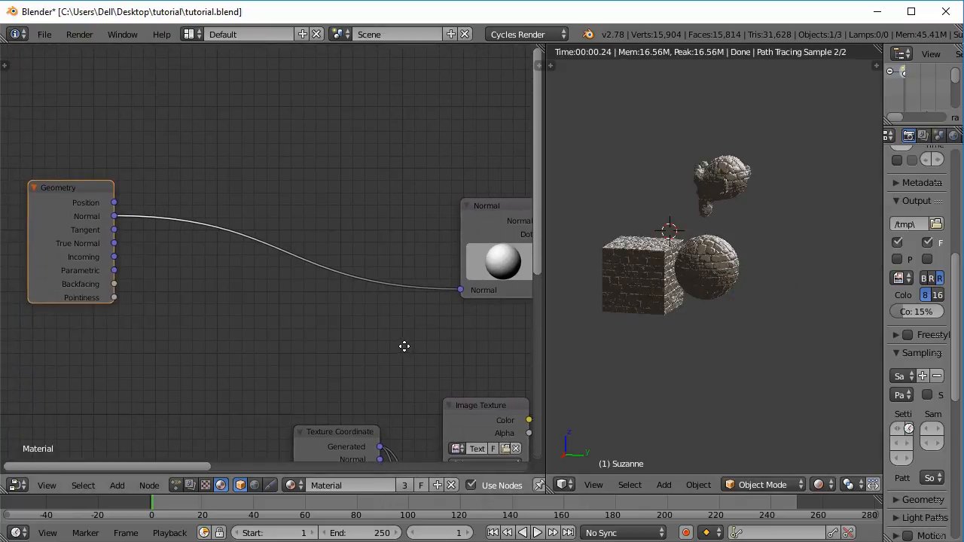
key(shift+a)
mouse_move(235, 124)
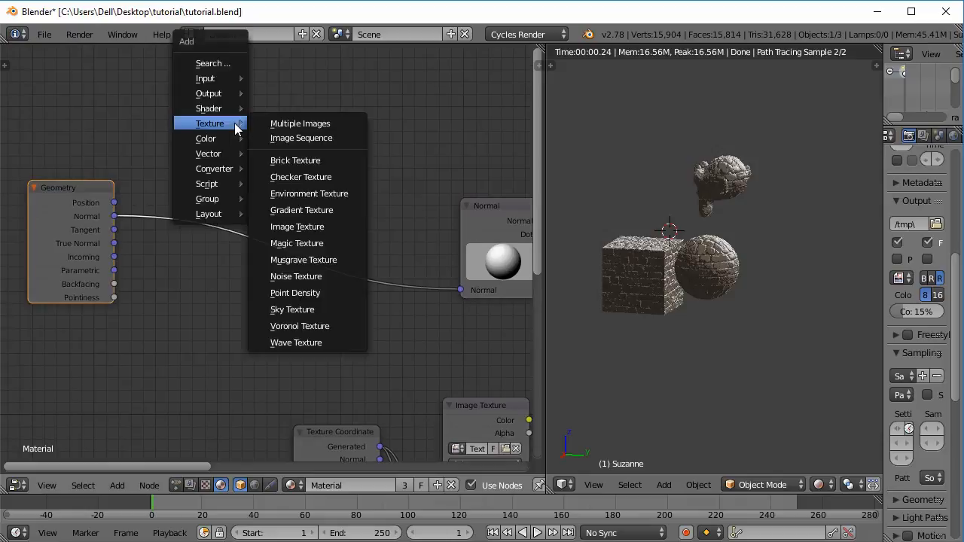
mouse_move(231, 154)
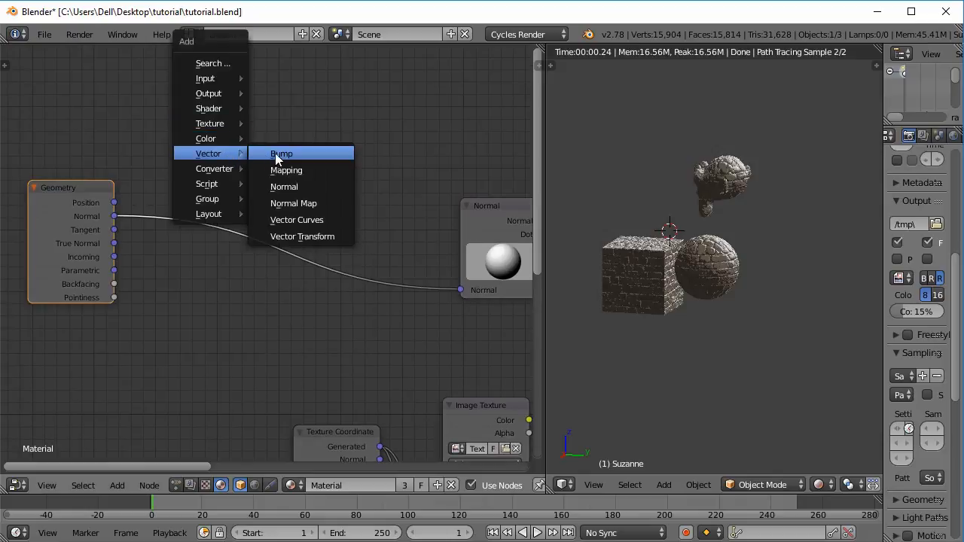
click(293, 233)
click(189, 160)
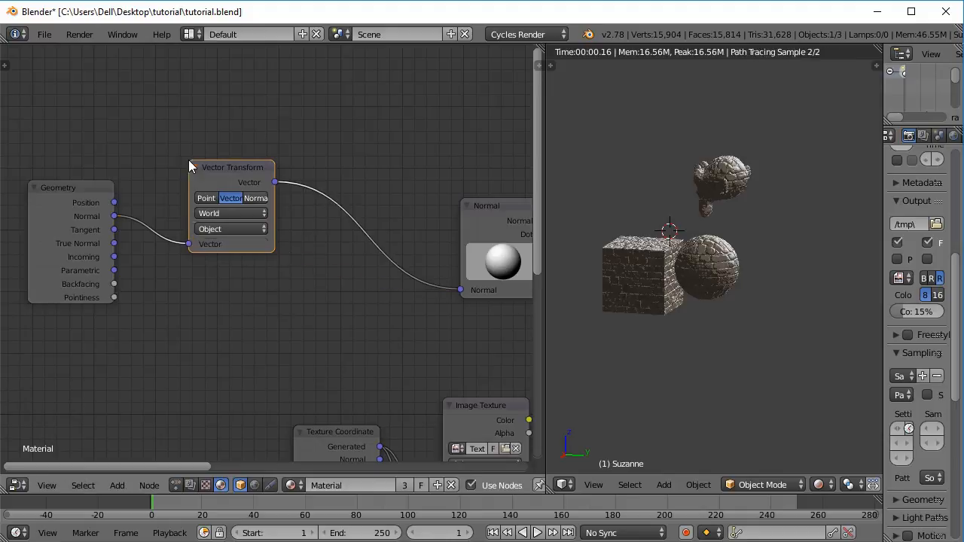
Step: Set the Vector Transform node to convert a vector from World to Camera space
click(230, 213)
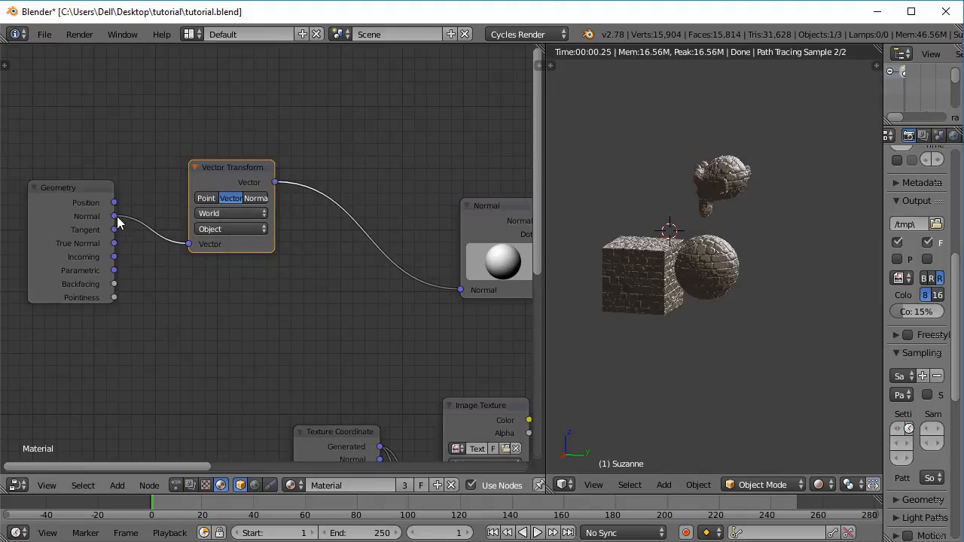
drag(115, 216, 146, 200)
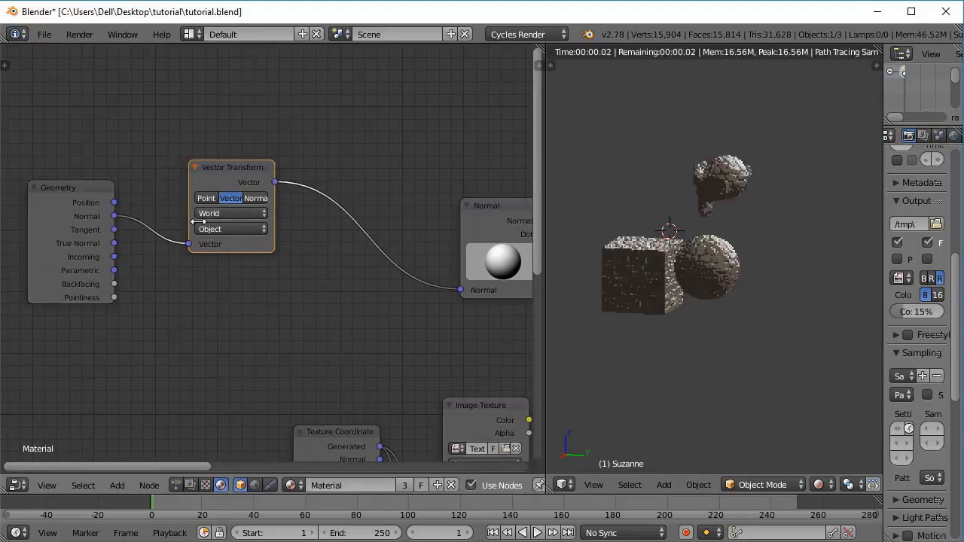
click(220, 213)
click(224, 200)
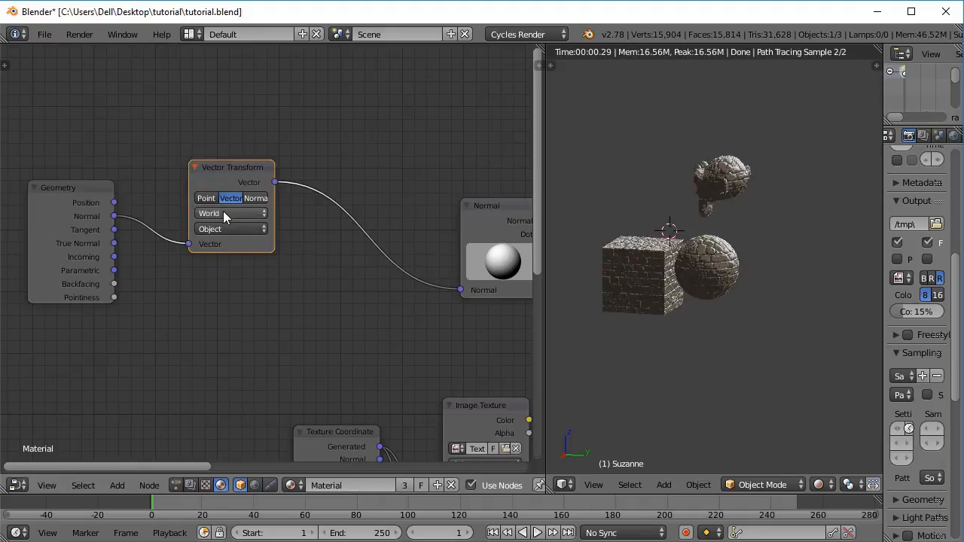
click(219, 229)
click(218, 201)
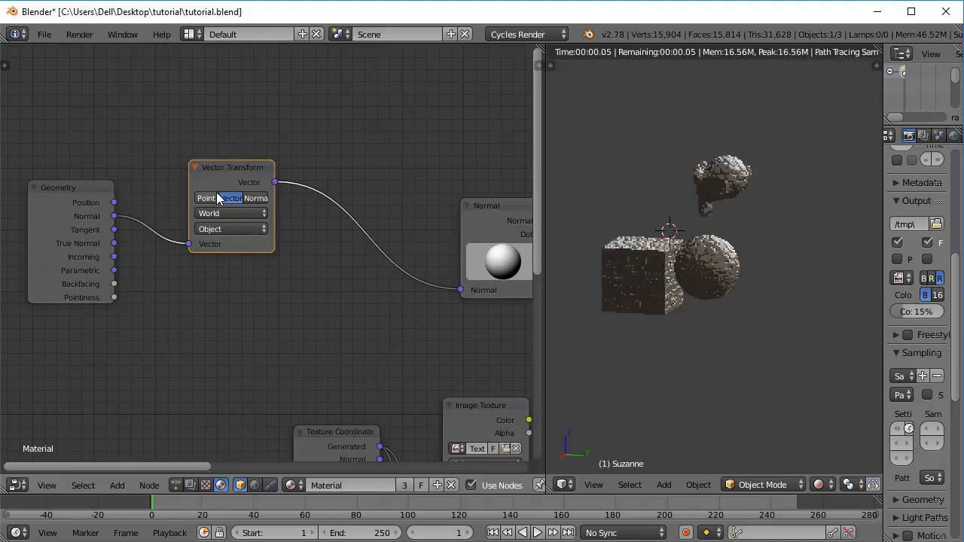
click(221, 227)
click(217, 188)
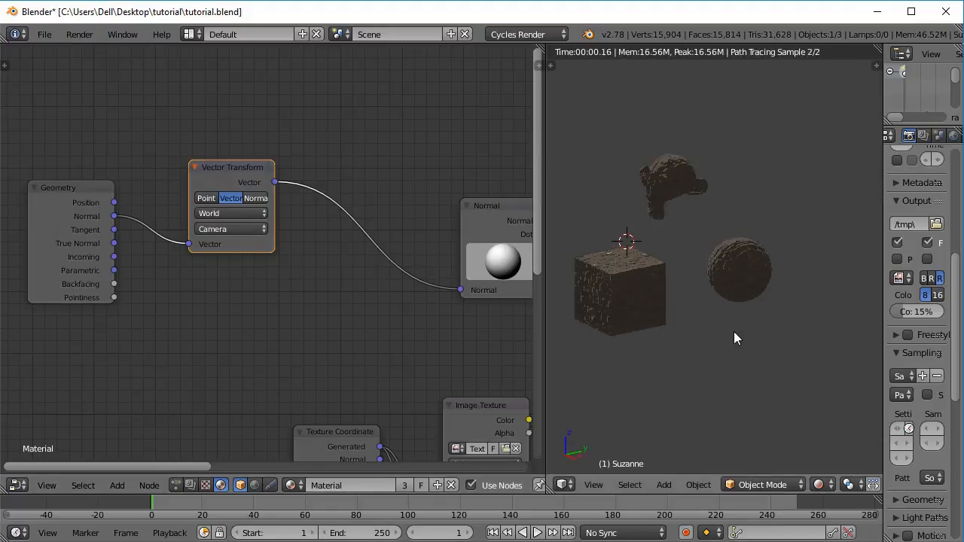
Step: Reposition the Geometry, Vector Transform and Normal nodes to leave a wide gap between Vector Transform and Normal
middle_drag(273, 287, 329, 293)
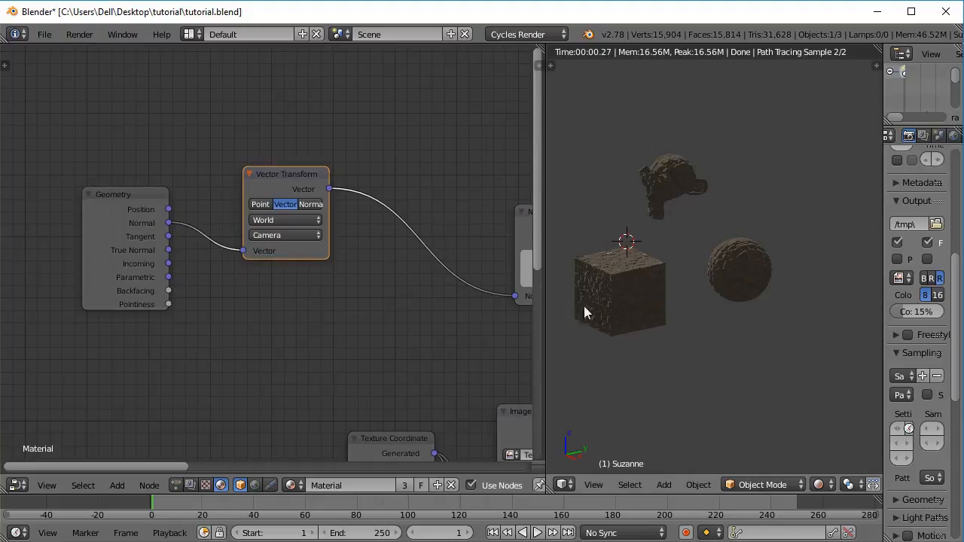
middle_drag(284, 317, 312, 323)
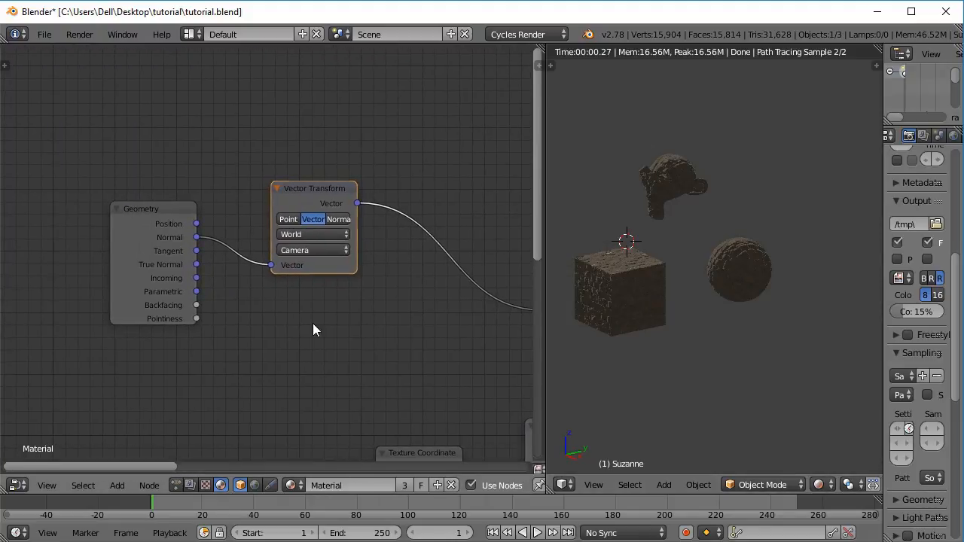
key(a)
key(a)
key(a)
key(b)
drag(107, 146, 350, 366)
key(g)
click(243, 362)
middle_drag(382, 363, 247, 367)
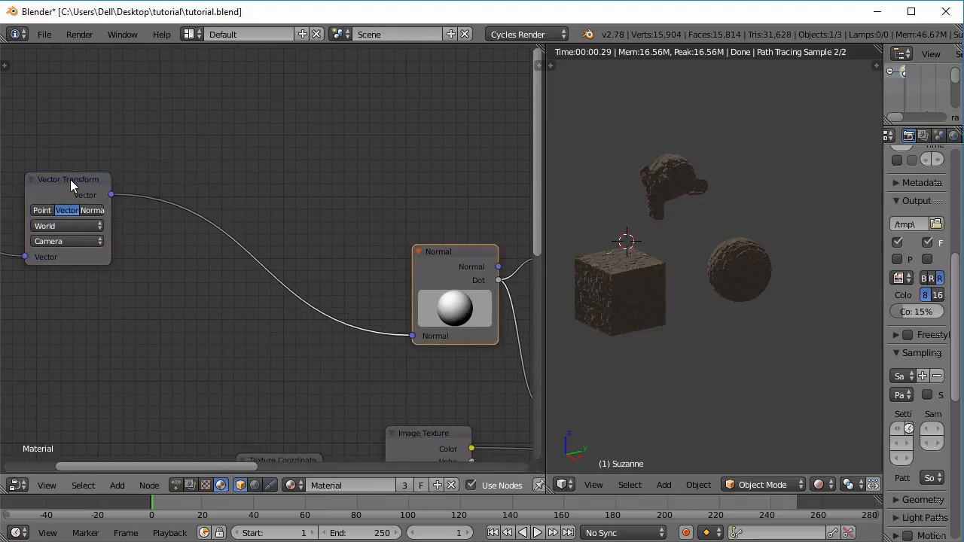
mouse_move(70, 179)
mouse_down()
mouse_move(76, 160)
mouse_move(65, 161)
mouse_up()
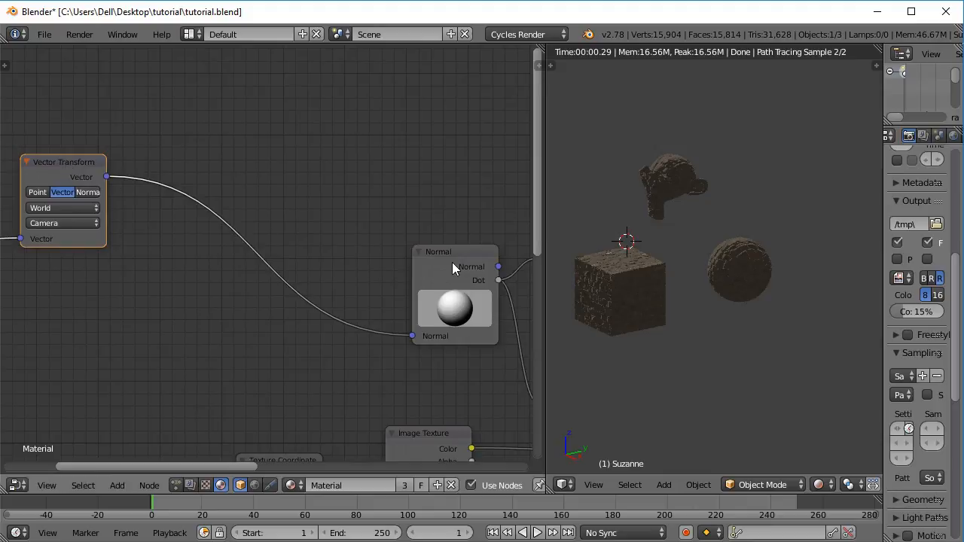
mouse_move(452, 264)
mouse_down()
mouse_move(447, 239)
mouse_move(444, 256)
mouse_up()
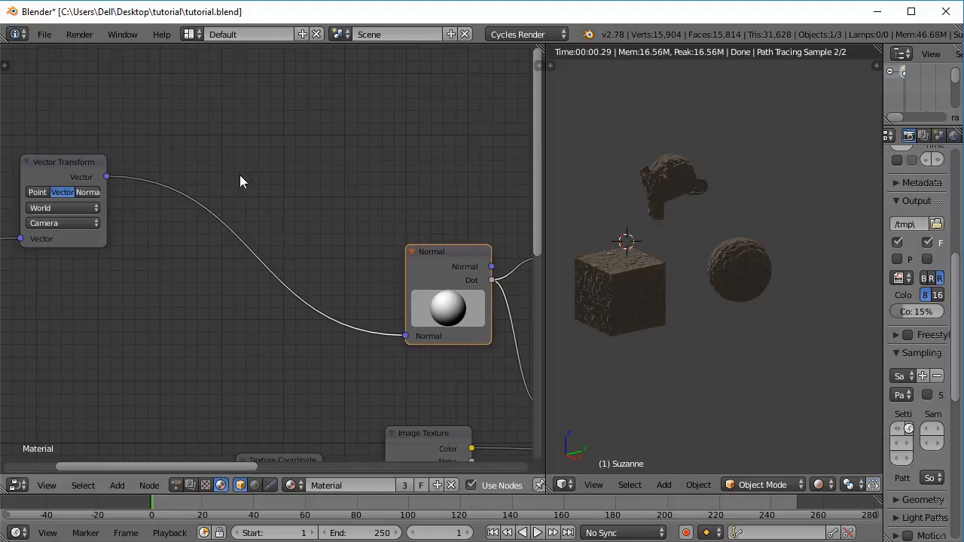
Step: Insert Separate XYZ and Combine XYZ nodes between Vector Transform and Normal, with X linked to X and Y to Y
key(shift+a)
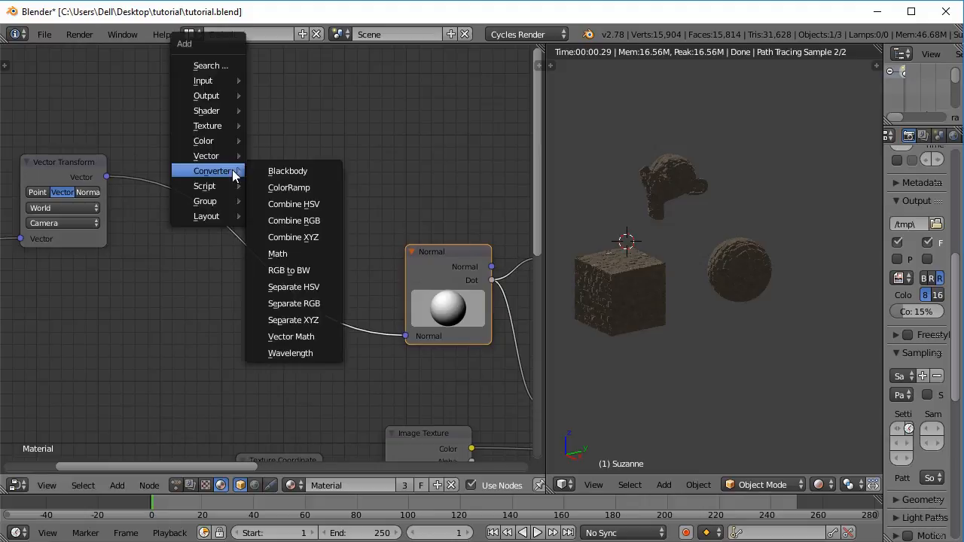
click(299, 320)
click(156, 183)
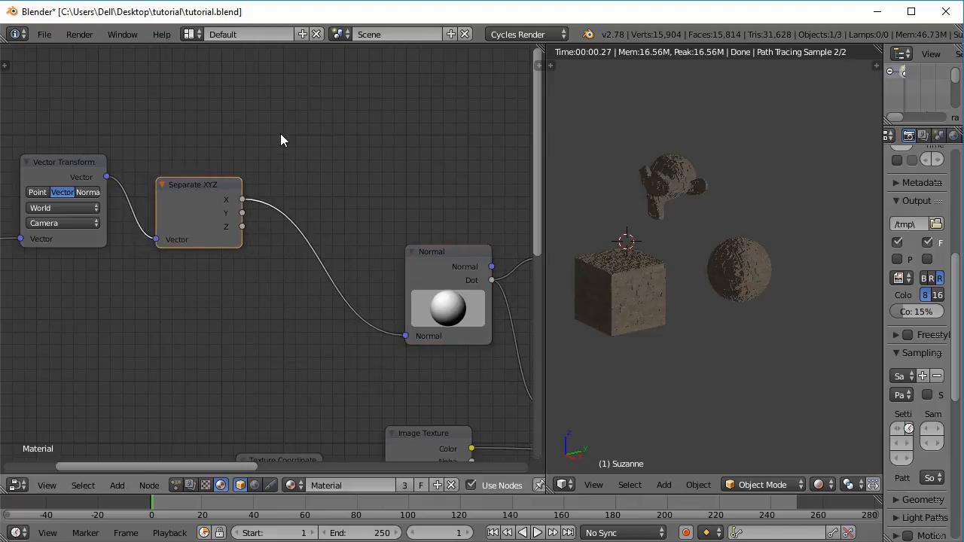
key(shift+a)
mouse_move(279, 173)
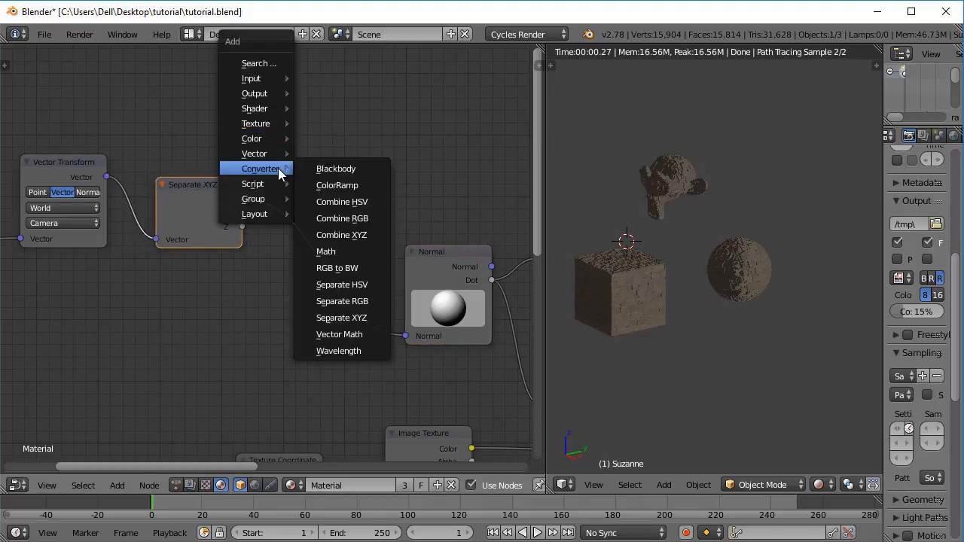
click(332, 234)
click(301, 204)
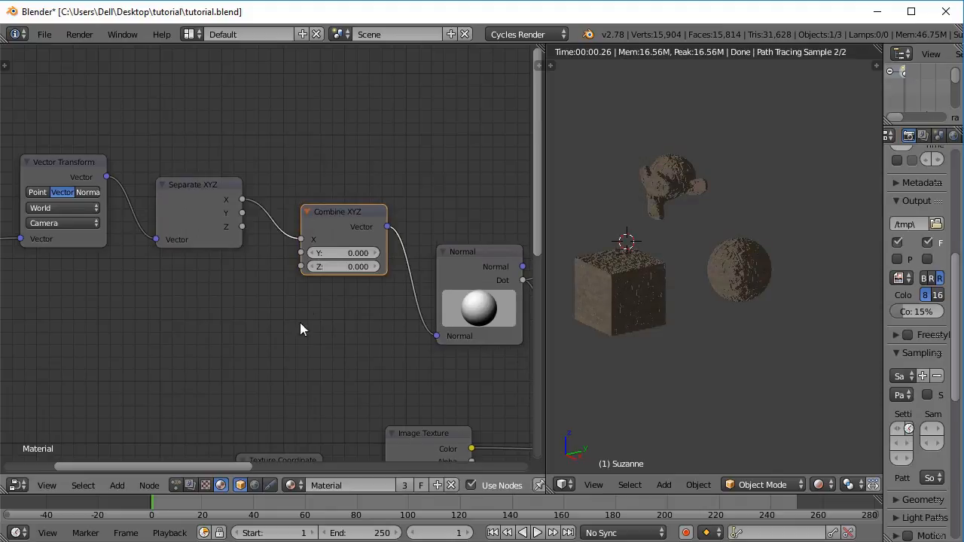
middle_drag(300, 322, 324, 329)
drag(229, 213, 336, 255)
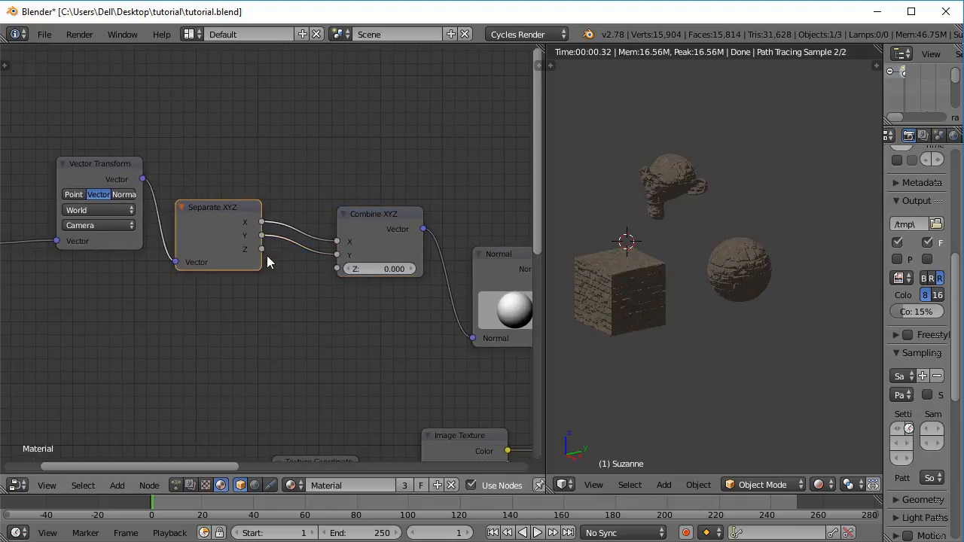
Step: Route the Separate XYZ node's Z output through a new Invert node into Combine XYZ's Z input, and preview the Invert output
drag(261, 250, 307, 268)
key(shift+a)
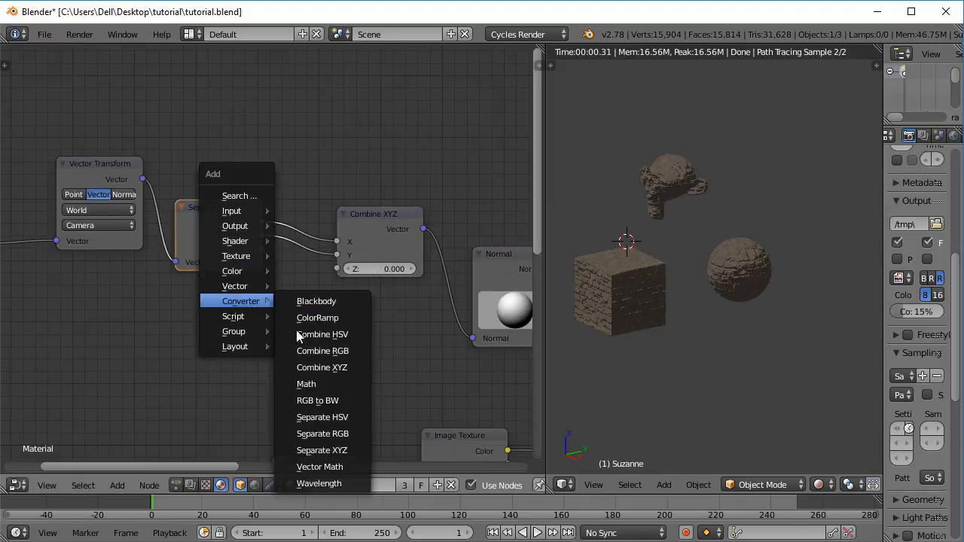
mouse_move(243, 276)
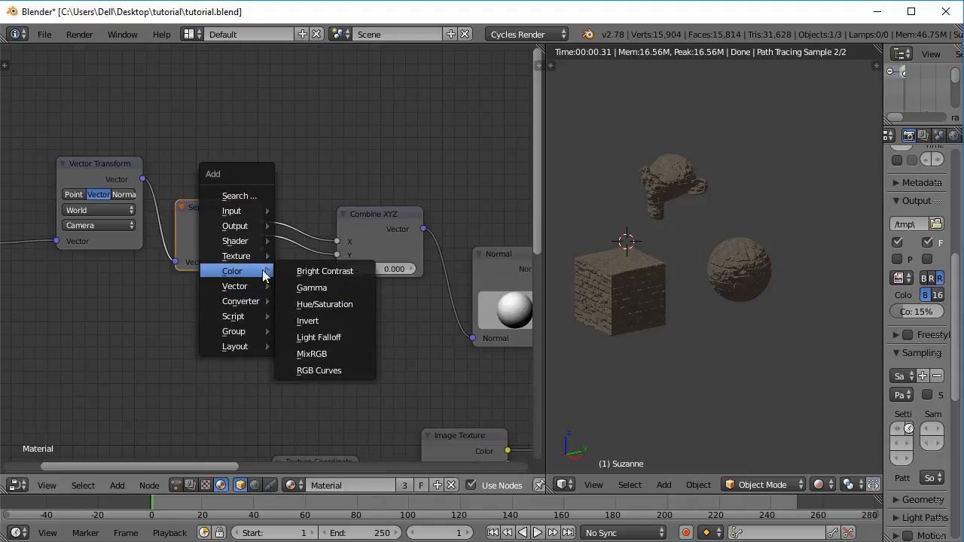
click(307, 321)
click(284, 296)
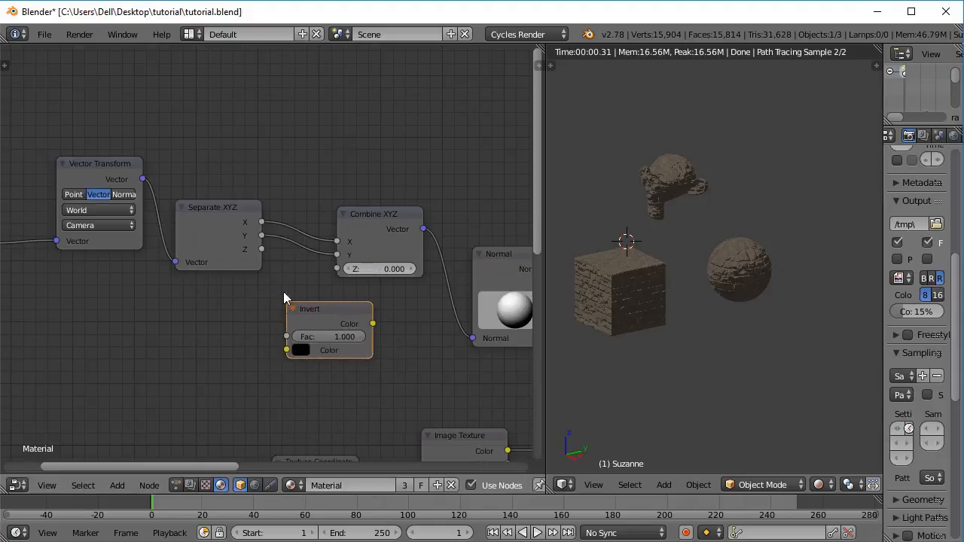
drag(263, 249, 286, 350)
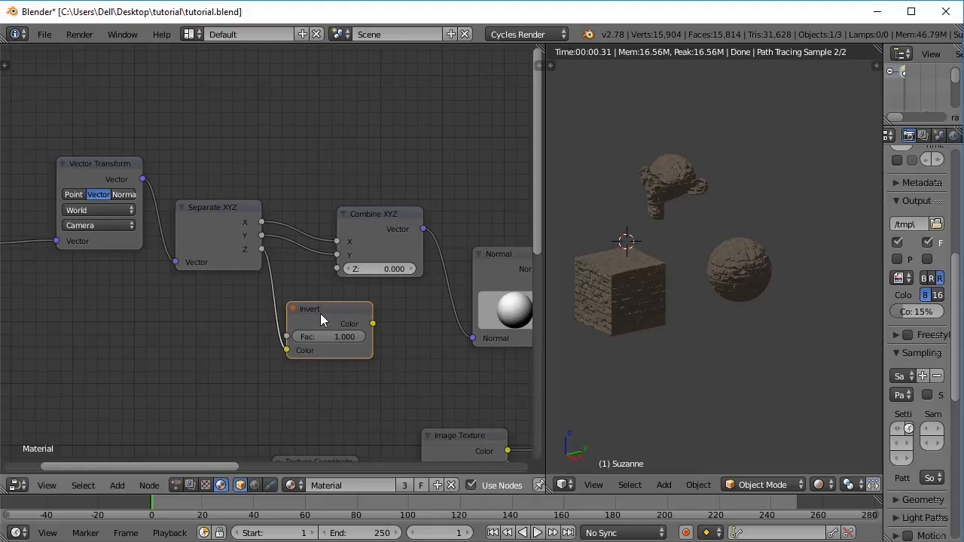
ctrl+shift+click(329, 308)
drag(345, 336, 336, 268)
drag(322, 316, 292, 304)
Step: Tidy the chain by repositioning the Vector Transform, Separate XYZ, Invert, Combine XYZ and Normal nodes
middle_drag(209, 359, 251, 413)
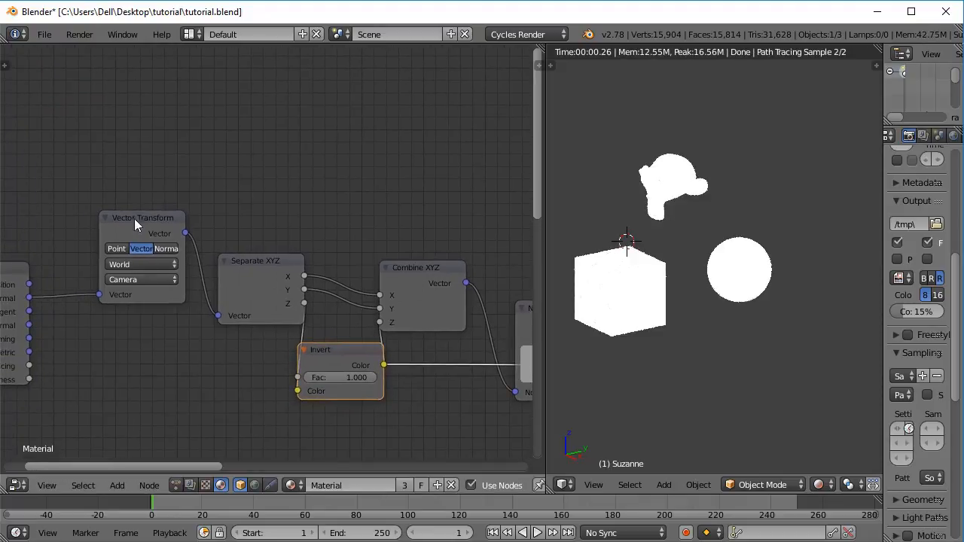
drag(134, 218, 98, 228)
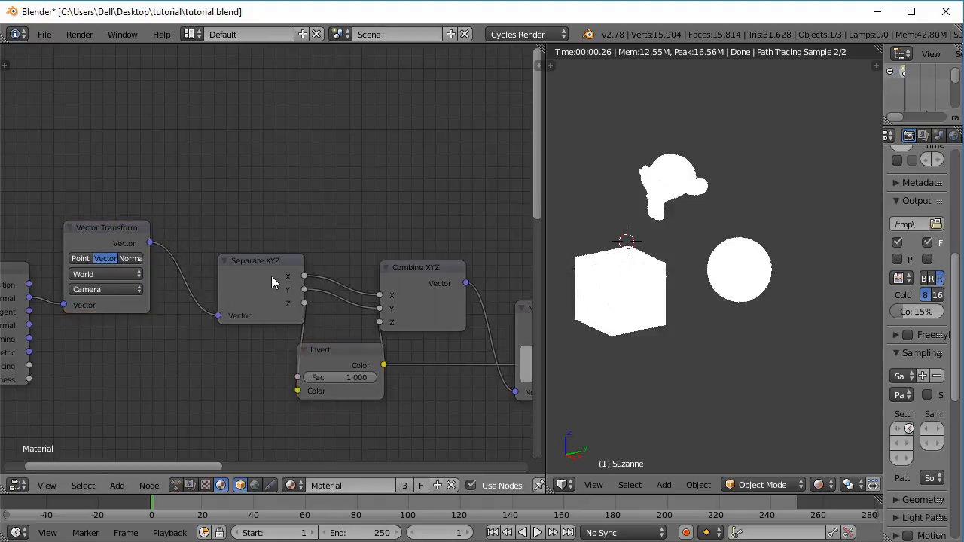
drag(271, 276, 232, 262)
drag(325, 351, 304, 323)
scroll(326, 358, down, 3)
middle_drag(333, 369, 223, 324)
drag(288, 255, 294, 181)
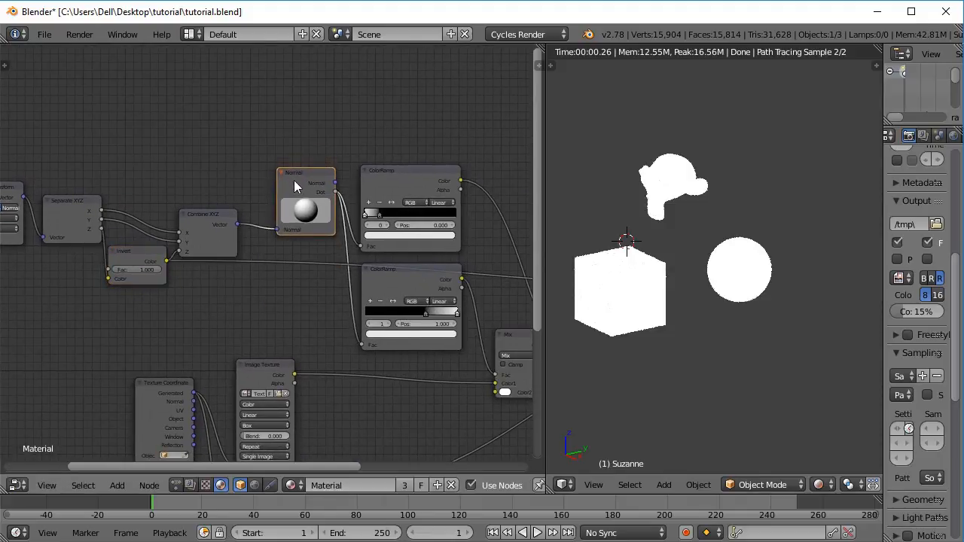
drag(216, 219, 243, 215)
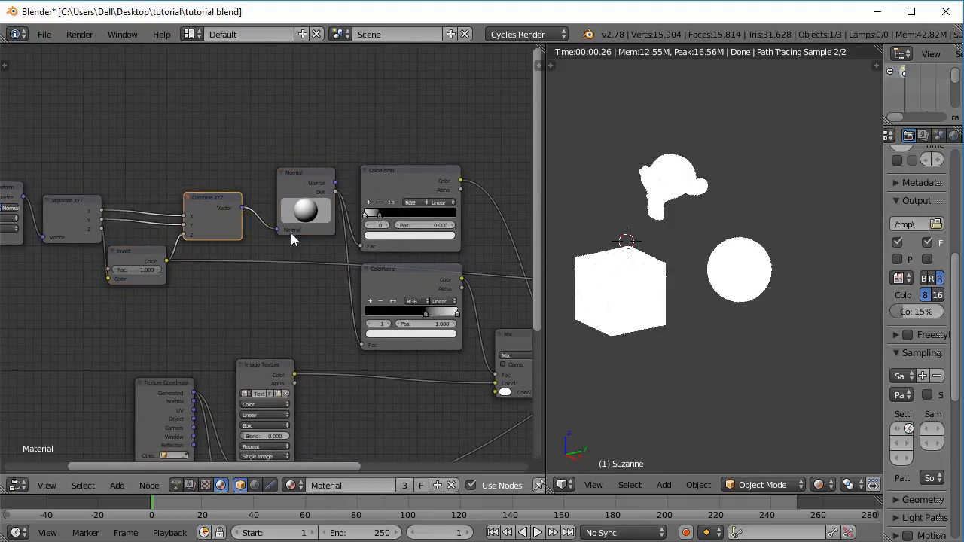
Step: Switch the material output back to the Emission node and inspect the shading on the models from several angles
middle_drag(447, 326, 260, 277)
middle_drag(475, 279, 413, 301)
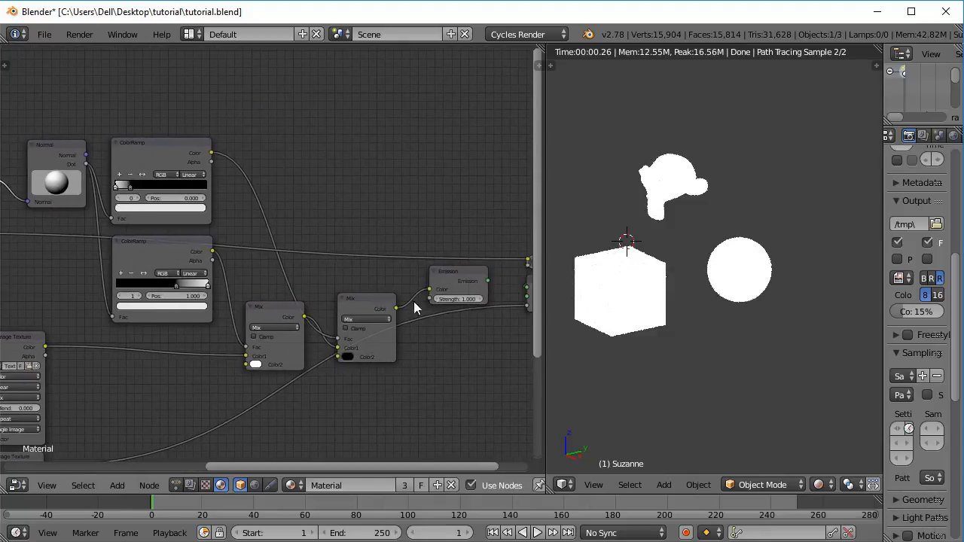
ctrl+shift+click(458, 280)
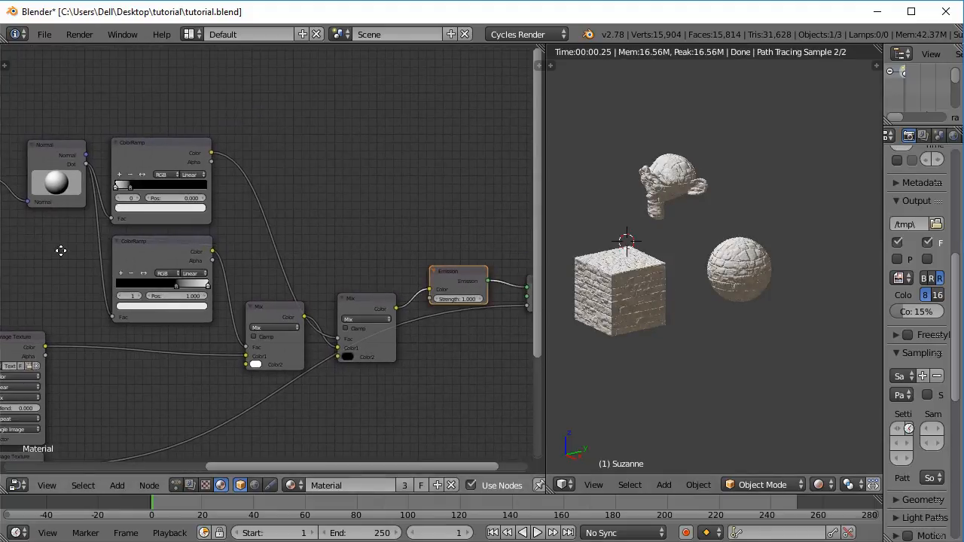
middle_drag(61, 250, 190, 299)
scroll(164, 258, up, 2)
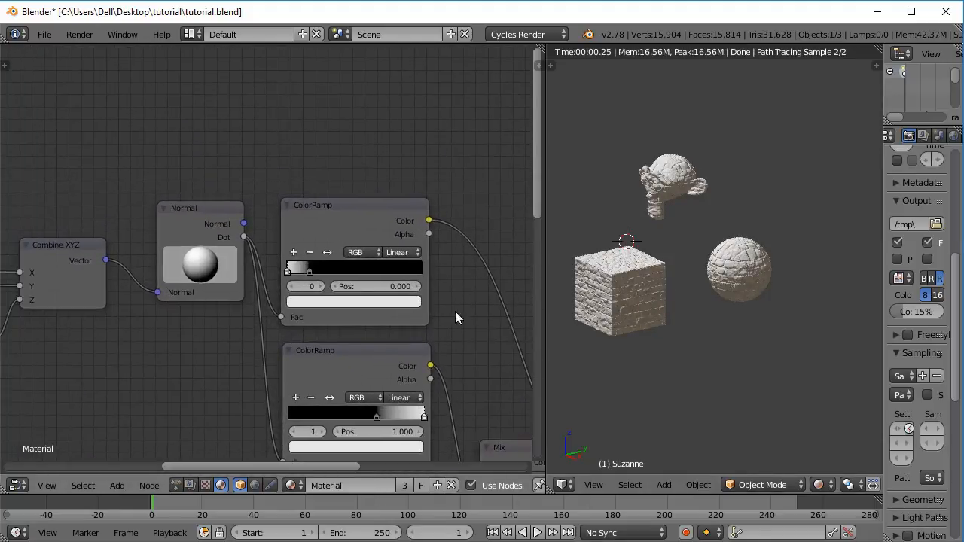
middle_drag(618, 308, 646, 324)
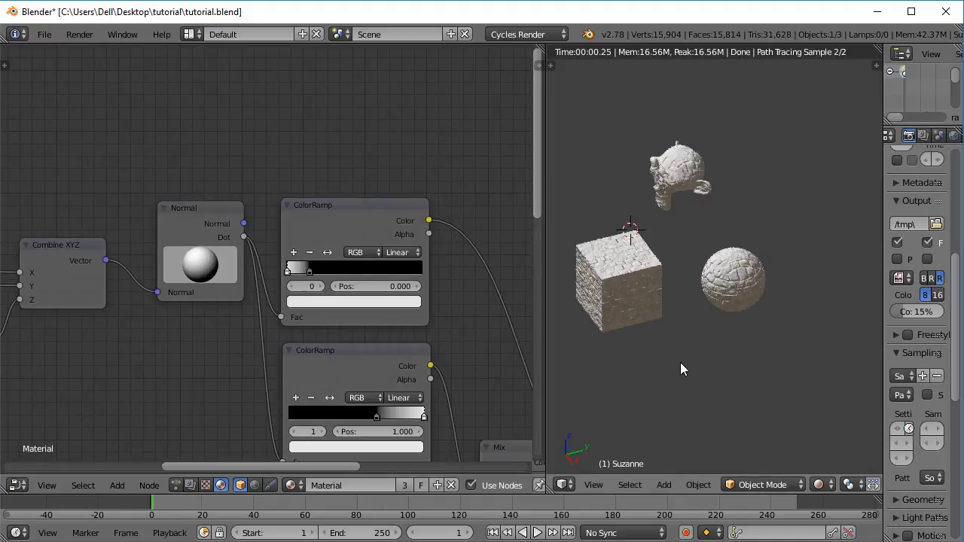
middle_drag(679, 362, 592, 265)
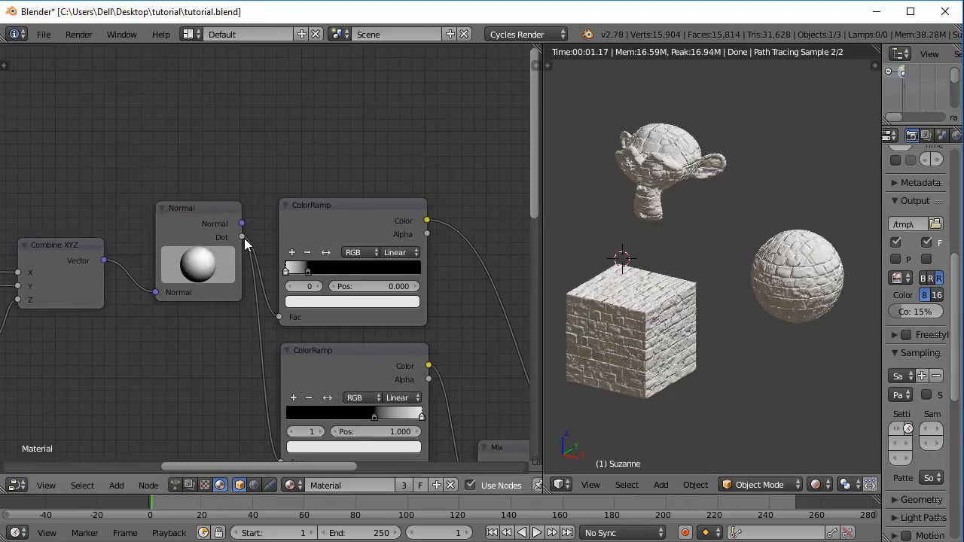
drag(241, 237, 275, 233)
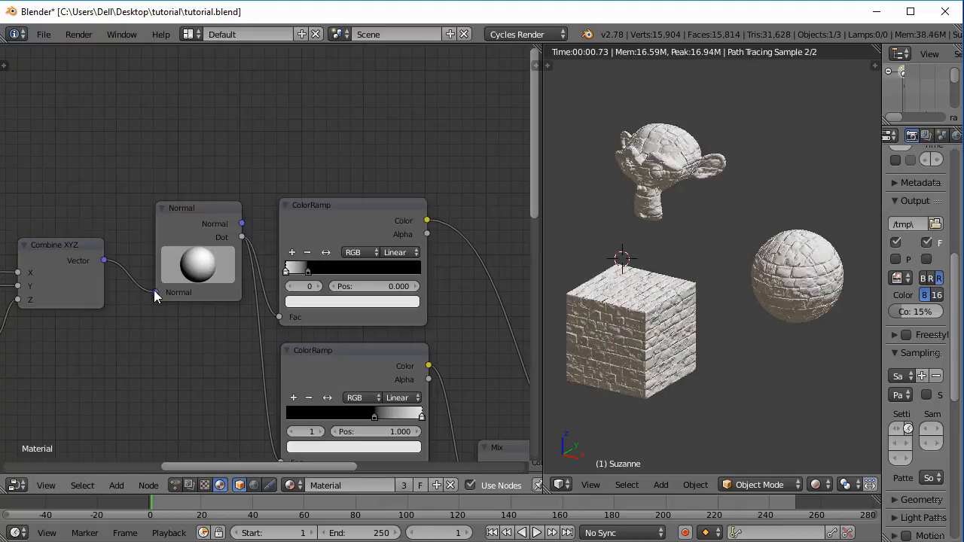
mouse_move(155, 292)
mouse_down()
mouse_move(138, 308)
mouse_move(155, 293)
mouse_up()
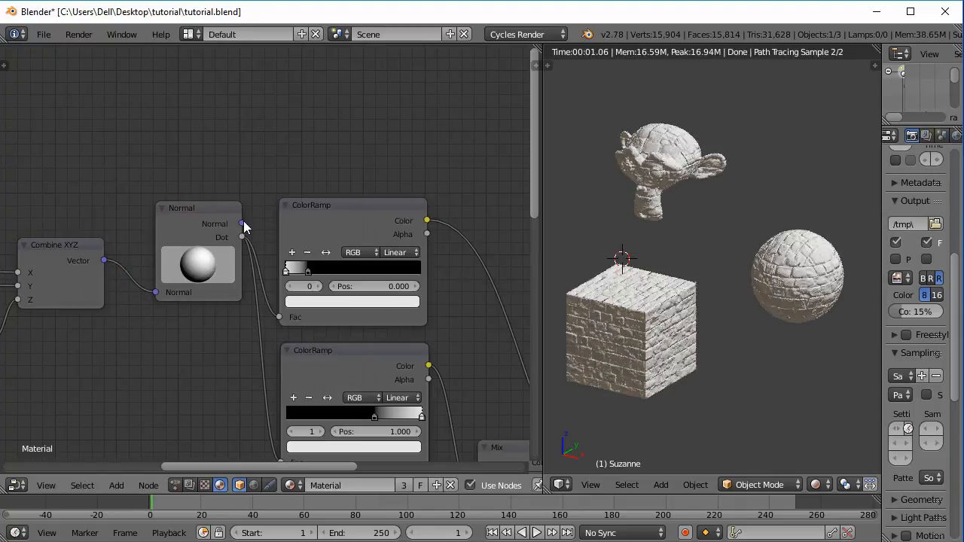
drag(242, 223, 277, 167)
Step: Move the Normal node slightly away from the ColorRamps and preview its Normal output on the models from a front angle
drag(217, 215, 256, 198)
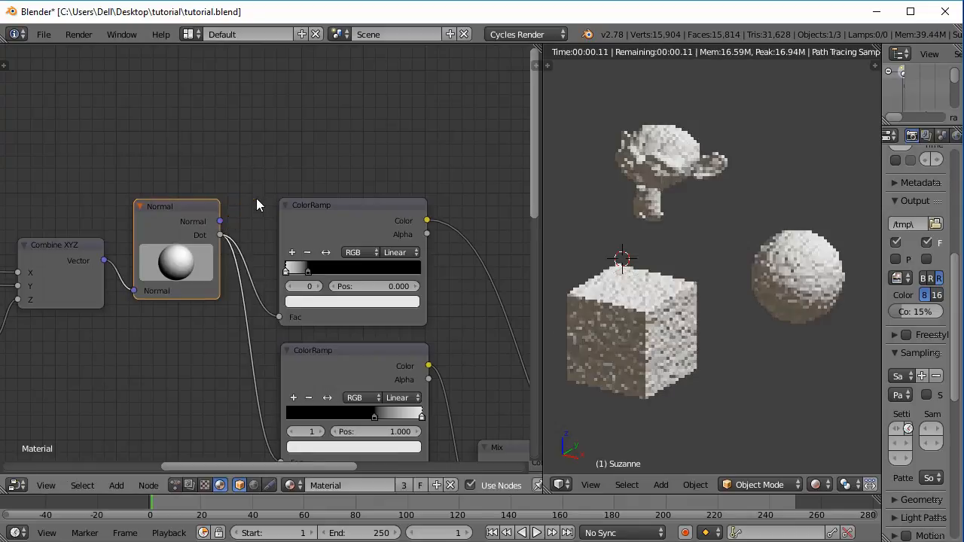
ctrl+shift+click(191, 214)
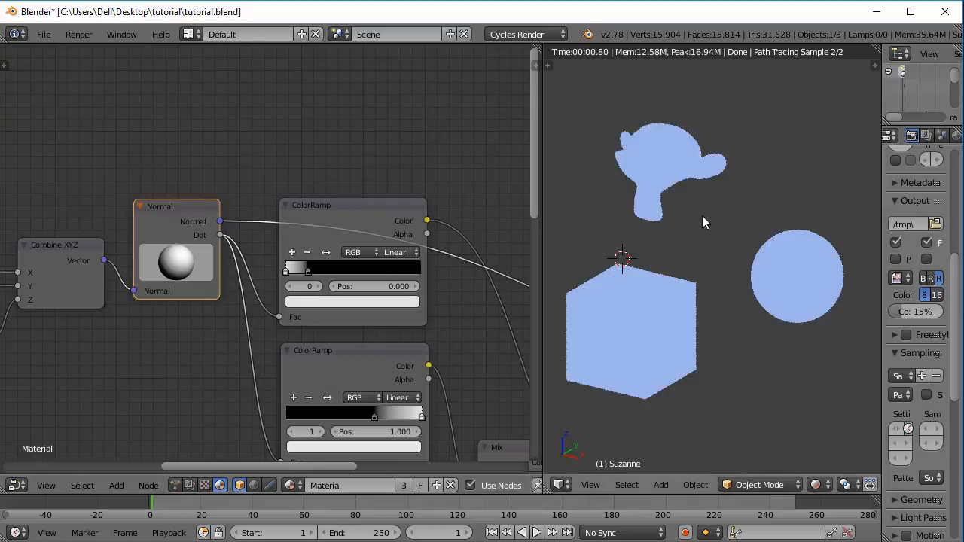
middle_drag(707, 282, 693, 257)
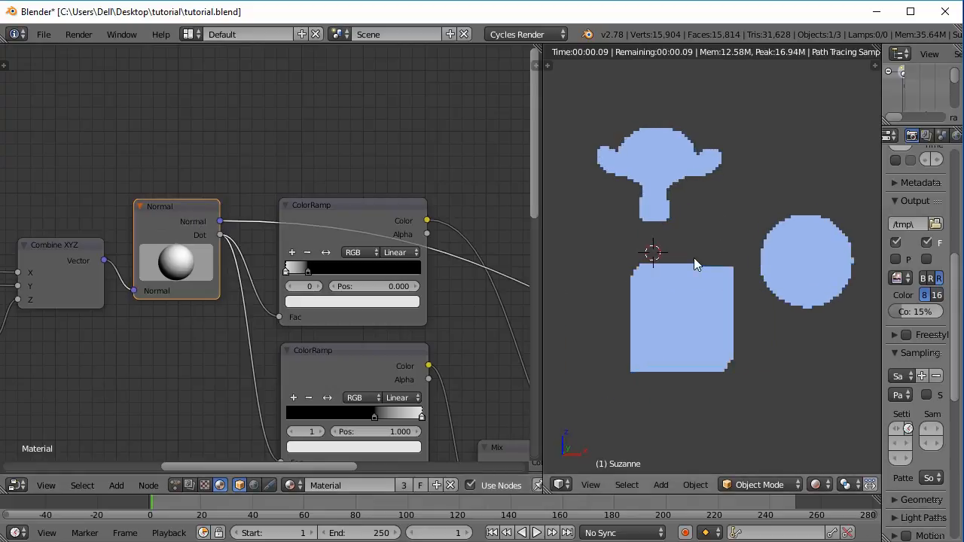
Step: Re-aim the Normal node's direction sphere with its input temporarily unlinked, and reconnect Combine XYZ's Vector output to the Normal input
drag(133, 290, 124, 298)
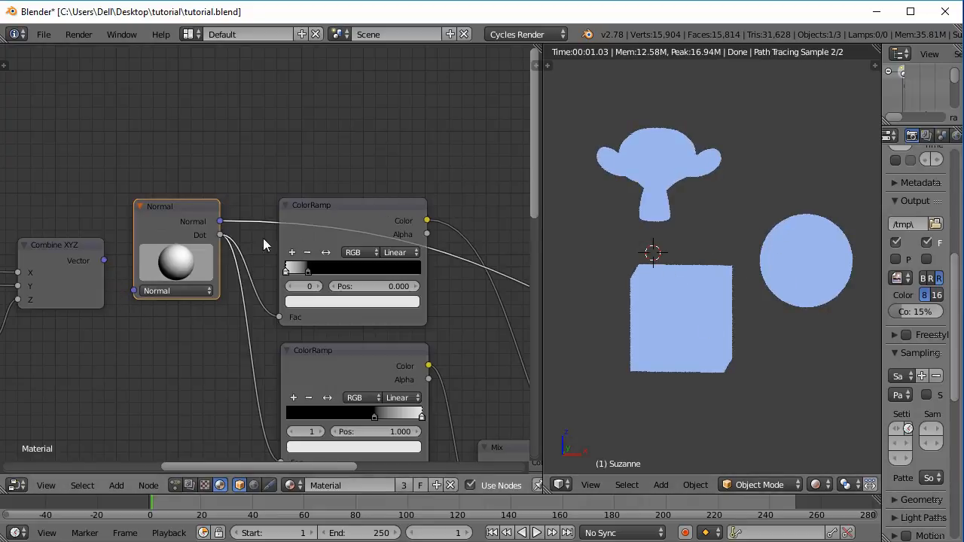
drag(133, 290, 124, 299)
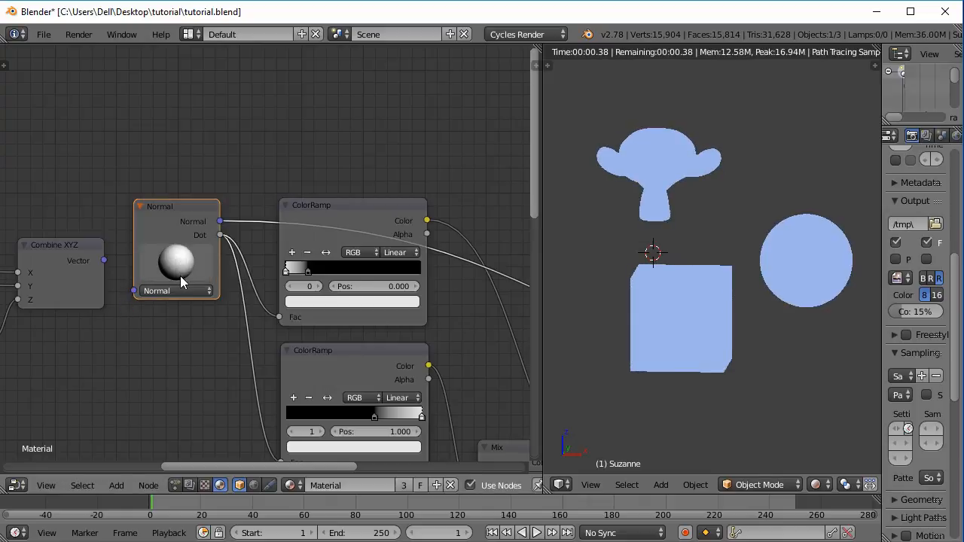
drag(155, 273, 157, 291)
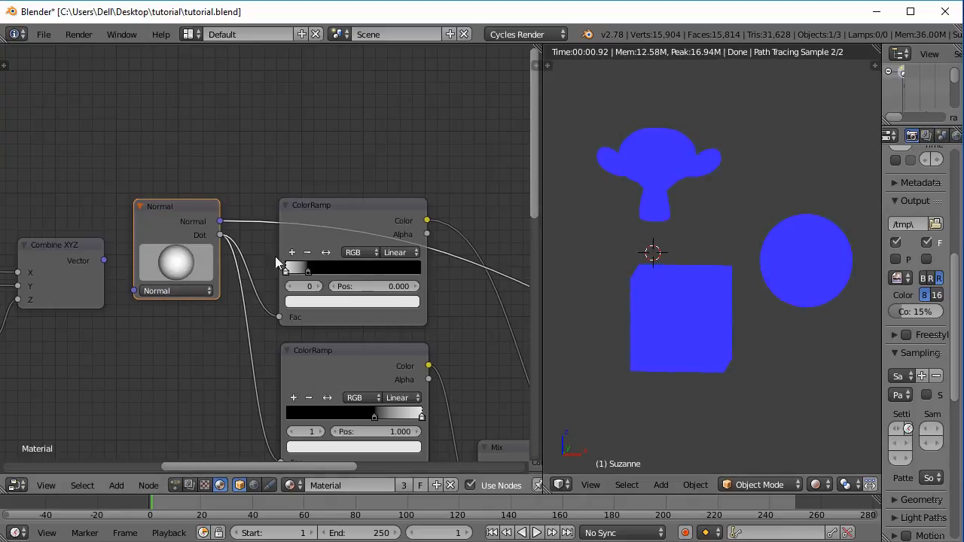
mouse_move(170, 259)
mouse_down()
mouse_move(175, 266)
mouse_move(193, 250)
mouse_up()
drag(104, 261, 134, 293)
drag(219, 222, 271, 197)
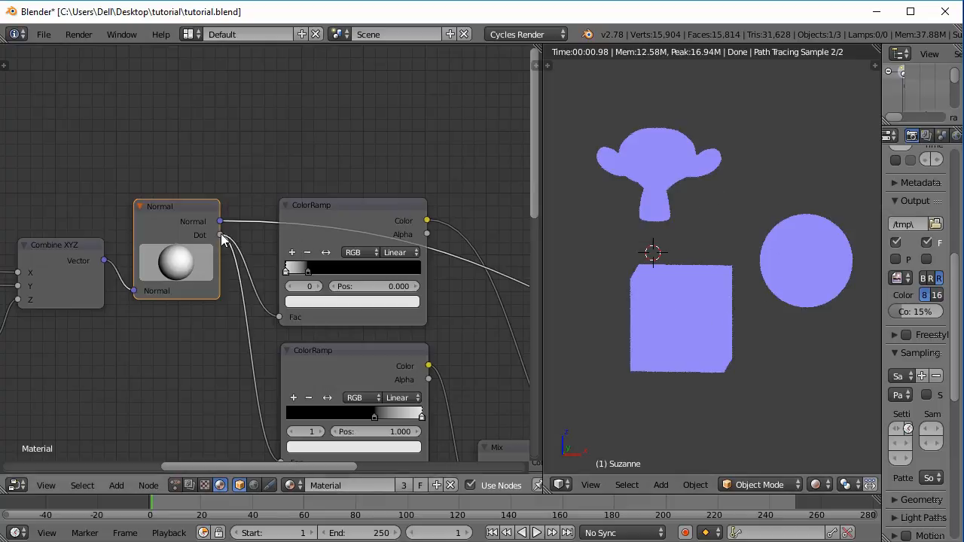
drag(226, 236, 247, 221)
drag(221, 222, 238, 207)
drag(134, 290, 142, 295)
drag(220, 221, 259, 188)
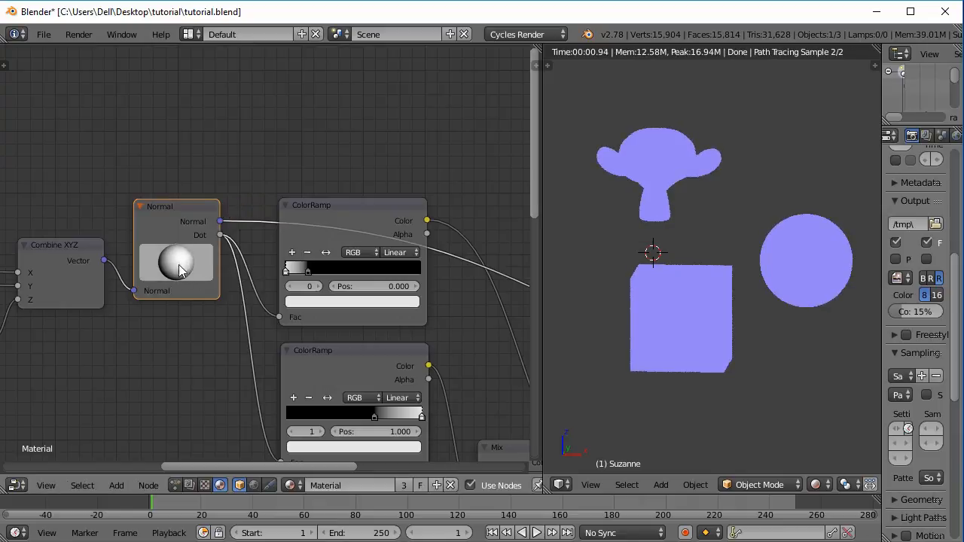
drag(219, 221, 250, 195)
drag(219, 234, 252, 184)
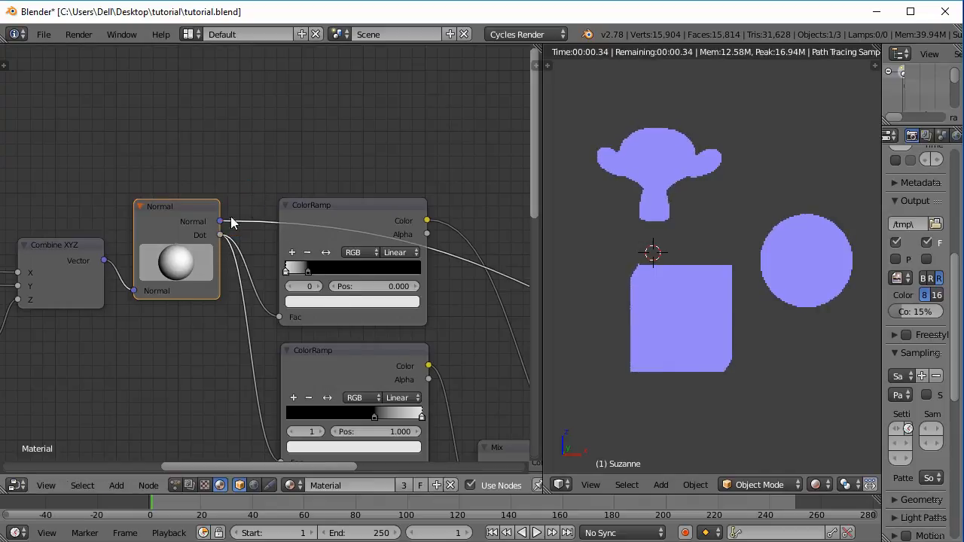
drag(220, 222, 265, 182)
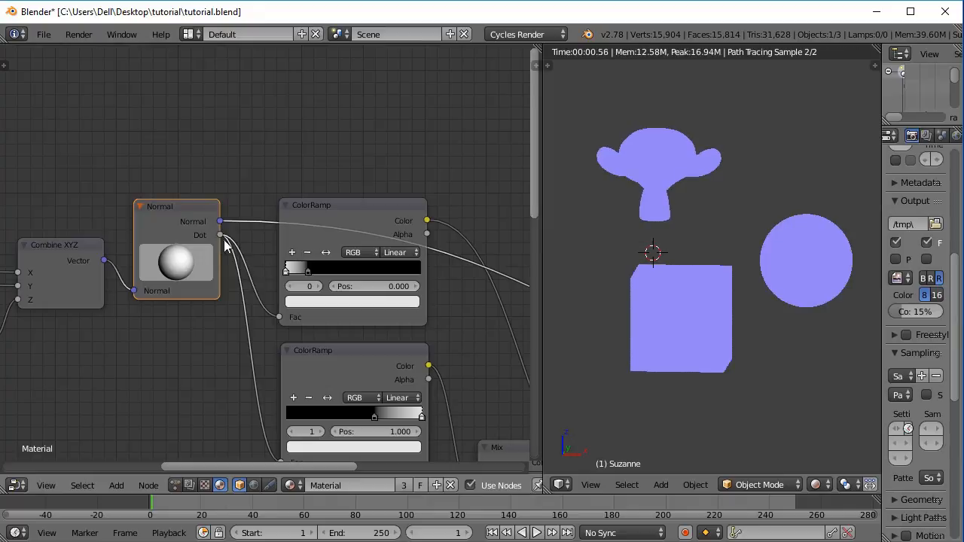
drag(220, 234, 362, 341)
Step: Restore the Emission shader as the material's surface output and adjust the light direction on the Normal node's sphere
middle_drag(387, 345, 129, 219)
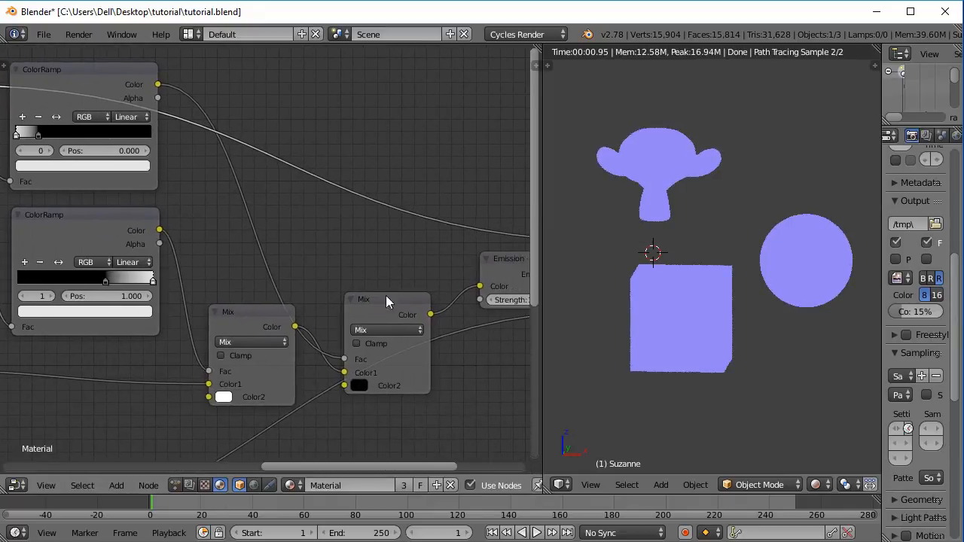
middle_drag(386, 295, 208, 304)
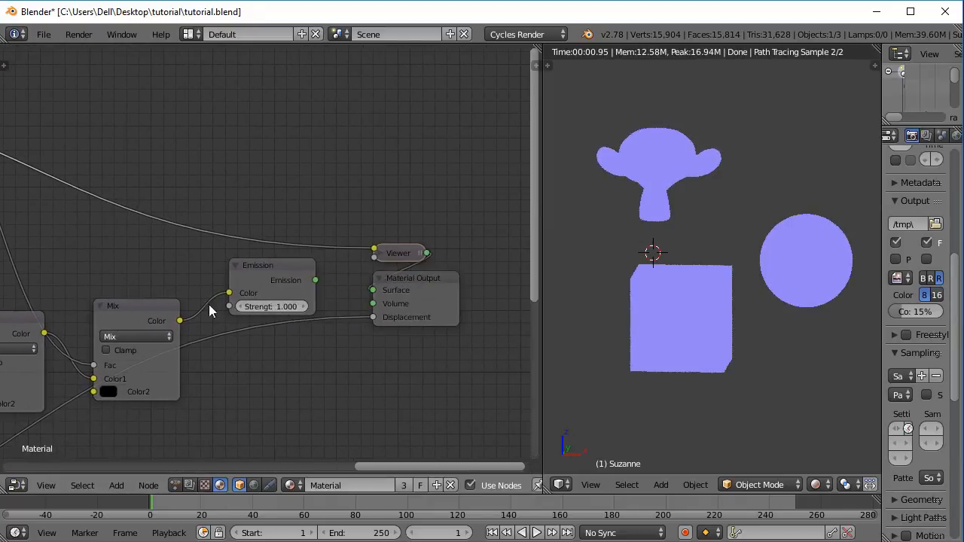
ctrl+shift+click(273, 273)
middle_drag(279, 273, 150, 336)
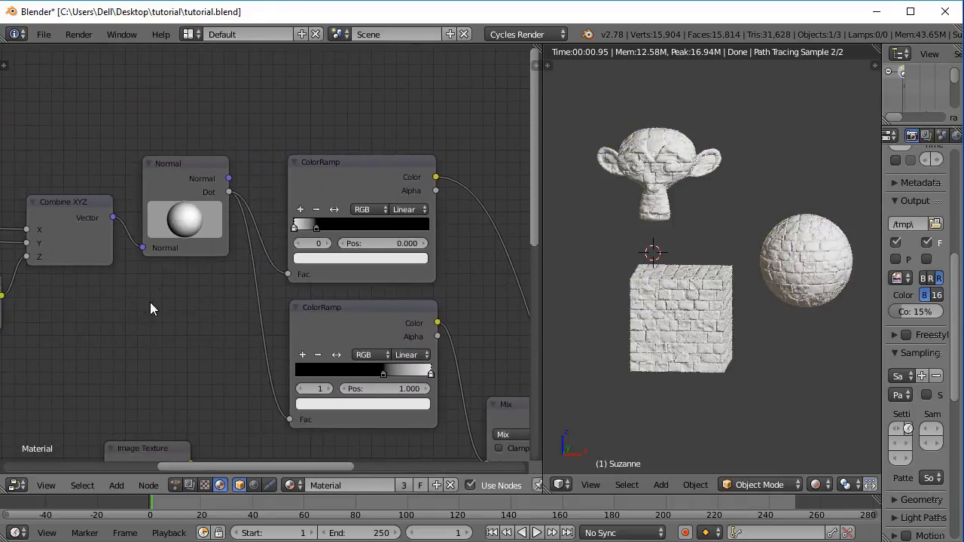
drag(212, 222, 195, 213)
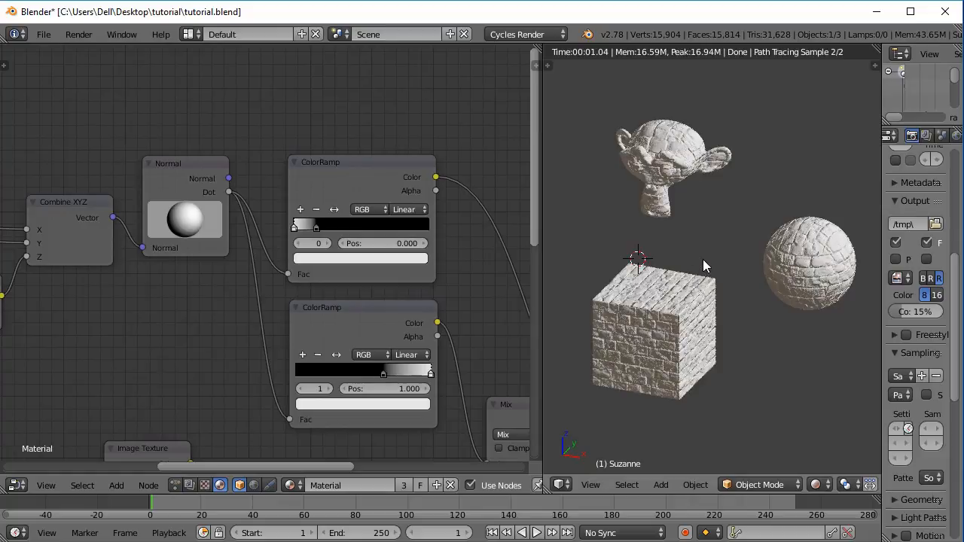